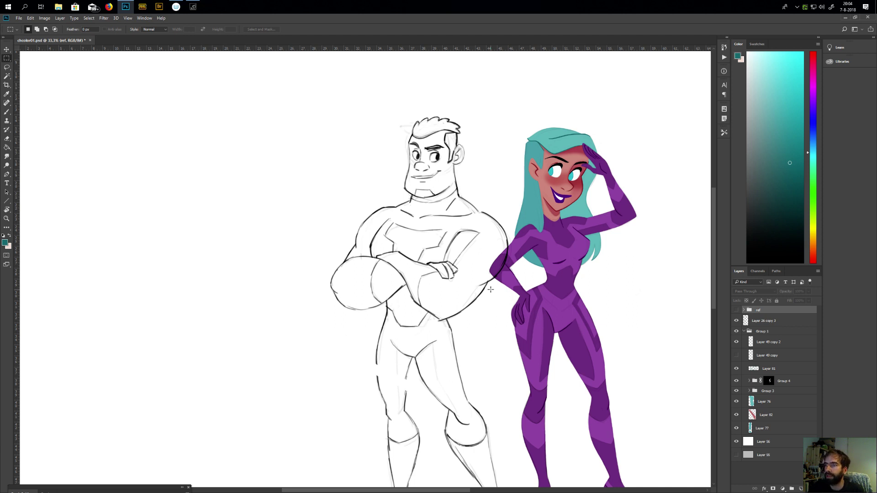
Lower the opacity of the man's sketch layer to 30%
drag(565, 233, 528, 303)
drag(517, 356, 541, 272)
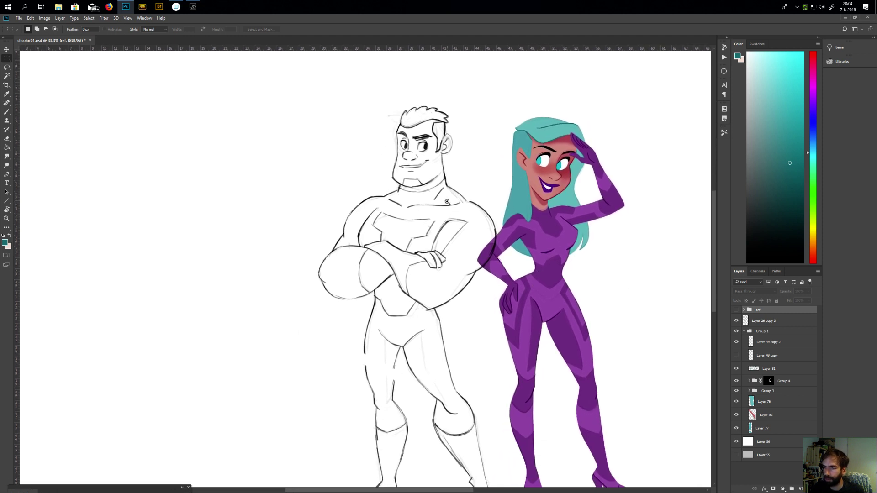
ctrl+click(446, 203)
drag(471, 279, 505, 343)
key(v)
ctrl+click(483, 239)
click(736, 320)
click(736, 320)
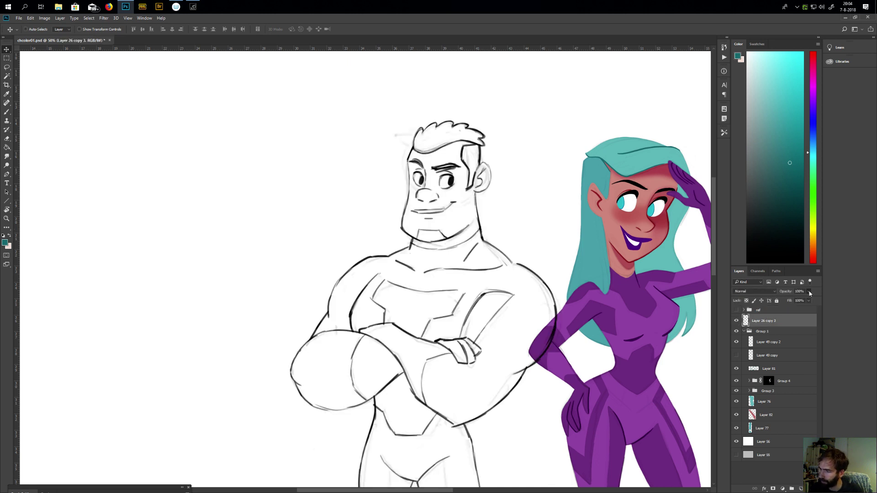
drag(809, 293, 786, 302)
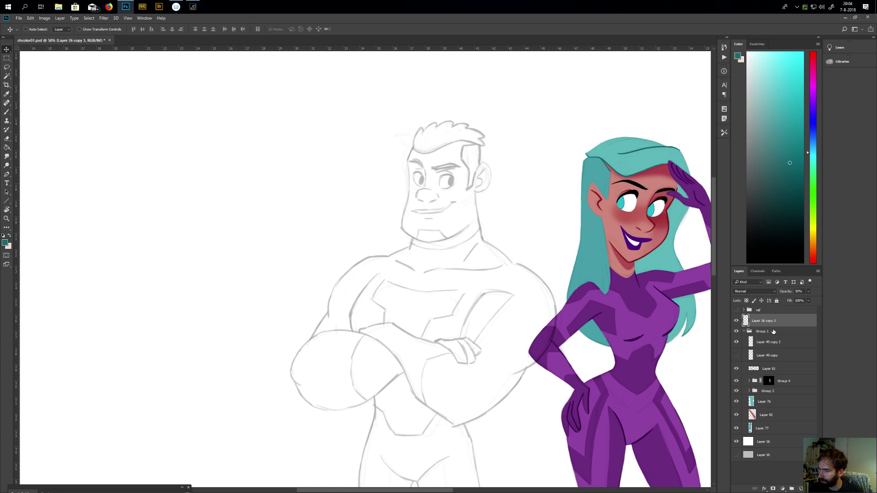
Add a new layer above the woman's group, wrap it in its own group and make that layer active
click(773, 332)
click(800, 489)
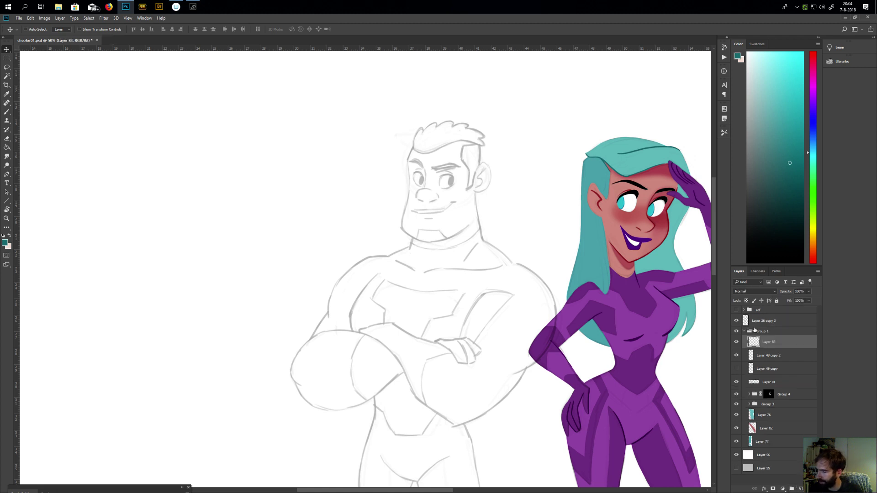
key(ctrl+g)
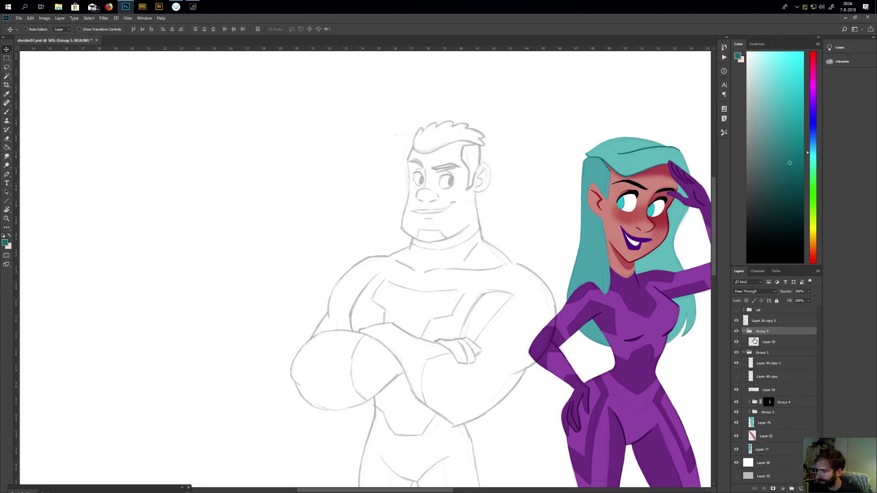
click(755, 341)
Switch to the Brush tool and place its brush settings in the empty area beside the man's sketch
key(b)
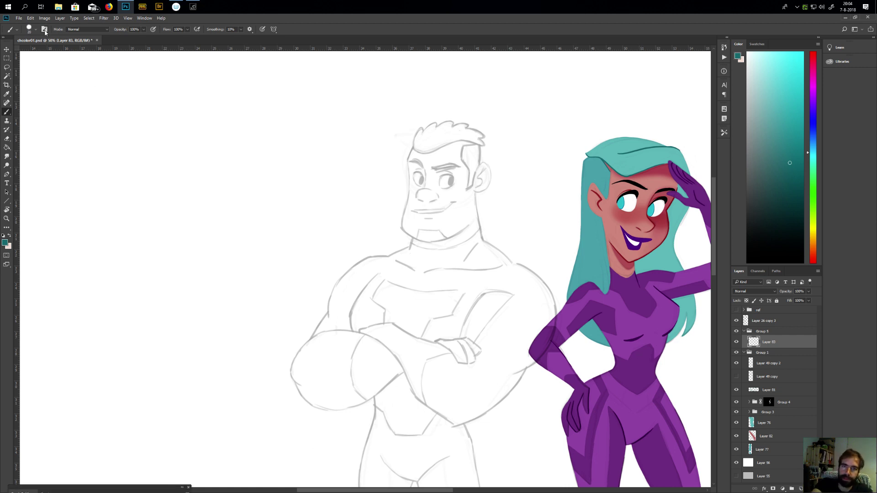
click(44, 31)
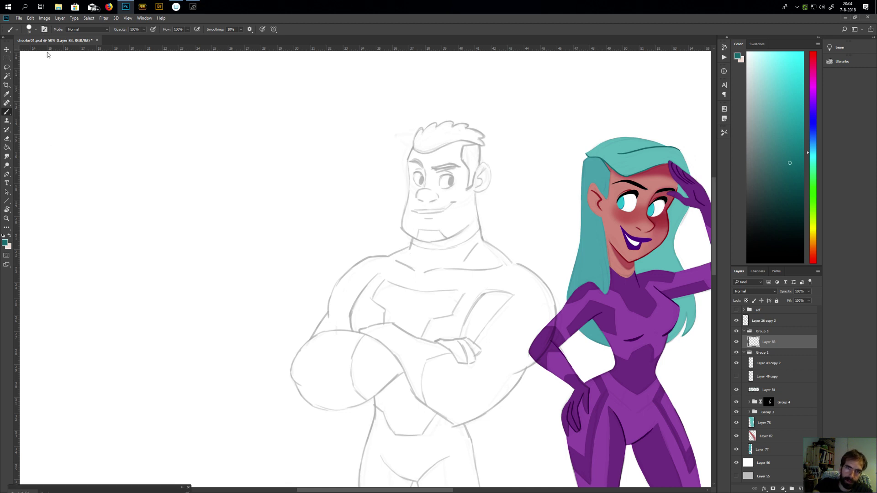
drag(116, 487, 168, 162)
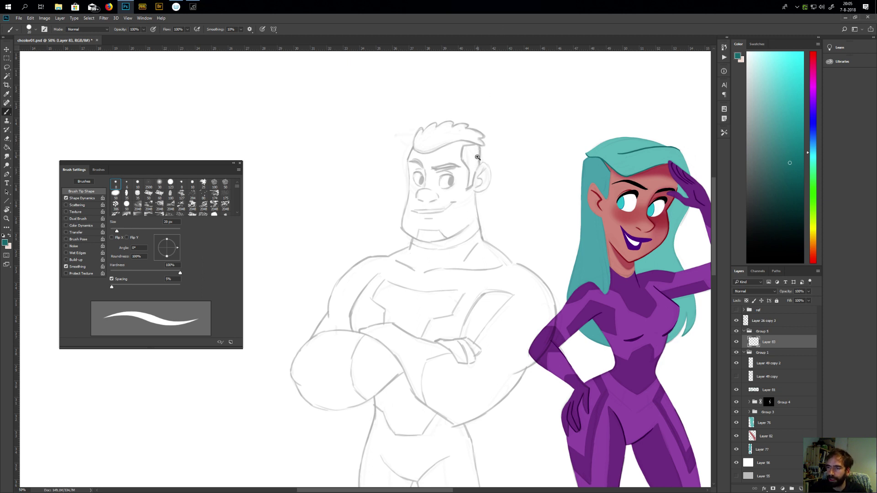
ctrl+click(476, 160)
drag(455, 219, 487, 338)
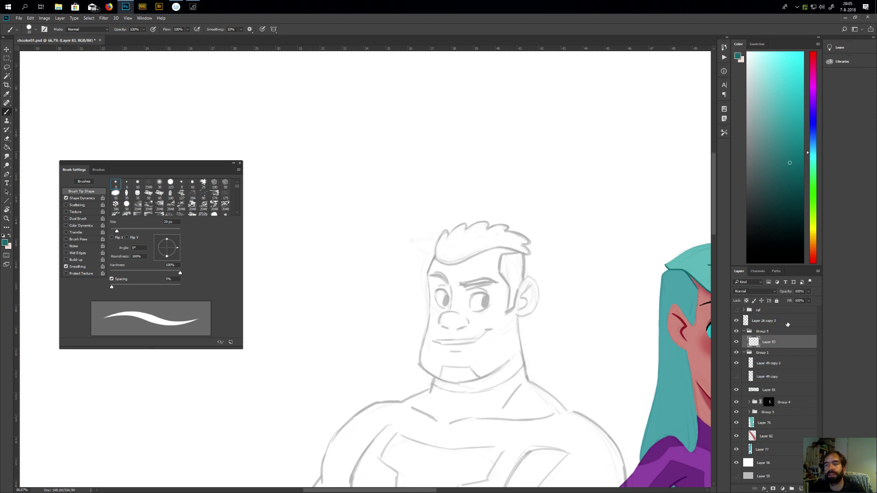
Set the foreground colour to a medium brown with an orange hue as the man's skin tone
drag(812, 81, 815, 70)
click(763, 154)
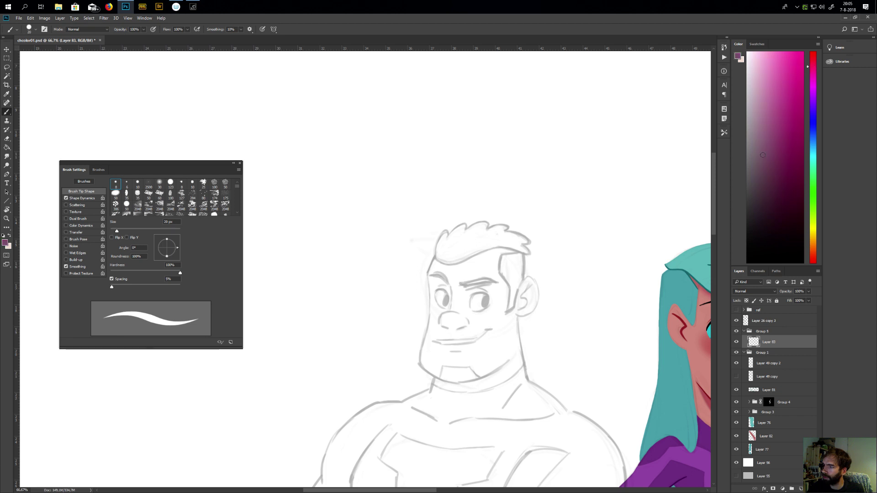
drag(814, 74, 815, 100)
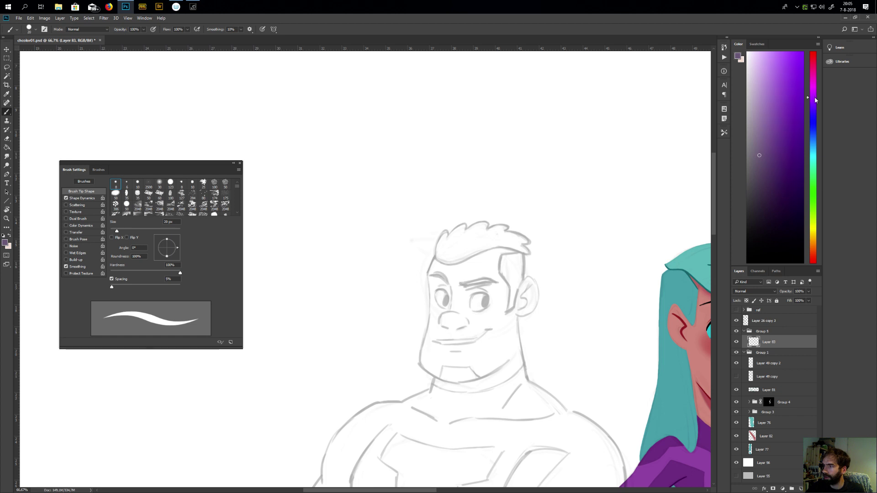
drag(809, 244, 808, 249)
drag(765, 141, 766, 134)
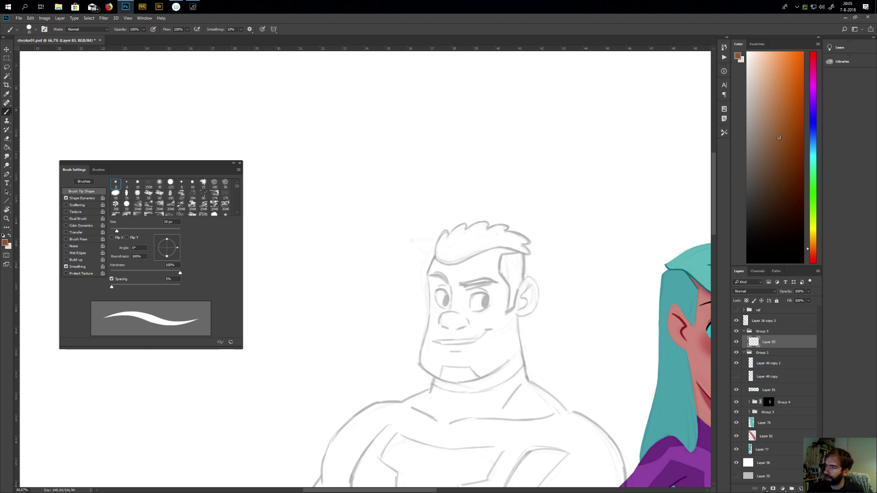
click(780, 130)
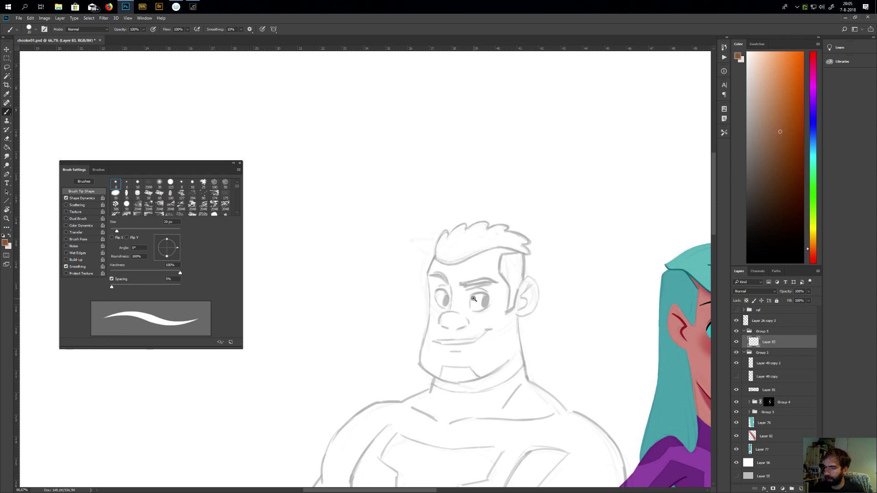
Reduce the brush to 9 px and trace the edge of the man's forehead and brow over the sketch
ctrl+click(474, 301)
drag(474, 313, 465, 303)
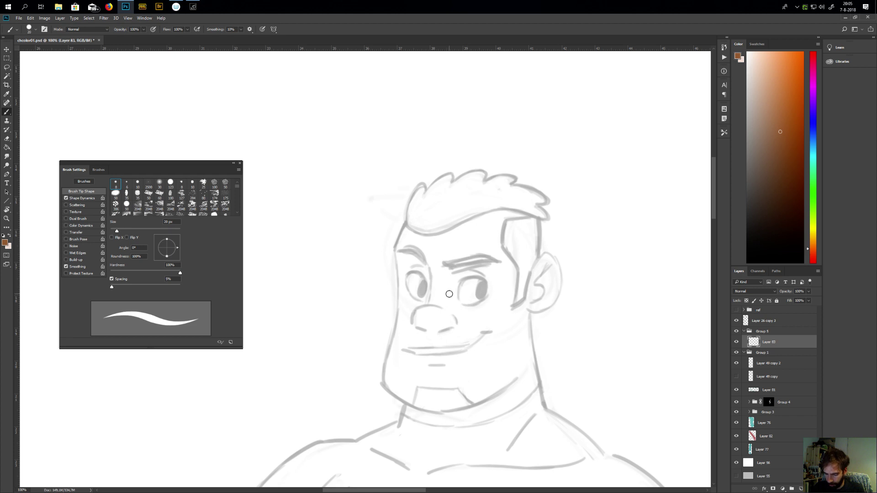
key(bracketleft)
key(bracketleft)
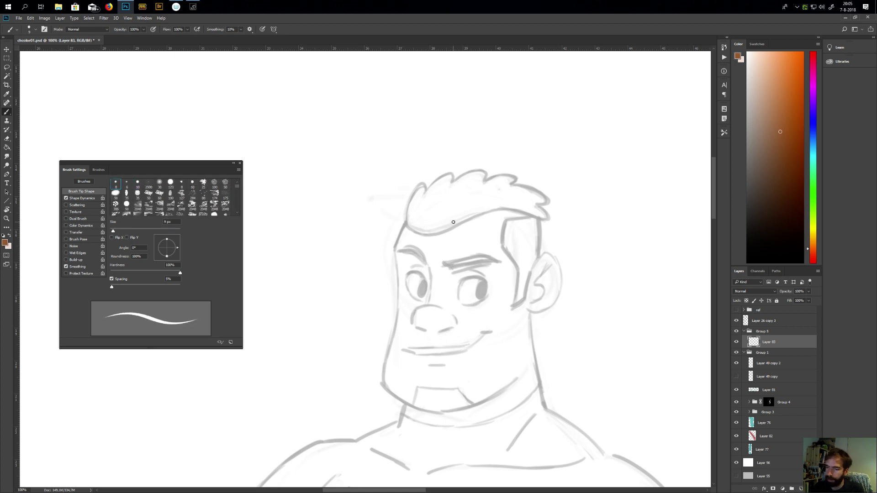
drag(408, 227, 398, 237)
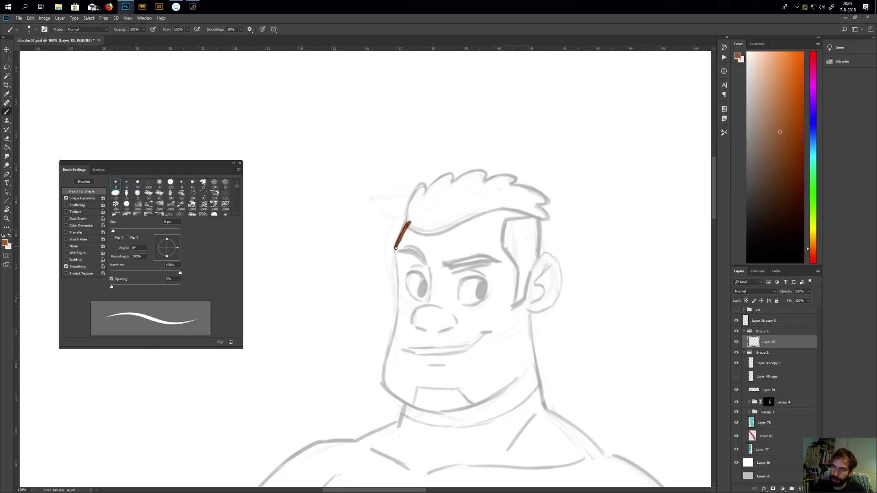
drag(395, 249, 397, 267)
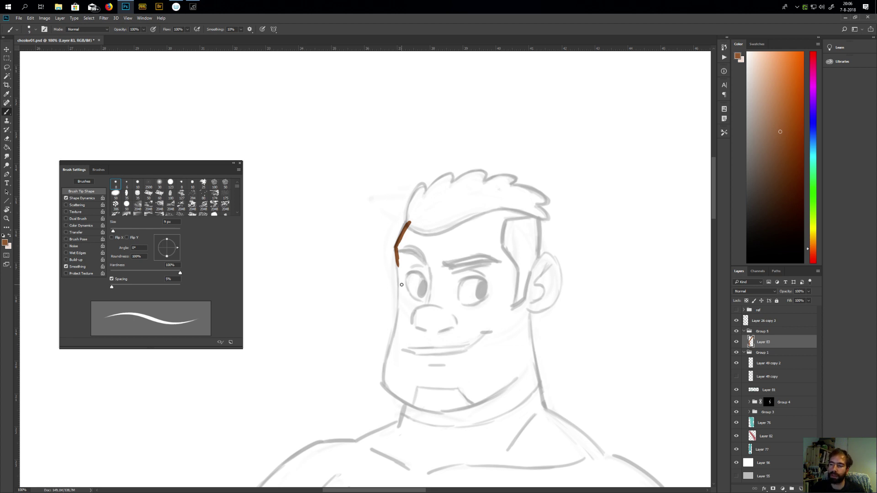
drag(398, 265, 401, 272)
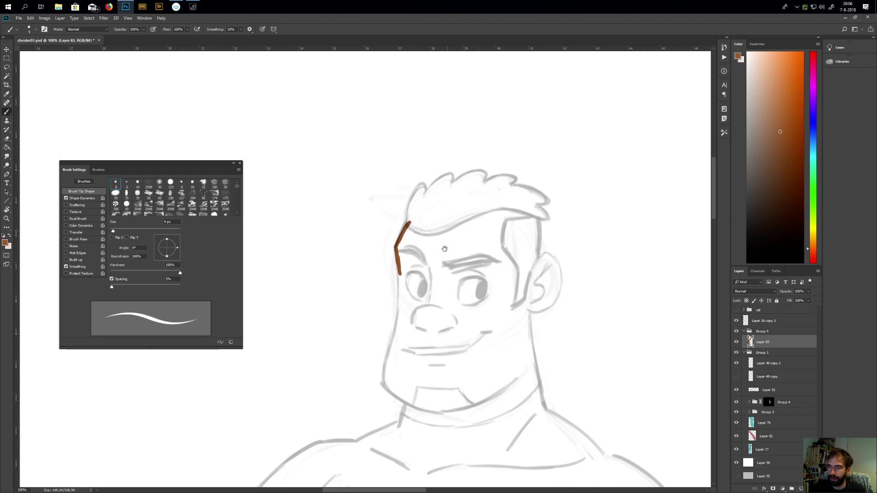
Extend the brown face outline down the cheek, around the jaw and chin, up the far side and across the forehead
scroll(444, 249, down, 3)
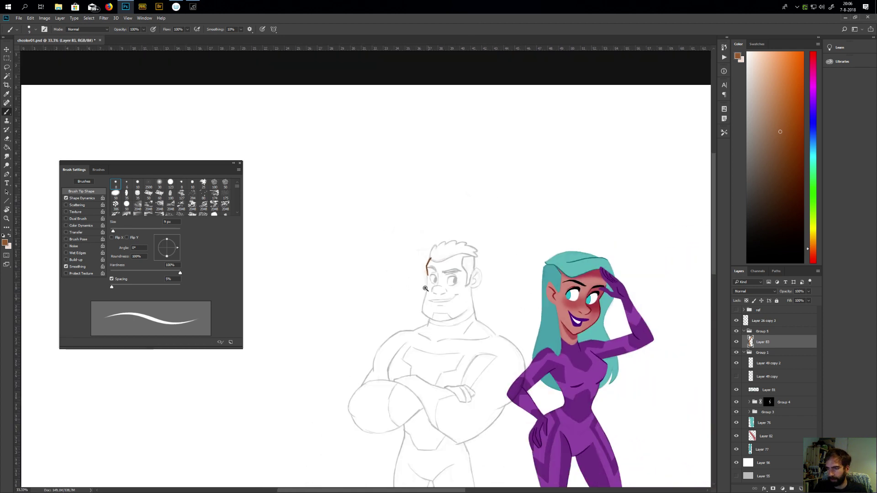
scroll(425, 289, up, 2)
drag(428, 270, 429, 285)
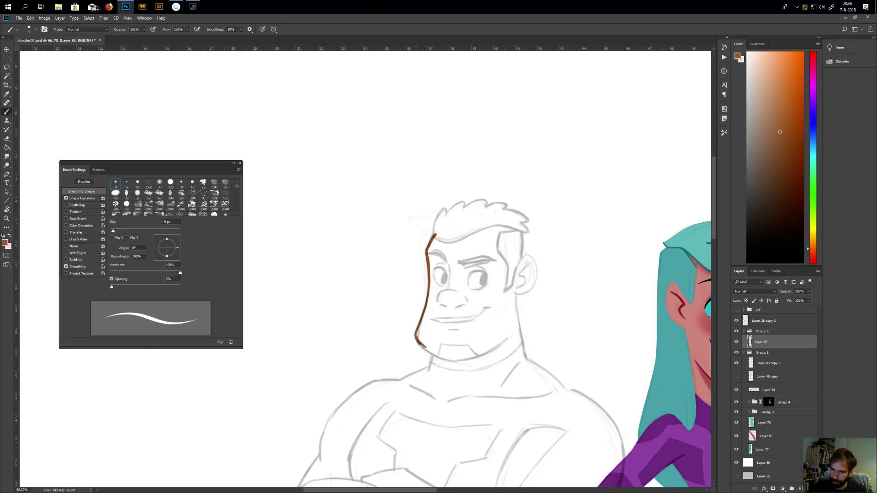
mouse_move(443, 359)
mouse_down()
mouse_move(483, 350)
mouse_move(499, 333)
mouse_up()
mouse_move(468, 360)
mouse_down()
mouse_move(501, 343)
mouse_move(494, 349)
mouse_move(509, 297)
mouse_move(509, 326)
mouse_move(509, 271)
mouse_up()
mouse_move(434, 238)
mouse_down()
mouse_move(480, 226)
mouse_move(445, 228)
mouse_move(509, 246)
mouse_up()
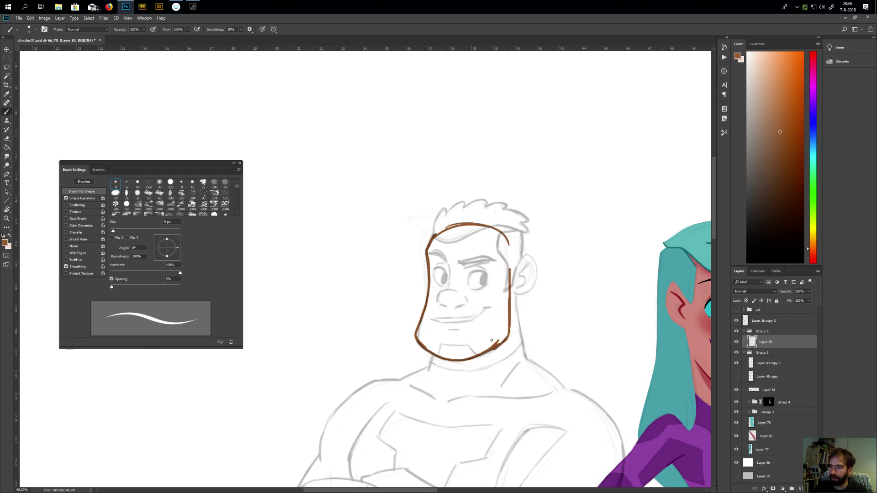
Enlarge the brush to 25 px and add a new layer above the face outline
drag(465, 318, 502, 336)
key(bracketright)
key(bracketright)
key(bracketright)
key(bracketright)
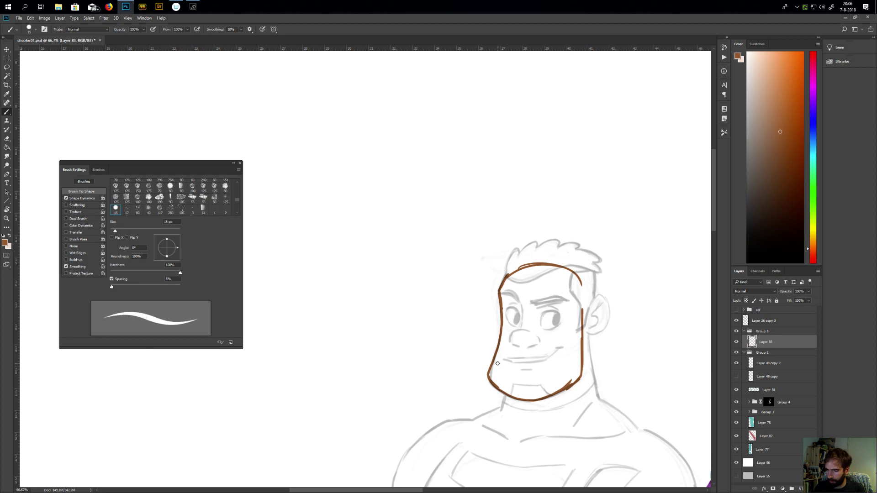
click(800, 489)
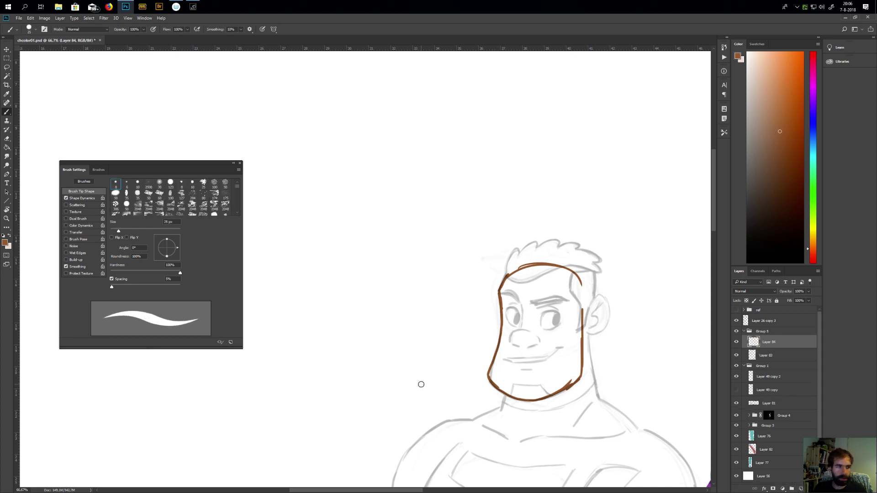
Draw a large freehand bean-shaped head outline with one indented side in the blank canvas beside the man
drag(355, 272, 464, 311)
mouse_move(347, 154)
mouse_down()
mouse_move(320, 202)
mouse_move(311, 269)
mouse_move(356, 369)
mouse_move(447, 384)
mouse_move(485, 332)
mouse_move(472, 264)
mouse_move(423, 216)
mouse_move(458, 165)
mouse_move(459, 114)
mouse_move(348, 161)
mouse_move(365, 139)
mouse_up()
drag(456, 261, 525, 307)
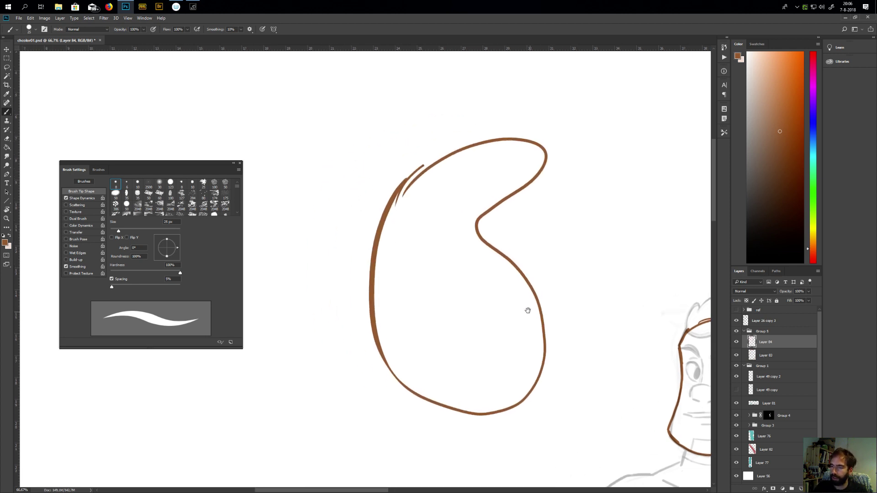
drag(481, 216, 508, 265)
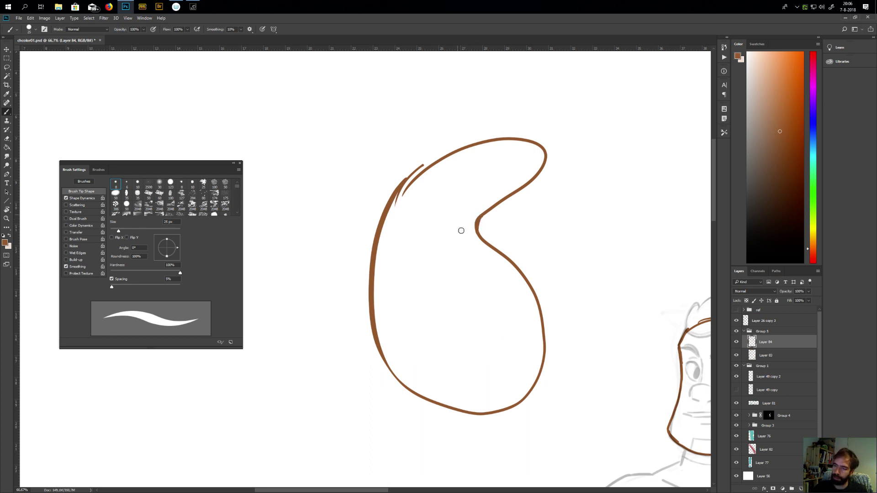
Draw cartoon facial features and an ear onto the bean-shaped head with brown brush strokes
drag(457, 238, 486, 264)
mouse_move(488, 264)
mouse_down()
mouse_move(503, 299)
mouse_move(475, 307)
mouse_move(449, 294)
mouse_move(453, 276)
mouse_up()
mouse_move(446, 222)
mouse_down()
mouse_move(450, 246)
mouse_move(435, 248)
mouse_move(459, 238)
mouse_up()
mouse_move(467, 220)
mouse_down()
mouse_move(459, 237)
mouse_move(439, 240)
mouse_move(476, 236)
mouse_move(463, 244)
mouse_up()
mouse_move(392, 237)
mouse_down()
mouse_move(450, 207)
mouse_move(480, 206)
mouse_move(420, 188)
mouse_up()
mouse_move(497, 142)
mouse_down()
mouse_move(486, 166)
mouse_move(506, 169)
mouse_up()
mouse_move(439, 277)
mouse_down()
mouse_move(439, 305)
mouse_move(467, 351)
mouse_move(485, 332)
mouse_move(510, 325)
mouse_move(487, 332)
mouse_up()
drag(515, 301, 522, 314)
drag(507, 326, 513, 322)
mouse_move(379, 304)
mouse_down()
mouse_move(347, 331)
mouse_move(376, 339)
mouse_up()
drag(351, 315, 360, 339)
Draw a second head outline below the first, rounded above and tapering to a narrow pointed chin
drag(471, 401, 503, 278)
mouse_move(444, 216)
mouse_down()
mouse_move(368, 341)
mouse_move(454, 387)
mouse_move(431, 208)
mouse_up()
drag(492, 380, 507, 378)
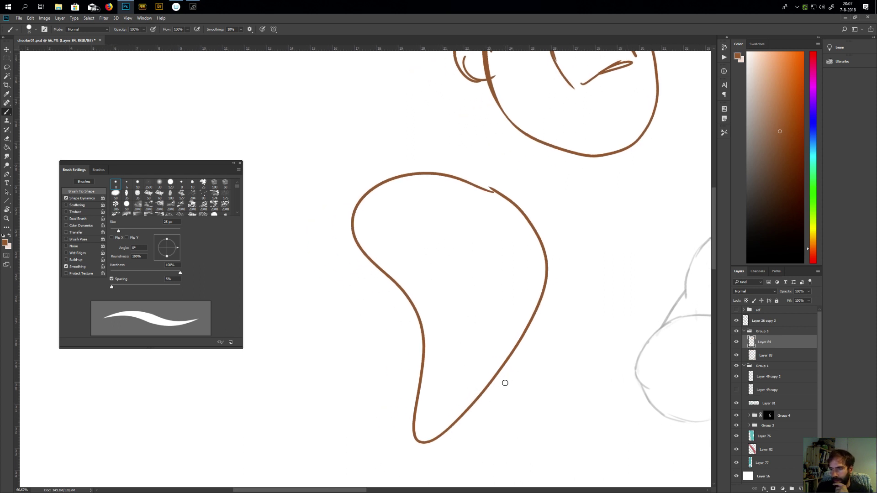
Draw a pointed nose, moustache, mouth, eyes, eyebrows, ear and hairline on the tapered head shape
mouse_move(519, 259)
mouse_down()
mouse_move(566, 257)
mouse_move(588, 303)
mouse_move(509, 305)
mouse_move(517, 309)
mouse_move(490, 345)
mouse_up()
mouse_move(499, 291)
mouse_down()
mouse_move(461, 353)
mouse_move(500, 339)
mouse_move(494, 318)
mouse_move(468, 347)
mouse_up()
drag(505, 322, 478, 349)
mouse_move(509, 330)
mouse_down()
mouse_move(483, 350)
mouse_move(500, 364)
mouse_move(475, 363)
mouse_up()
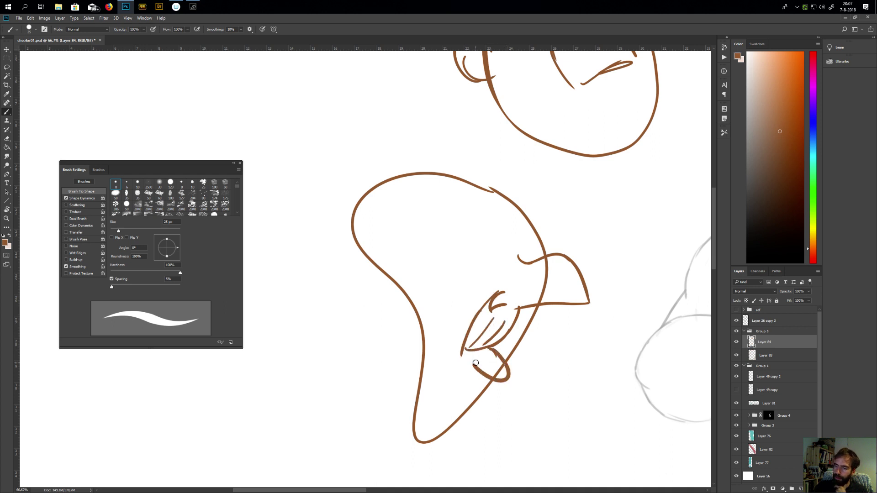
drag(477, 253, 482, 273)
mouse_move(453, 239)
mouse_down()
mouse_move(478, 241)
mouse_move(480, 270)
mouse_move(501, 223)
mouse_move(521, 259)
mouse_move(509, 250)
mouse_up()
mouse_move(438, 253)
mouse_down()
mouse_move(441, 231)
mouse_move(460, 213)
mouse_move(438, 248)
mouse_up()
drag(488, 210, 507, 212)
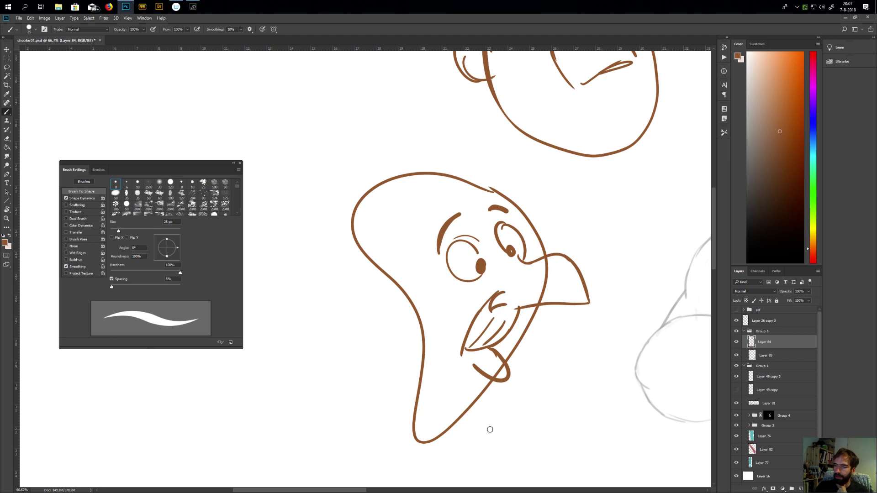
mouse_move(409, 297)
mouse_down()
mouse_move(378, 303)
mouse_move(419, 332)
mouse_up()
mouse_move(411, 291)
mouse_down()
mouse_move(429, 181)
mouse_move(447, 176)
mouse_up()
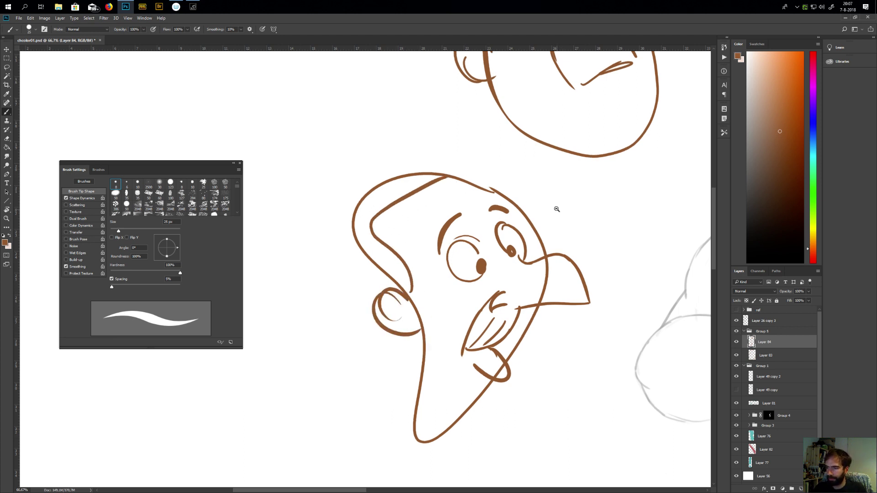
Lasso both practice heads, delete them from the layer and clear the selection
alt+click(557, 209)
alt+click(556, 209)
drag(565, 195, 514, 300)
key(l)
mouse_move(538, 108)
mouse_down()
mouse_move(571, 133)
mouse_move(530, 391)
mouse_move(381, 206)
mouse_up()
key(Delete)
key(ctrl+d)
ctrl+click(665, 297)
ctrl+click(665, 297)
ctrl+click(666, 297)
drag(707, 275, 564, 347)
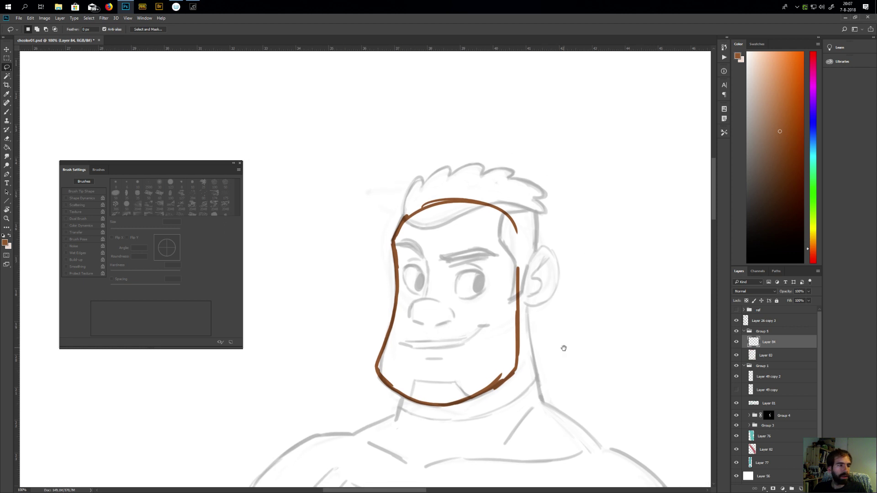
Outline the man's face on the new layer with a thick 25 px brown line and fill the enclosed shape with brown
key(b)
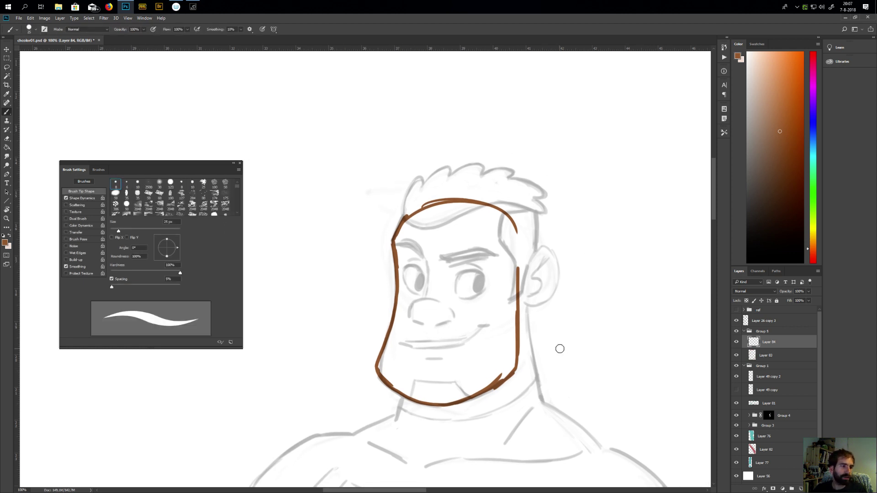
drag(468, 328, 480, 322)
ctrl+click(501, 299)
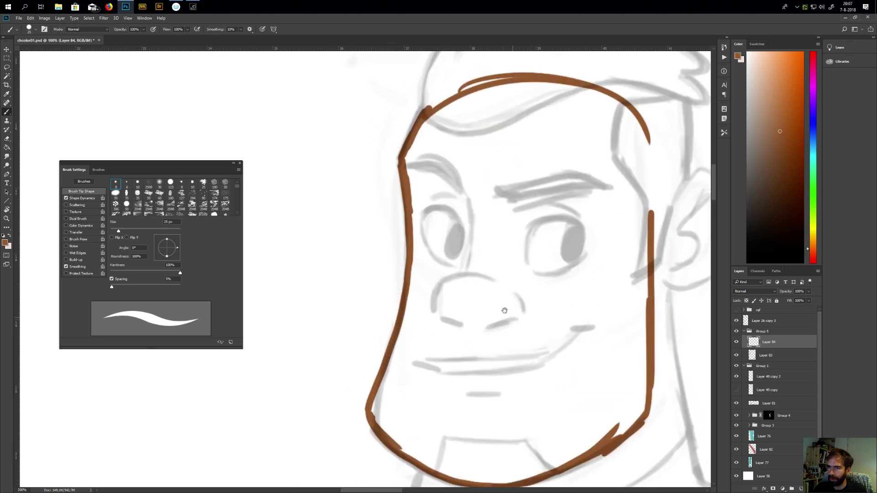
ctrl+alt+click(503, 311)
ctrl+alt+click(504, 311)
ctrl+click(504, 312)
mouse_move(454, 241)
mouse_down()
mouse_move(471, 212)
mouse_move(500, 198)
mouse_move(567, 213)
mouse_move(573, 358)
mouse_move(544, 386)
mouse_move(511, 395)
mouse_move(469, 386)
mouse_move(441, 362)
mouse_move(447, 371)
mouse_move(484, 391)
mouse_move(443, 360)
mouse_move(461, 307)
mouse_move(463, 238)
mouse_move(461, 312)
mouse_up()
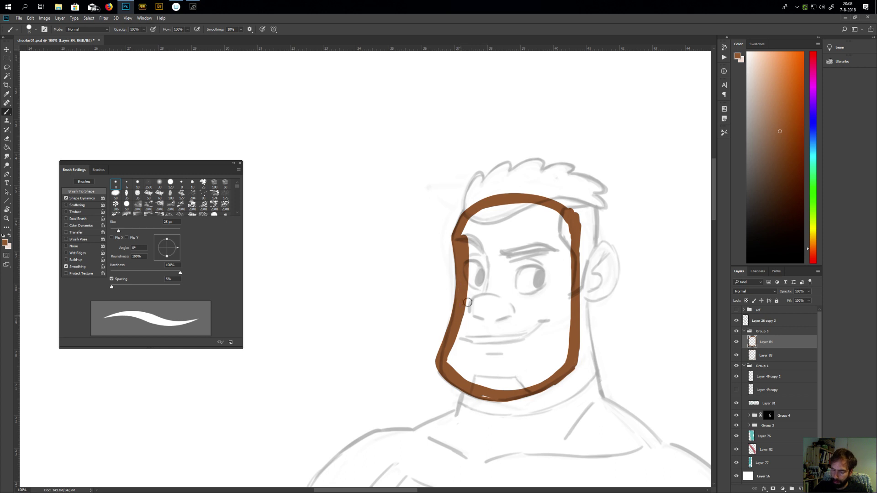
key(g)
click(483, 304)
Paint over the remaining gaps and rough edges of the brown face shape around the forehead and jaw
key(b)
mouse_move(469, 227)
mouse_down()
mouse_move(463, 312)
mouse_move(447, 362)
mouse_move(469, 383)
mouse_move(502, 393)
mouse_move(508, 385)
mouse_move(486, 394)
mouse_move(494, 381)
mouse_move(495, 389)
mouse_move(524, 387)
mouse_move(551, 373)
mouse_move(563, 361)
mouse_move(573, 287)
mouse_move(566, 222)
mouse_move(541, 207)
mouse_move(492, 210)
mouse_move(473, 223)
mouse_up()
drag(560, 355, 552, 357)
alt+click(552, 356)
alt+click(552, 356)
drag(559, 405, 512, 322)
drag(535, 432, 518, 360)
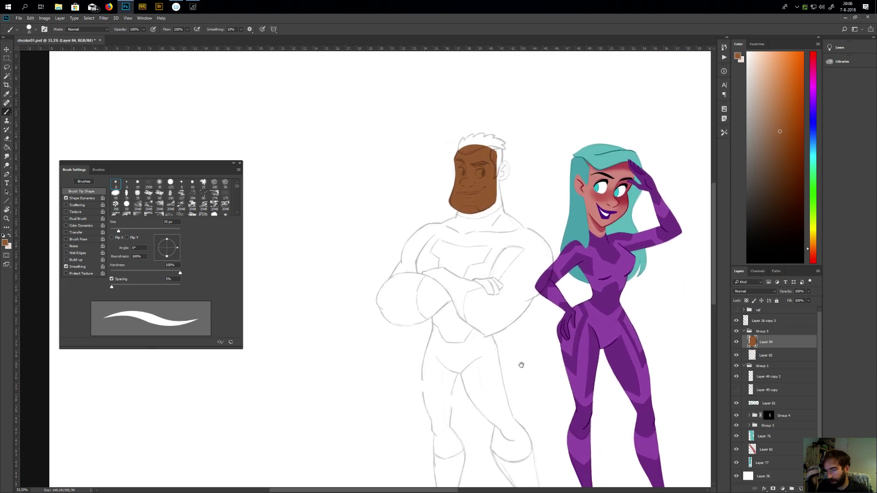
ctrl+click(466, 154)
ctrl+click(466, 154)
drag(466, 157, 445, 226)
ctrl+click(438, 226)
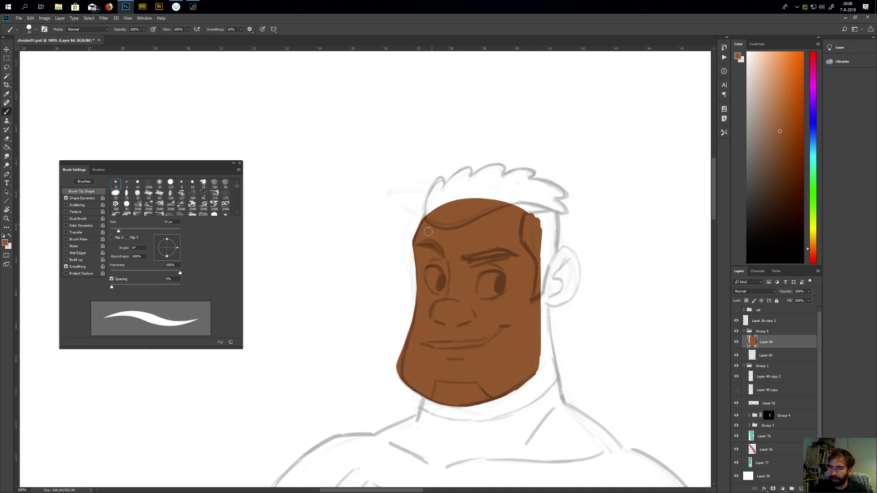
Reduce the brush size to 9 px and refine the brown face shape's edge along the forehead, chin and jaw
key(bracketleft)
key(bracketleft)
key(bracketleft)
key(bracketleft)
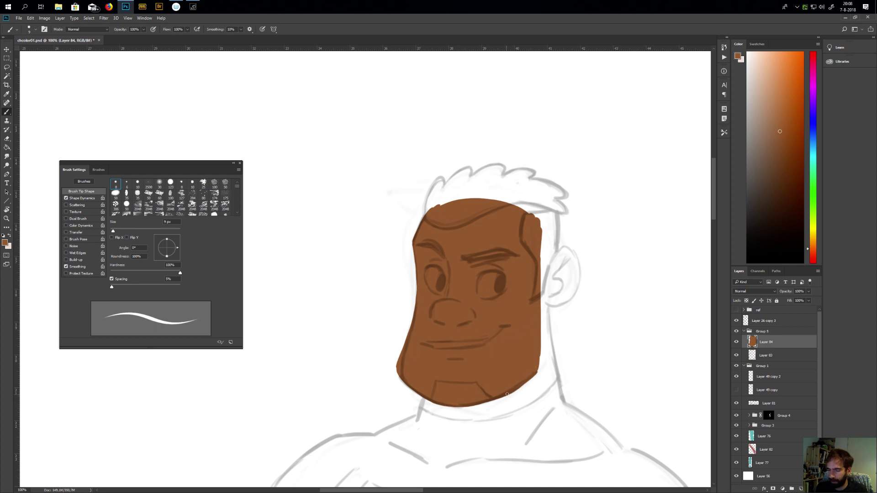
drag(479, 401, 495, 398)
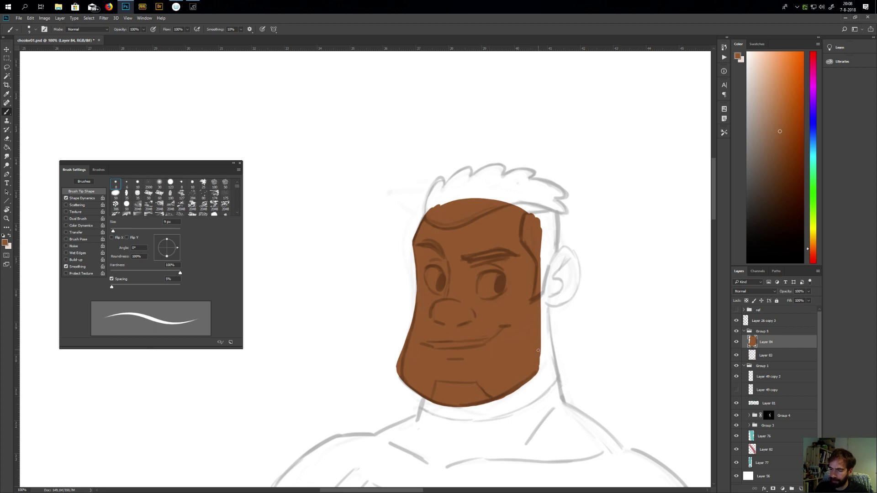
drag(554, 367, 523, 390)
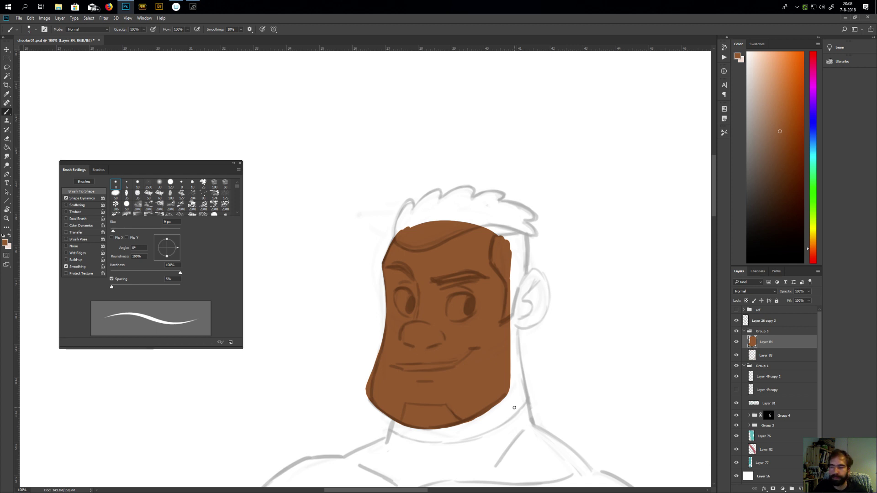
Outline the back of the man's face and his ear in brown with the 9 px brush
mouse_move(419, 287)
mouse_down()
mouse_move(575, 310)
mouse_move(442, 276)
mouse_move(488, 364)
mouse_up()
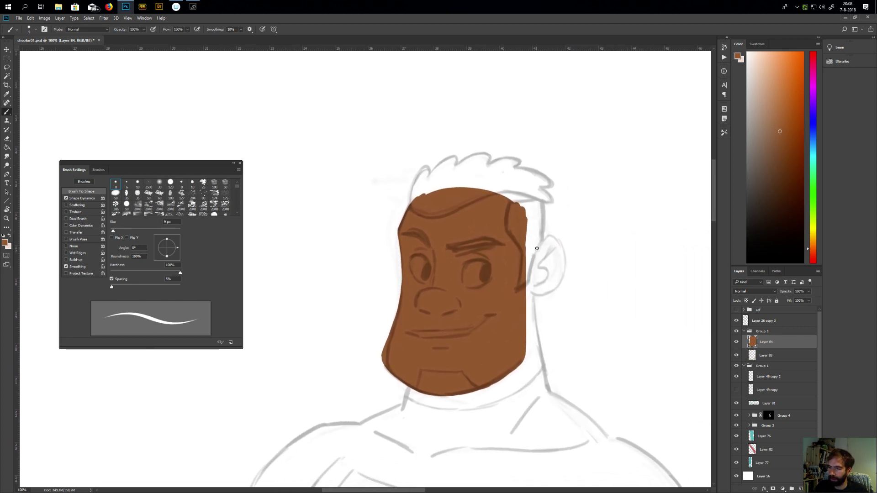
mouse_move(540, 203)
mouse_down()
mouse_move(541, 244)
mouse_move(548, 230)
mouse_move(563, 256)
mouse_move(543, 294)
mouse_up()
alt+click(535, 292)
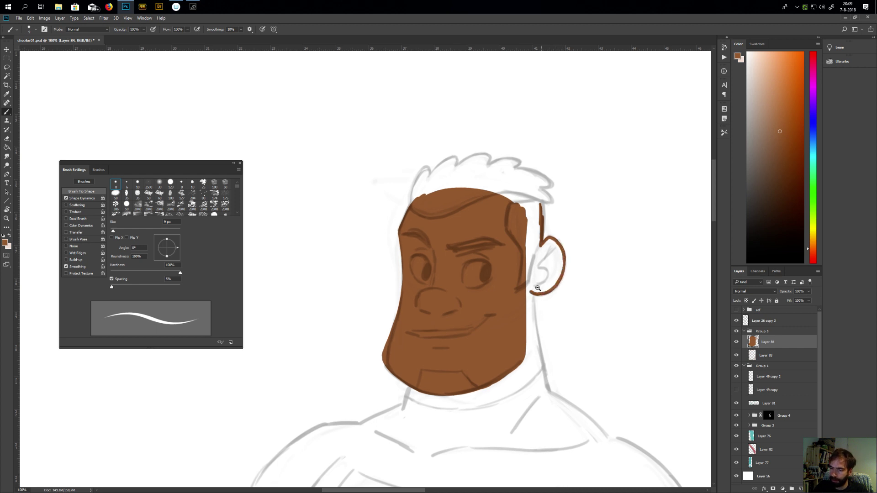
Mark the man's proportions with a letter M beside the head, B beside the torso and S beside the legs
alt+click(537, 292)
drag(526, 330, 484, 184)
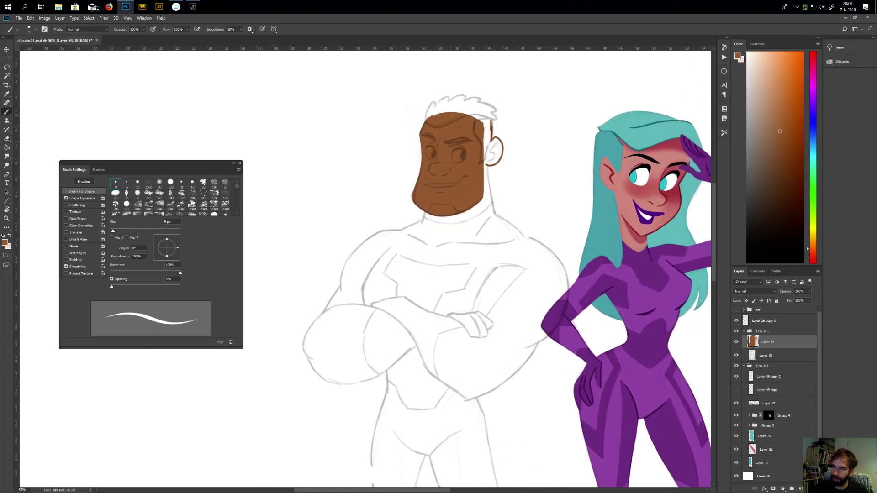
drag(476, 270, 489, 243)
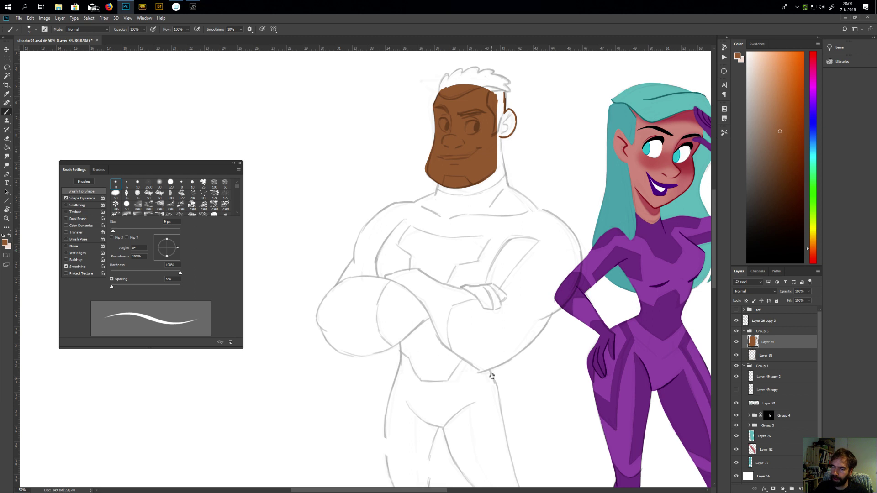
drag(492, 380, 493, 323)
drag(481, 158, 478, 225)
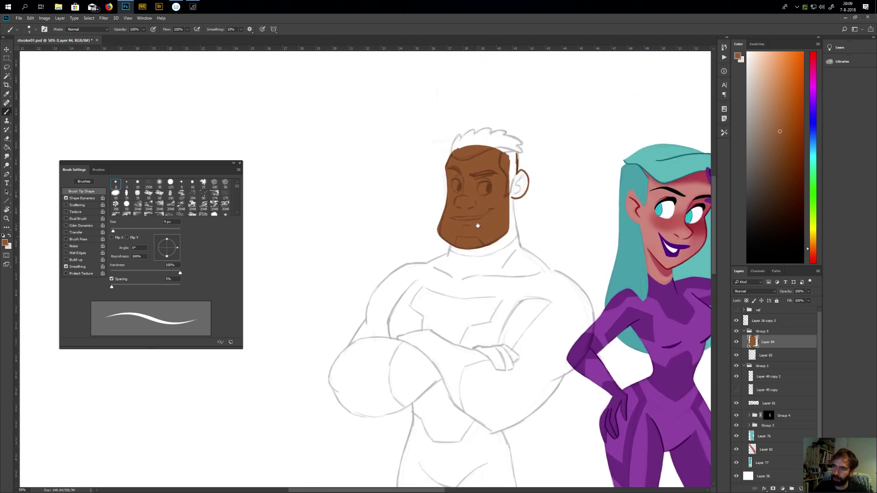
drag(387, 188, 402, 193)
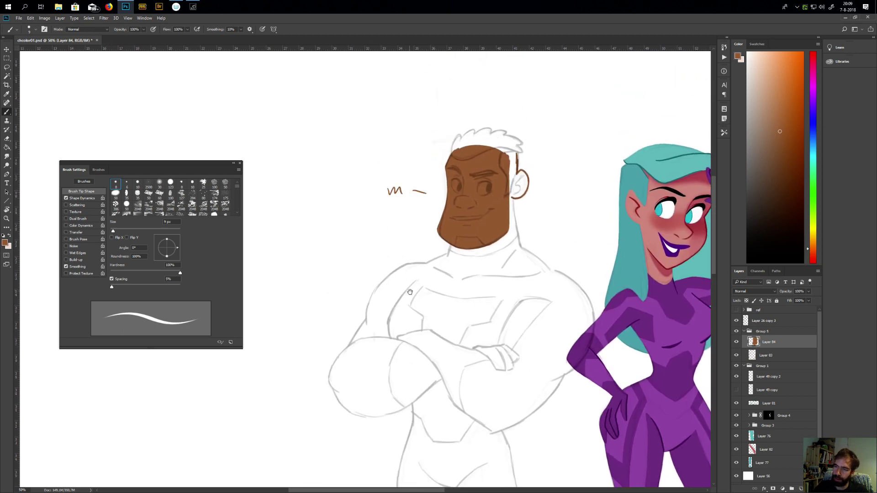
drag(410, 281, 447, 228)
drag(355, 230, 404, 242)
drag(333, 222, 334, 237)
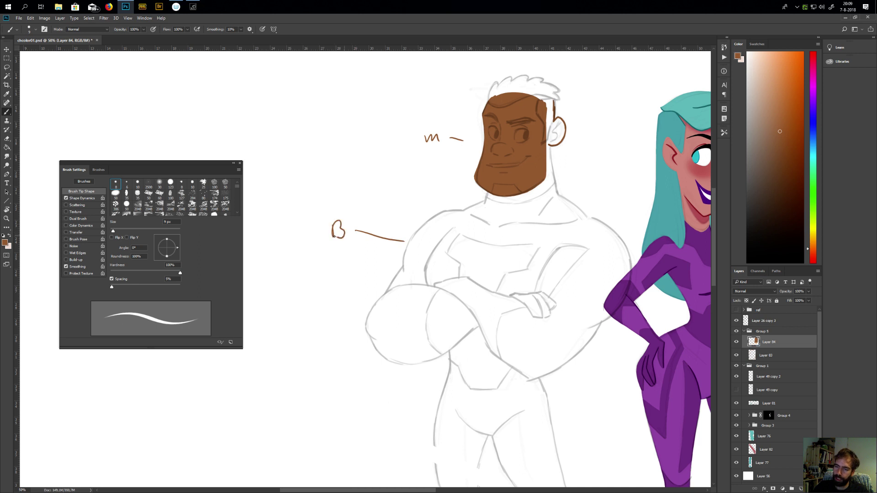
drag(398, 398, 385, 411)
drag(518, 178, 507, 196)
Draw two stacks of three circles beside the man, one medium-large-small and one small-medium-large from top down
drag(514, 262, 637, 270)
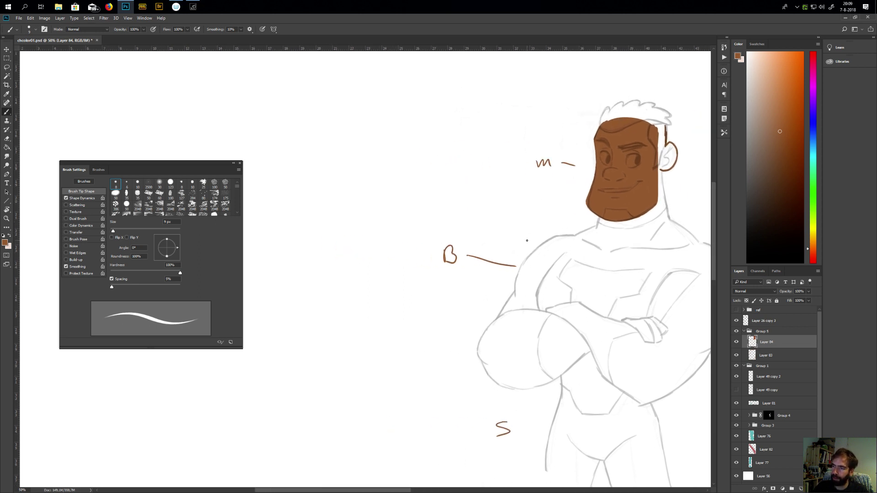
mouse_move(371, 138)
mouse_down()
mouse_move(388, 178)
mouse_move(395, 158)
mouse_move(349, 166)
mouse_move(362, 189)
mouse_move(381, 137)
mouse_move(384, 191)
mouse_move(320, 237)
mouse_move(388, 185)
mouse_move(429, 228)
mouse_move(388, 198)
mouse_up()
key(ctrl+z)
mouse_move(371, 294)
mouse_down()
mouse_move(353, 310)
mouse_move(375, 291)
mouse_move(364, 305)
mouse_up()
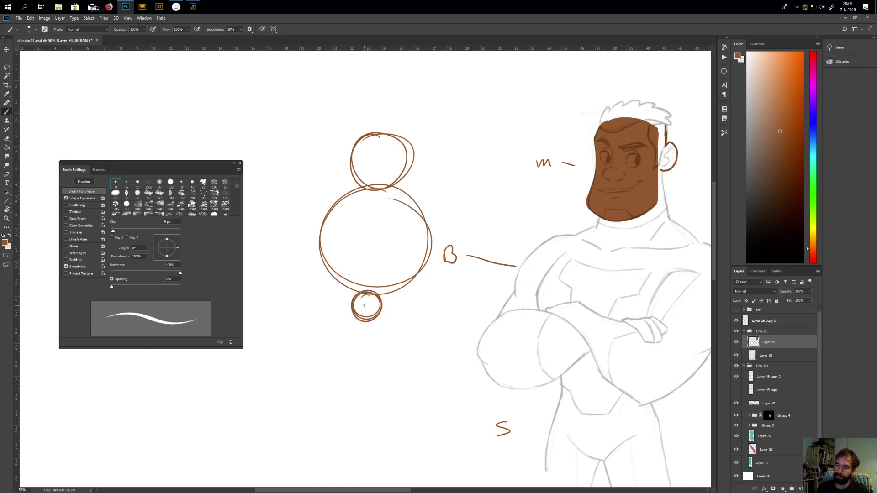
drag(414, 360, 477, 367)
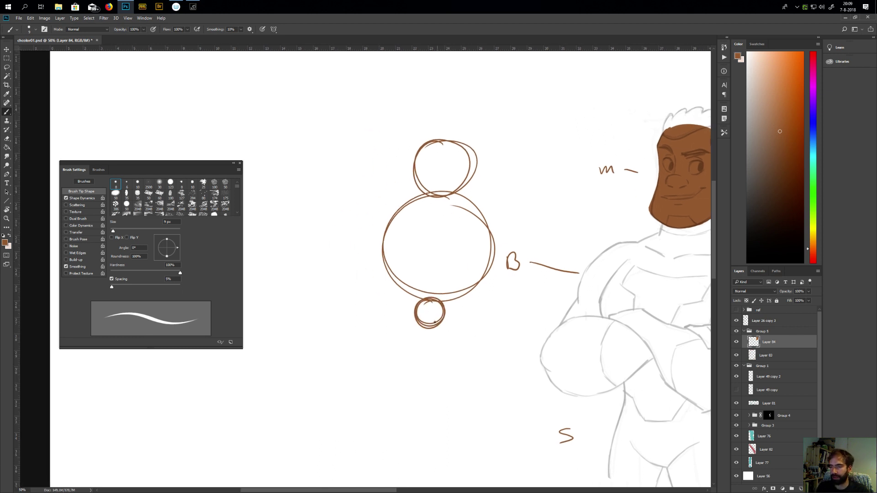
drag(417, 363, 480, 376)
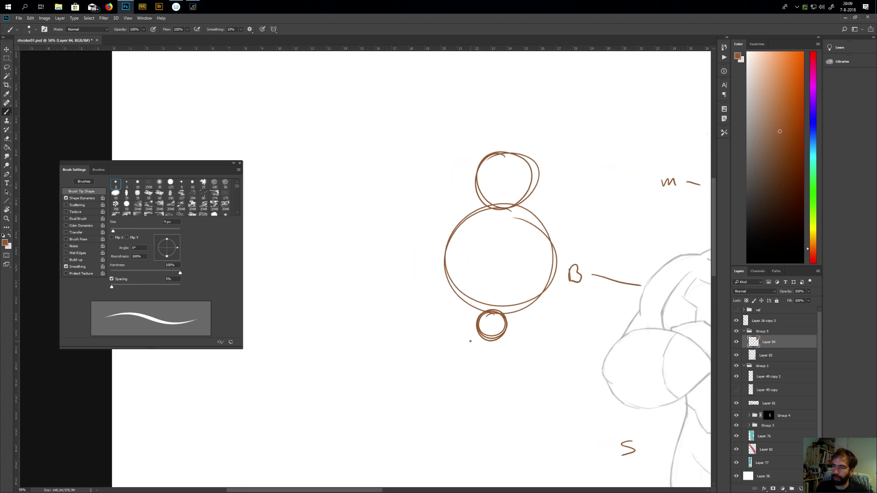
mouse_move(336, 181)
mouse_down()
mouse_move(371, 231)
mouse_move(314, 225)
mouse_up()
mouse_move(348, 277)
mouse_down()
mouse_move(319, 355)
mouse_move(304, 272)
mouse_up()
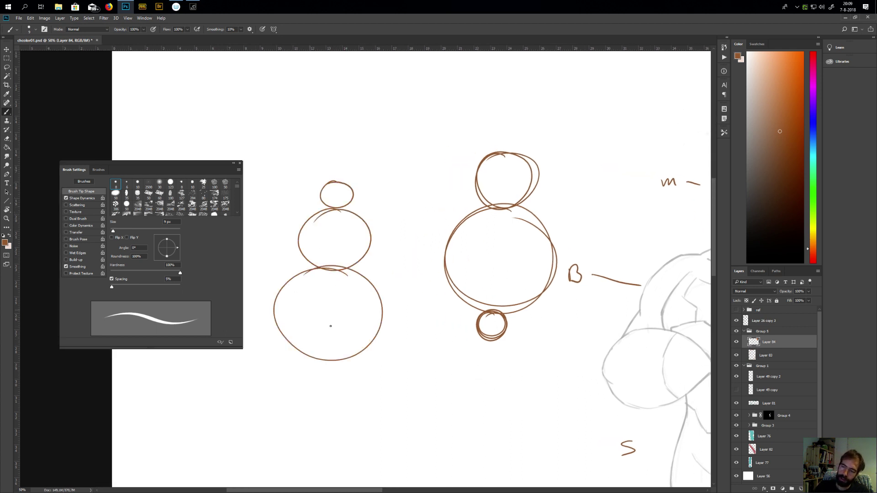
Draw two more circle stacks below, one of three similar circles and one of a large, a tiny and a medium circle
drag(399, 353, 461, 354)
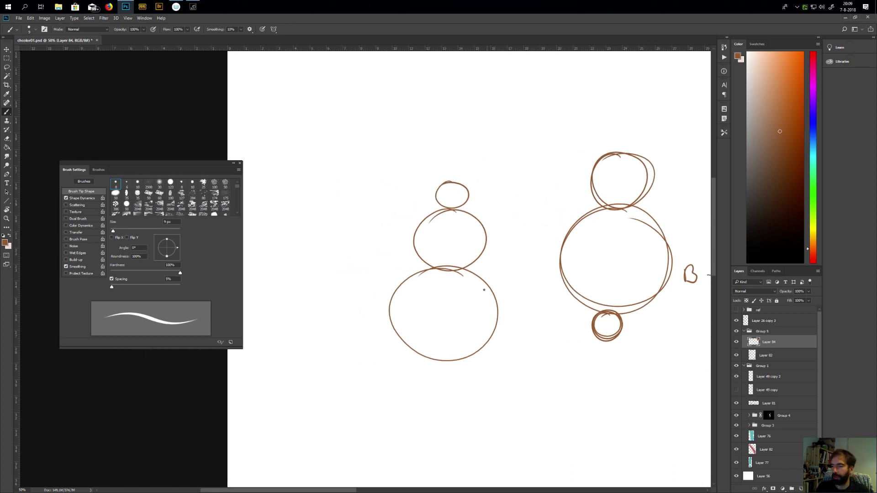
mouse_move(630, 319)
mouse_down()
mouse_move(608, 370)
mouse_move(462, 386)
mouse_move(447, 354)
mouse_move(437, 374)
mouse_move(515, 365)
mouse_move(465, 313)
mouse_move(476, 309)
mouse_move(439, 331)
mouse_move(463, 327)
mouse_move(450, 367)
mouse_move(459, 398)
mouse_move(434, 375)
mouse_move(448, 406)
mouse_move(434, 445)
mouse_move(459, 407)
mouse_up()
mouse_move(452, 371)
mouse_down()
mouse_move(460, 395)
mouse_move(421, 396)
mouse_move(443, 364)
mouse_up()
drag(444, 330, 458, 338)
drag(489, 410, 407, 327)
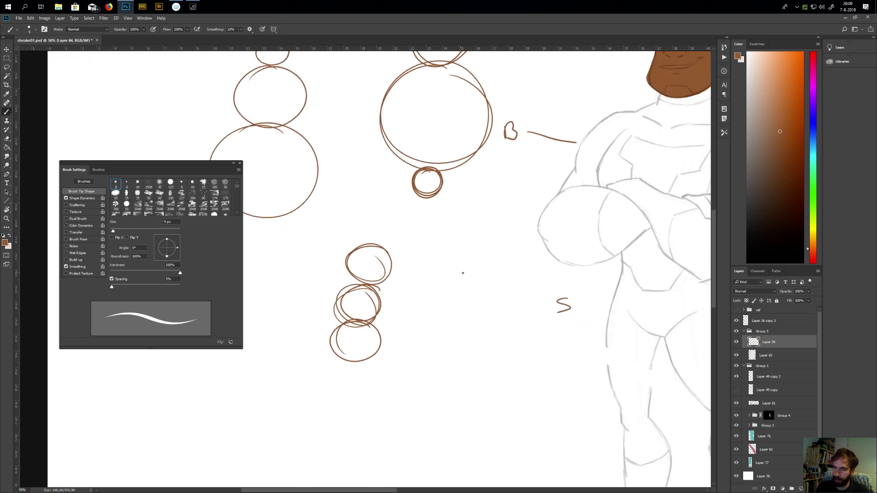
mouse_move(455, 252)
mouse_down()
mouse_move(492, 249)
mouse_move(435, 316)
mouse_move(521, 294)
mouse_move(438, 253)
mouse_up()
mouse_move(466, 341)
mouse_down()
mouse_move(445, 361)
mouse_move(473, 345)
mouse_up()
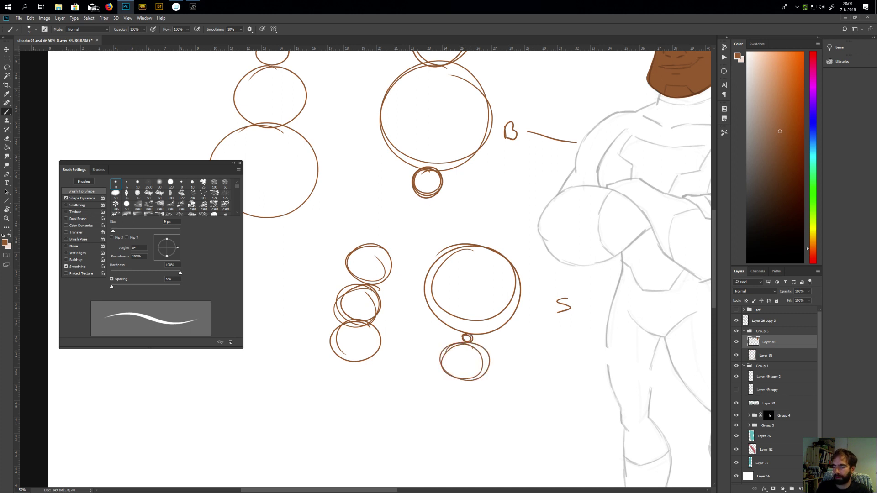
Turn the large-tiny-medium stack into a figure by adding arms with hands to the large circle and legs to the lowest circle
drag(486, 375, 528, 392)
drag(471, 286, 458, 355)
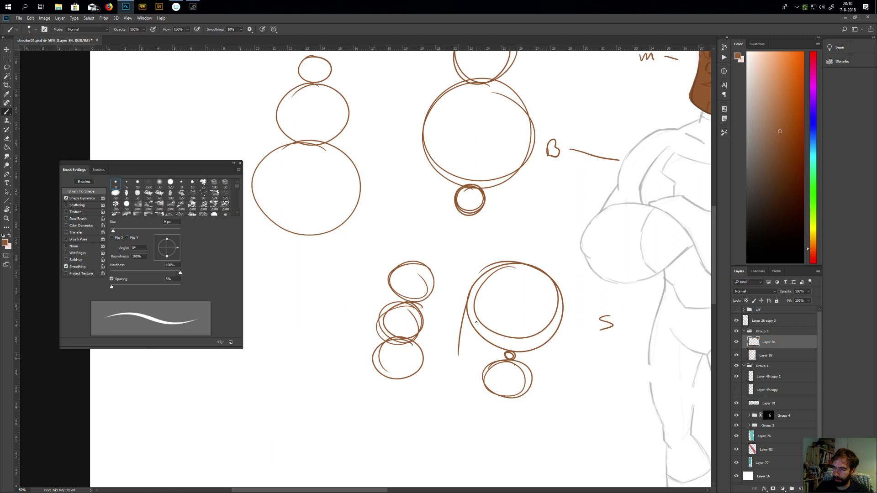
drag(558, 295, 558, 361)
drag(456, 361, 464, 361)
drag(558, 355, 560, 377)
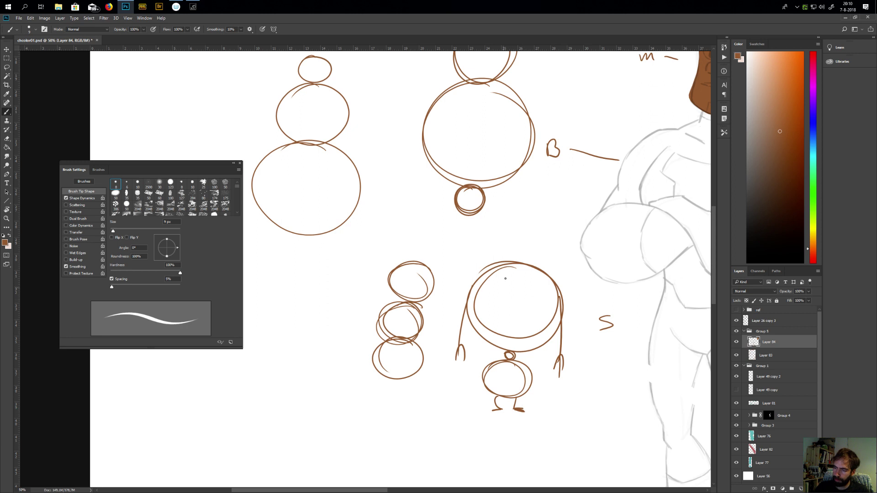
Erase the figure's arms from the large circle and redraw them starting at the tiny middle circle
key(e)
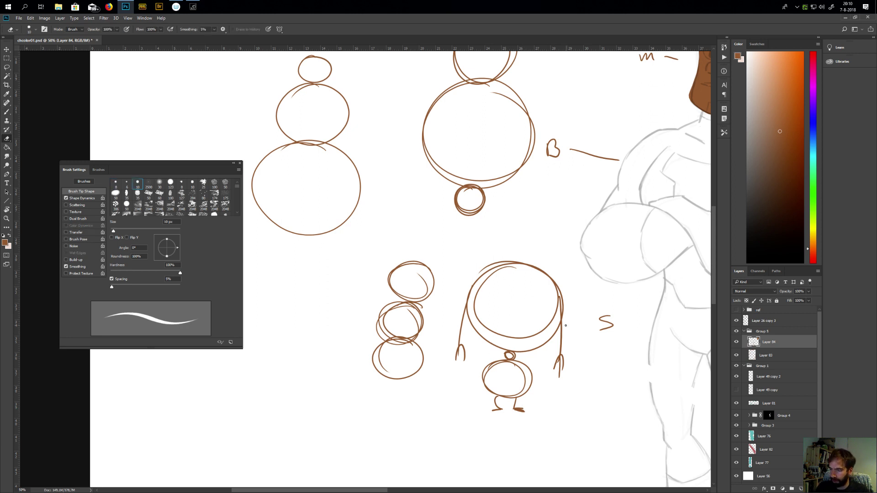
mouse_move(560, 328)
mouse_down()
mouse_move(560, 377)
mouse_move(563, 360)
mouse_up()
drag(462, 313, 458, 339)
key(b)
drag(505, 354, 462, 370)
drag(516, 354, 545, 383)
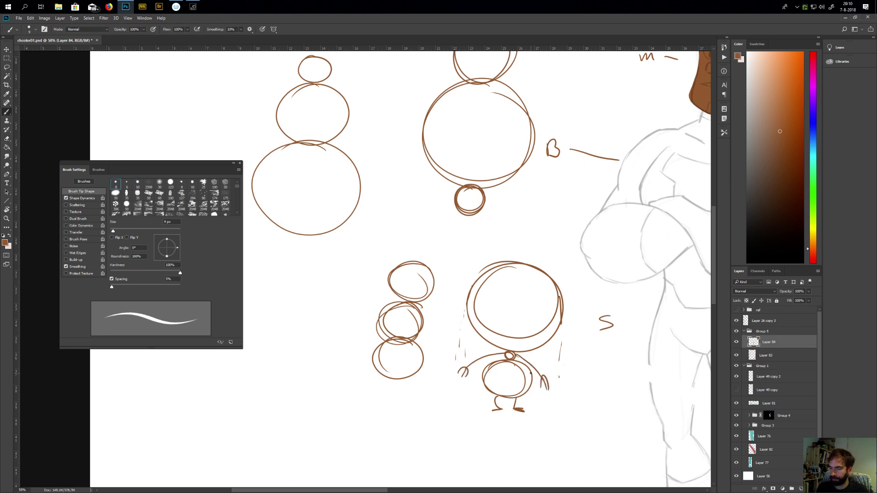
Lasso the proportion letters and circle sketches, delete them from the layer and clear the selection
key(m)
scroll(550, 373, down, 3)
drag(564, 350, 523, 393)
key(l)
mouse_move(577, 230)
mouse_down()
mouse_move(582, 379)
mouse_move(329, 274)
mouse_move(499, 188)
mouse_up()
key(Delete)
key(ctrl+d)
Outline the man's neck and temple with the 9 px brush and fill the enclosed ear, temple and neck area with brown
ctrl+click(616, 282)
ctrl+click(616, 282)
drag(588, 374, 537, 370)
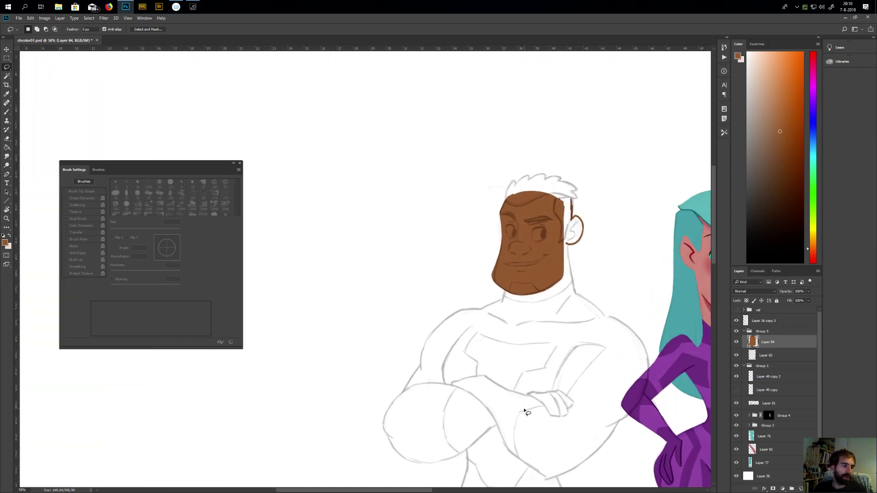
drag(570, 327, 531, 377)
ctrl+click(528, 292)
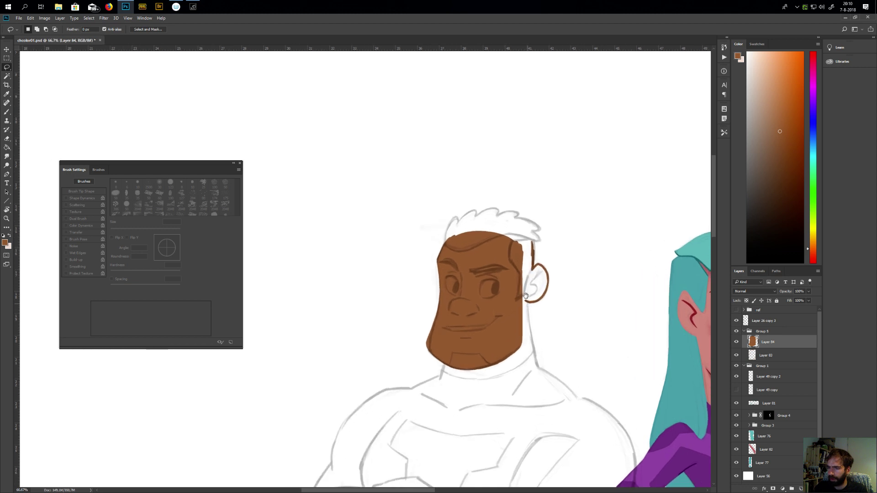
drag(528, 293, 519, 252)
key(b)
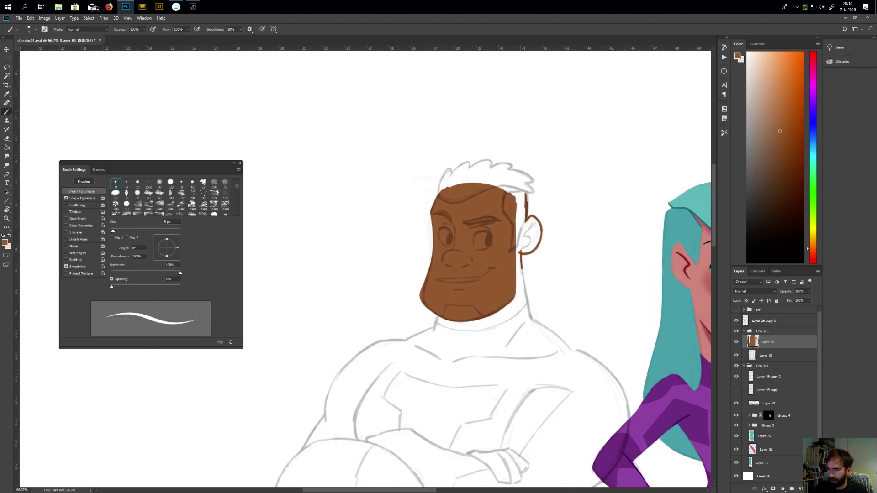
drag(522, 273, 525, 293)
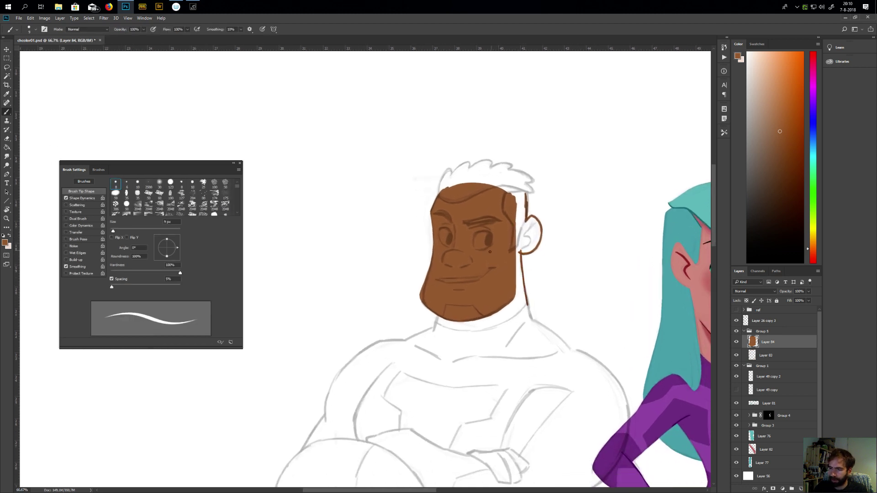
mouse_move(474, 346)
mouse_down()
mouse_move(481, 375)
mouse_move(534, 343)
mouse_up()
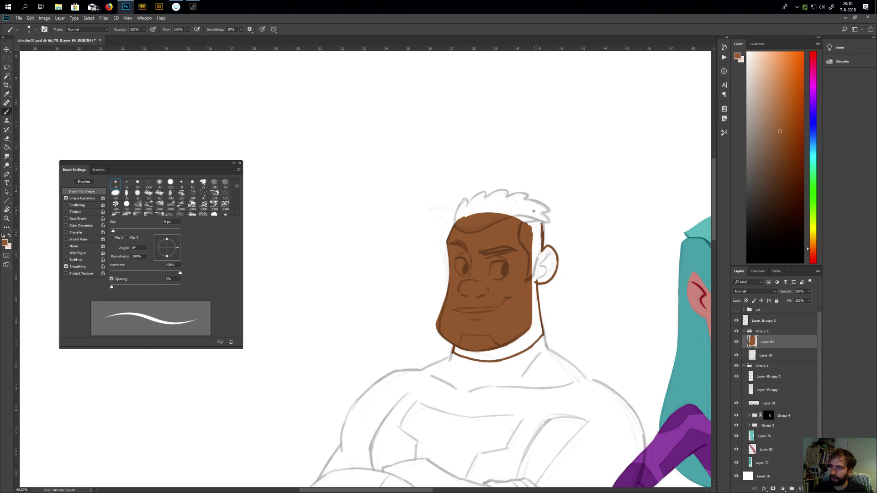
drag(509, 218, 525, 212)
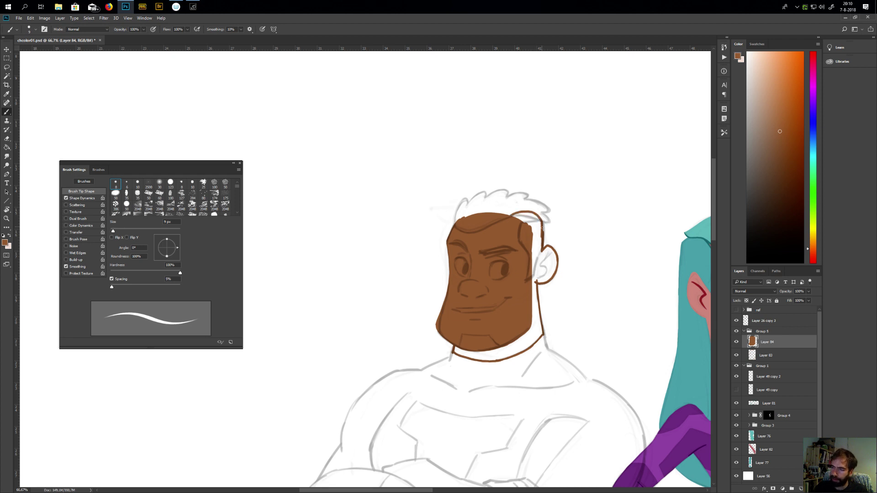
key(g)
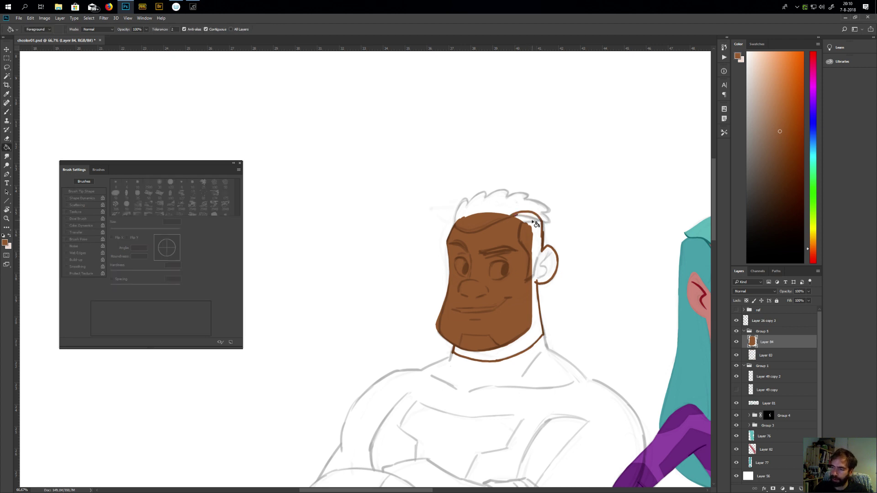
click(537, 228)
Enlarge the brush to 20 px and paint over the remaining seams along the jaw, neck, temple and ear
key(b)
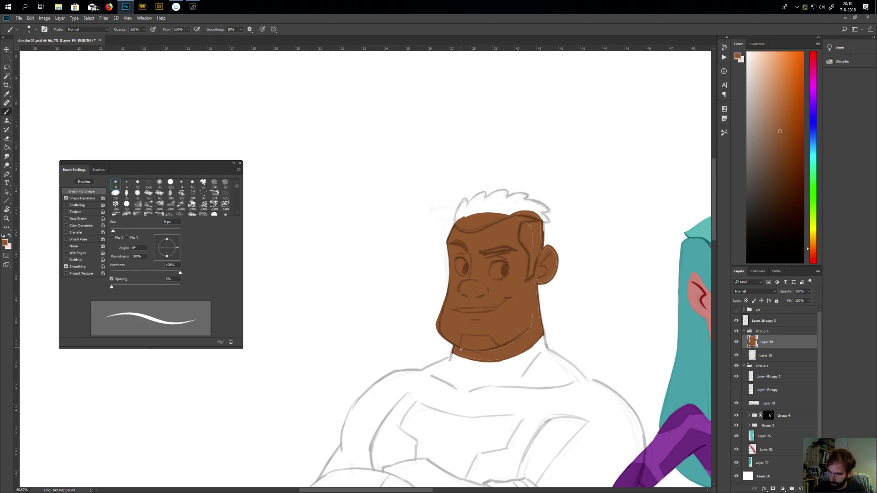
key(bracketright)
key(bracketright)
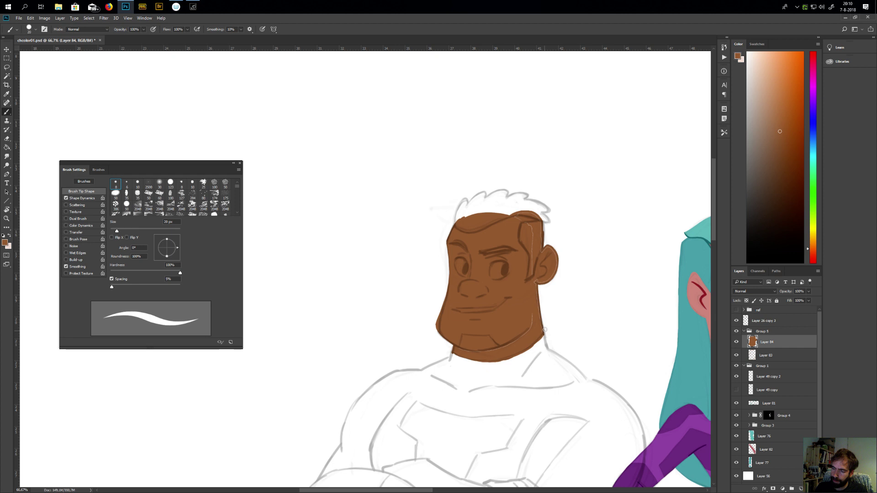
drag(527, 329, 487, 349)
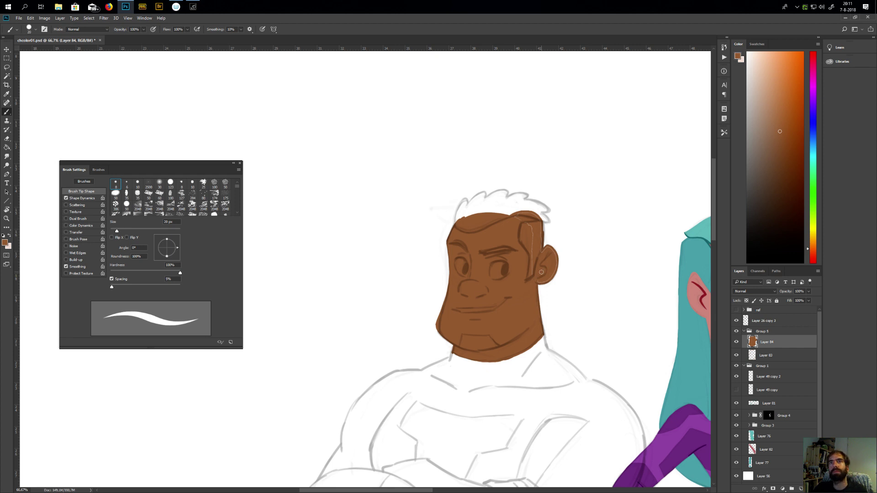
mouse_move(515, 216)
mouse_down()
mouse_move(530, 229)
mouse_move(531, 282)
mouse_up()
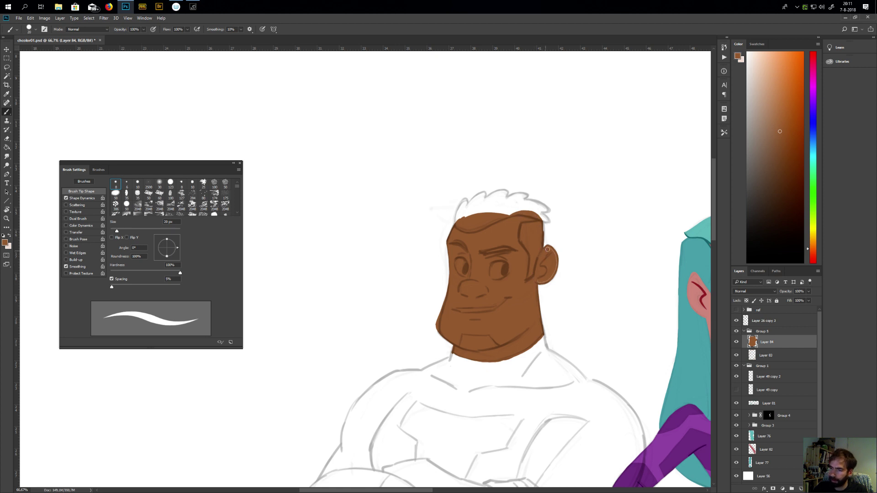
mouse_move(553, 251)
mouse_down()
mouse_move(556, 265)
mouse_move(536, 280)
mouse_up()
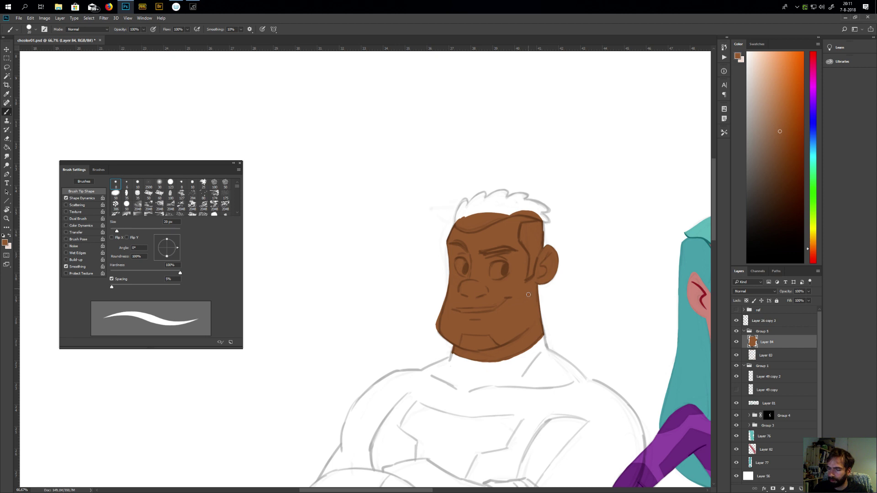
drag(530, 456, 524, 391)
drag(497, 321, 525, 405)
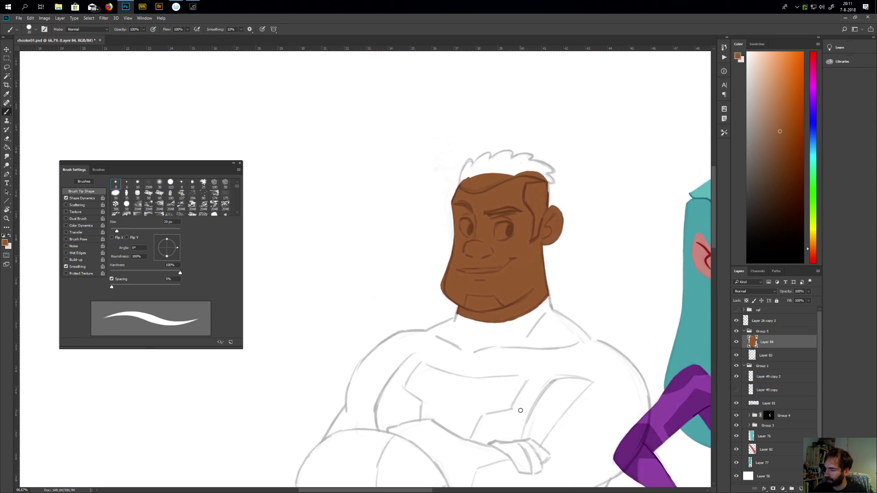
On a new layer, outline both of the man's eyeballs with an 8 px white brush and fill them with white
click(801, 488)
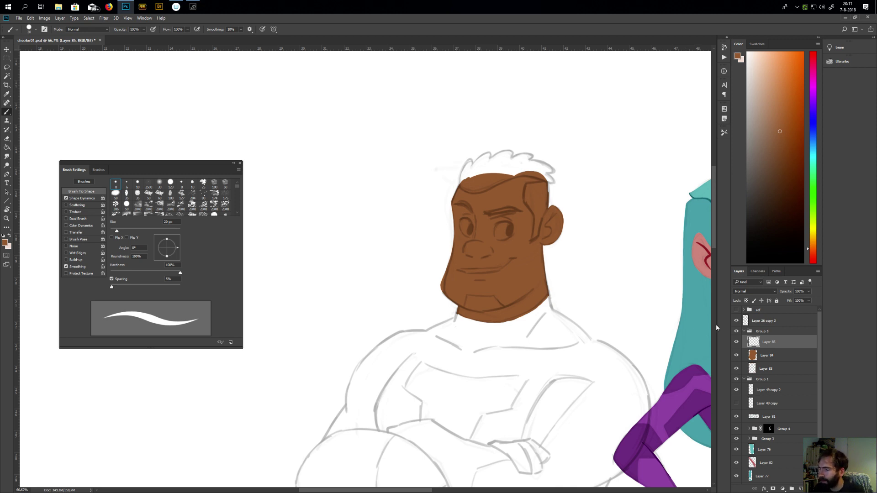
key(ctrl+plus)
drag(601, 214, 515, 265)
alt+click(592, 277)
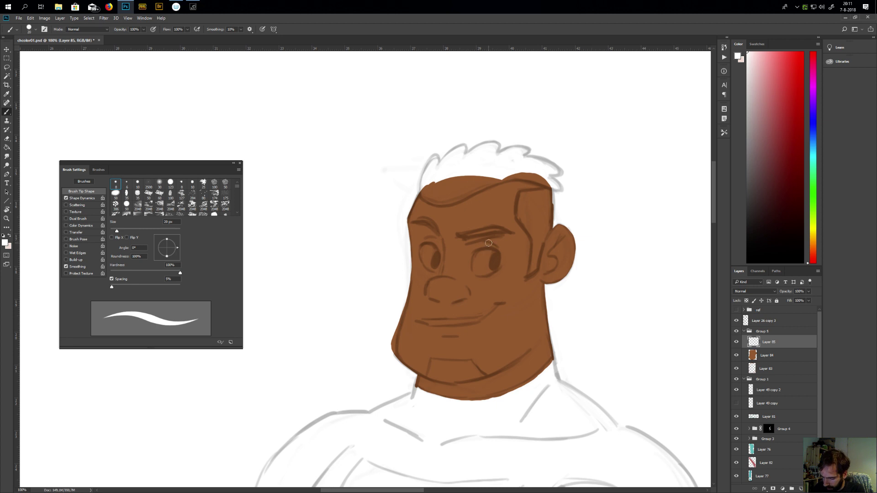
key(bracketleft)
key(bracketleft)
key(bracketleft)
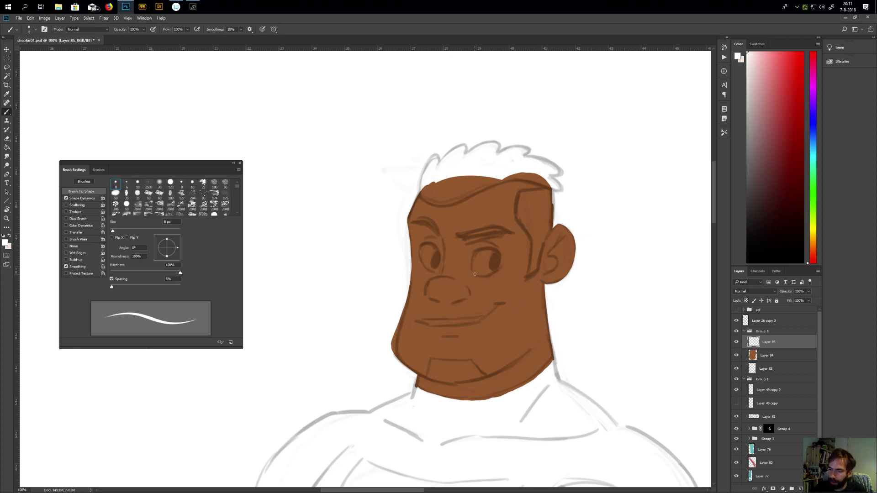
mouse_move(474, 273)
mouse_down()
mouse_move(481, 253)
mouse_move(476, 275)
mouse_move(475, 254)
mouse_move(496, 253)
mouse_move(496, 267)
mouse_move(496, 270)
mouse_up()
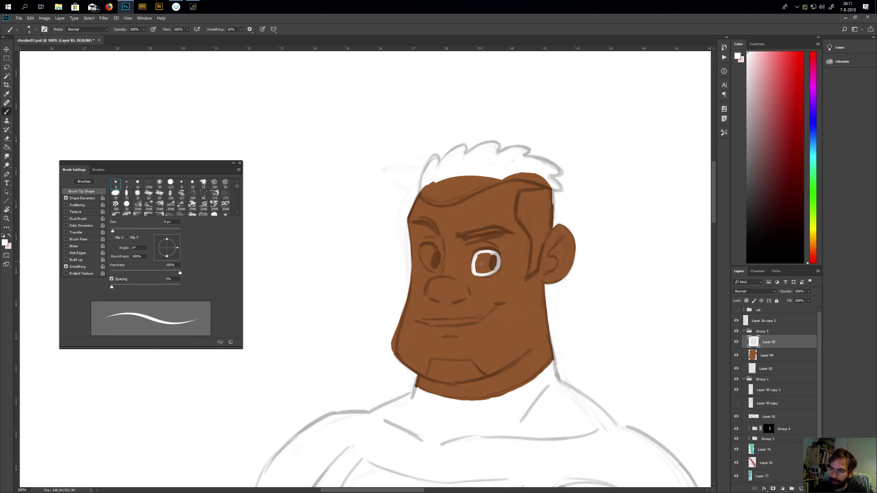
key(g)
click(483, 263)
key(b)
mouse_move(477, 257)
mouse_down()
mouse_move(476, 272)
mouse_move(490, 273)
mouse_move(497, 258)
mouse_move(485, 256)
mouse_up()
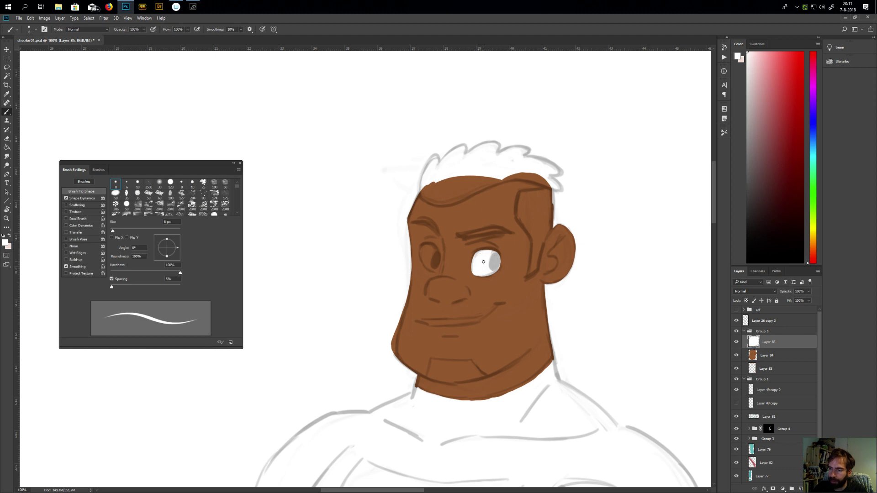
mouse_move(421, 256)
mouse_down()
mouse_move(421, 247)
mouse_move(426, 269)
mouse_up()
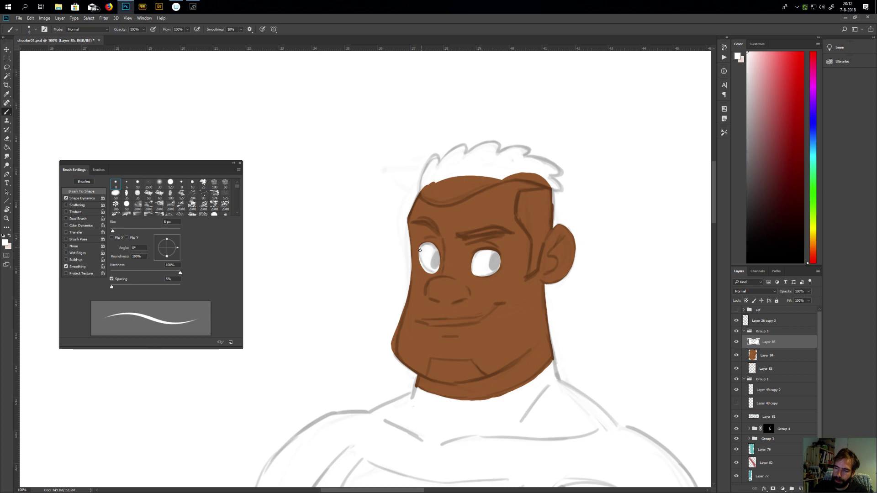
Paint black pupils over both grey sketched pupils on a new layer
drag(516, 335, 525, 367)
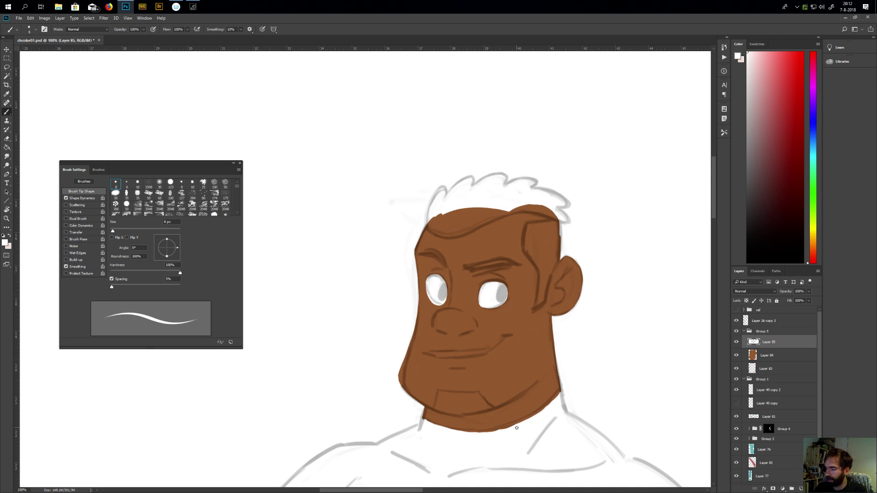
click(801, 489)
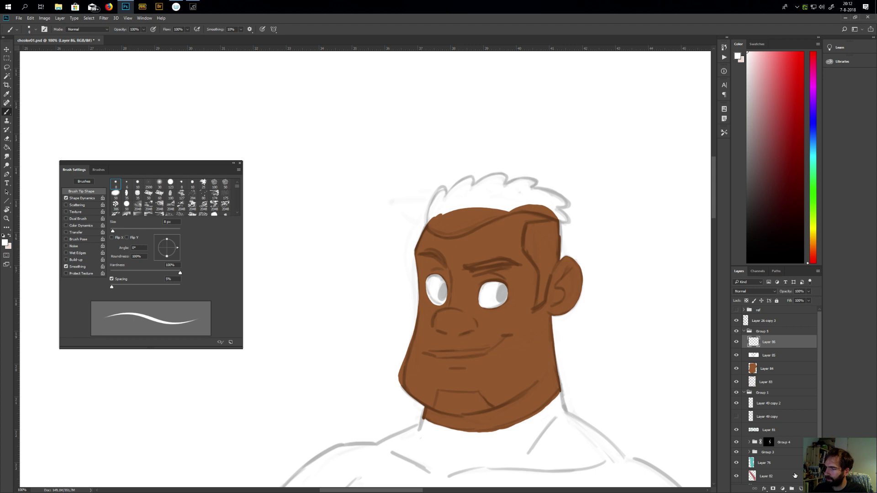
key(d)
drag(444, 285, 444, 297)
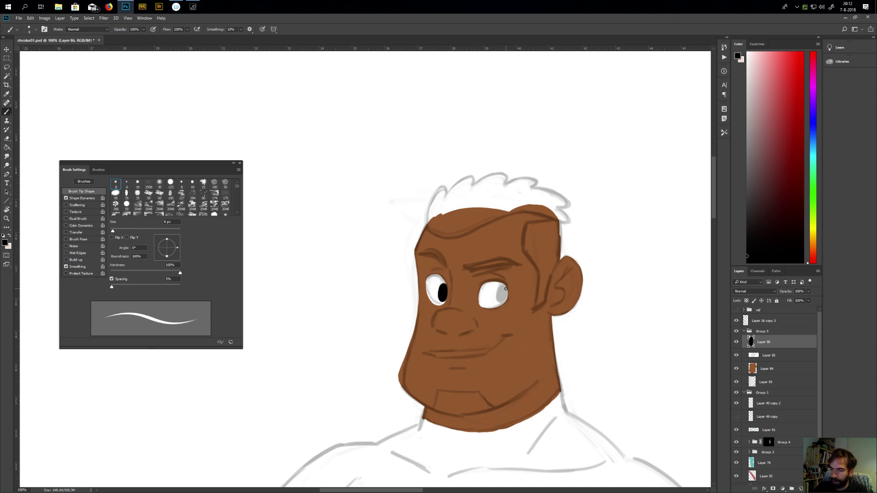
mouse_move(503, 287)
mouse_down()
mouse_move(505, 302)
mouse_move(502, 292)
mouse_up()
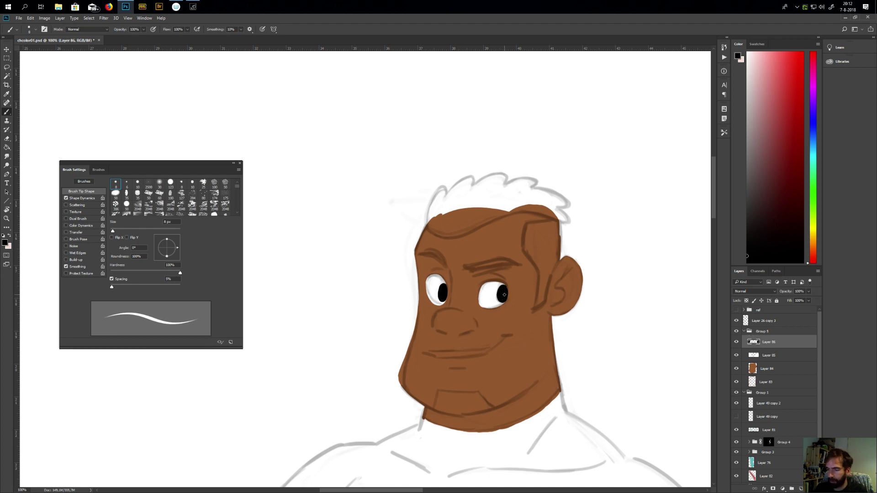
Draw both of the man's eyebrows in solid black on a new layer, following the sketched brow lines
drag(535, 422, 518, 362)
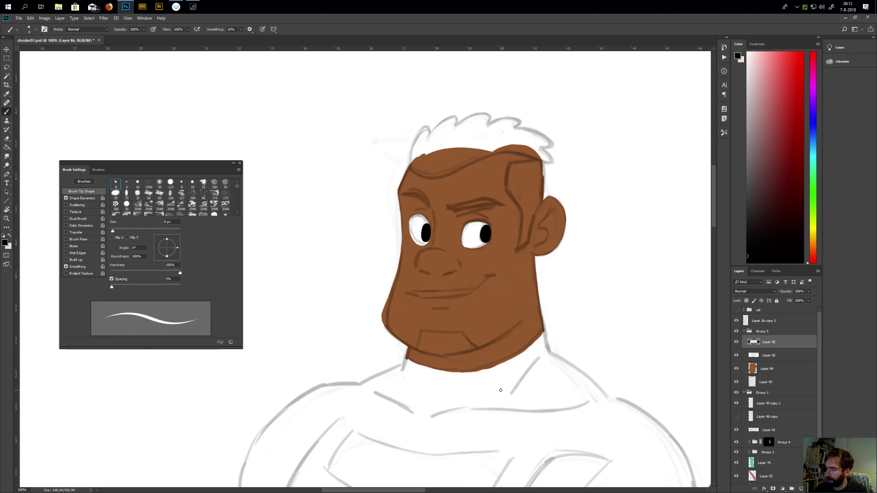
click(801, 488)
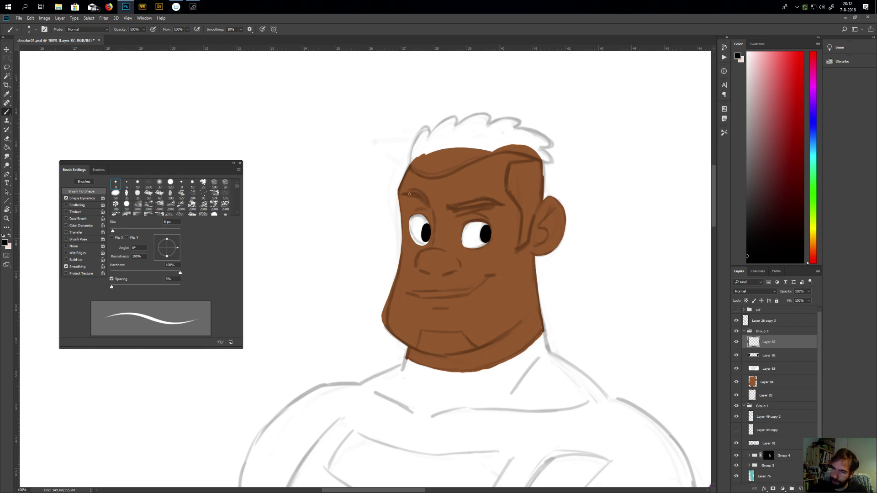
drag(403, 194, 430, 214)
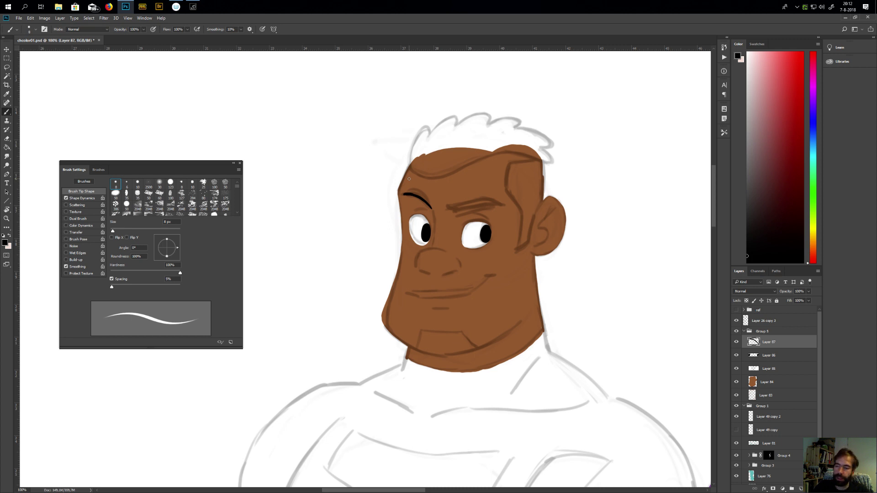
drag(457, 273, 455, 322)
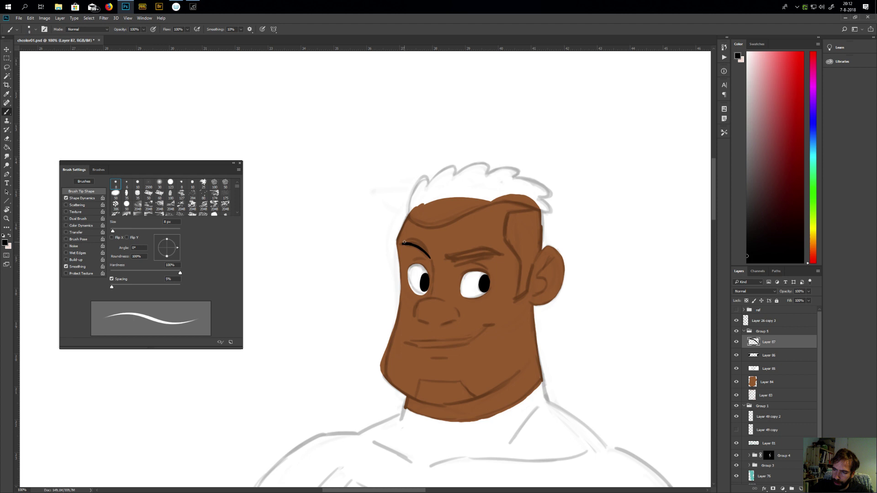
mouse_move(412, 240)
mouse_down()
mouse_move(430, 257)
mouse_move(410, 242)
mouse_up()
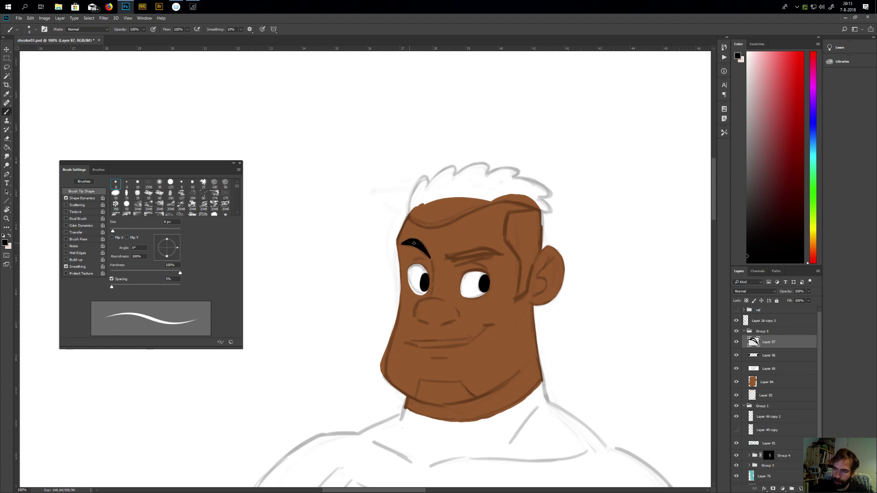
drag(460, 329, 499, 371)
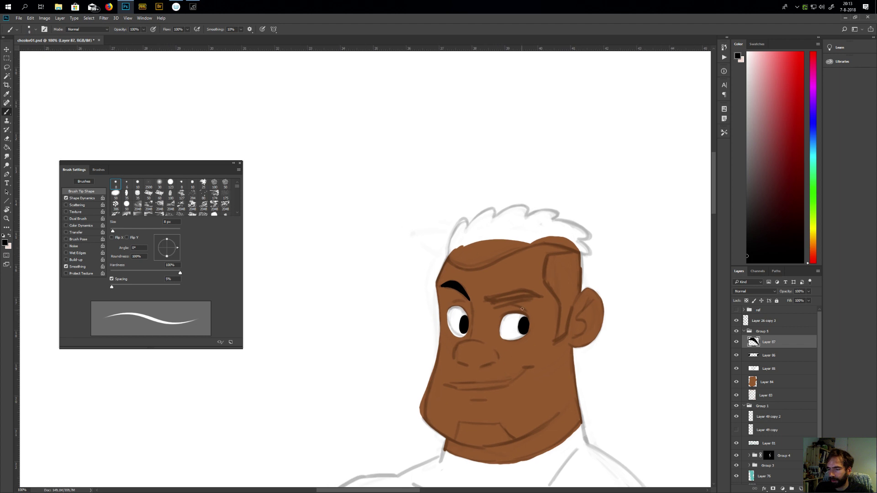
mouse_move(484, 296)
mouse_down()
mouse_move(541, 300)
mouse_move(517, 297)
mouse_move(545, 298)
mouse_up()
mouse_move(485, 298)
mouse_down()
mouse_move(526, 290)
mouse_move(546, 298)
mouse_up()
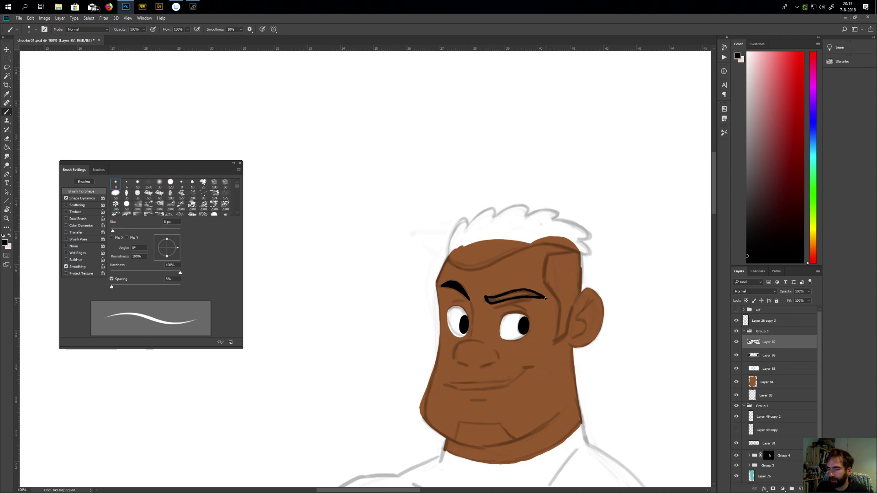
drag(487, 299, 533, 294)
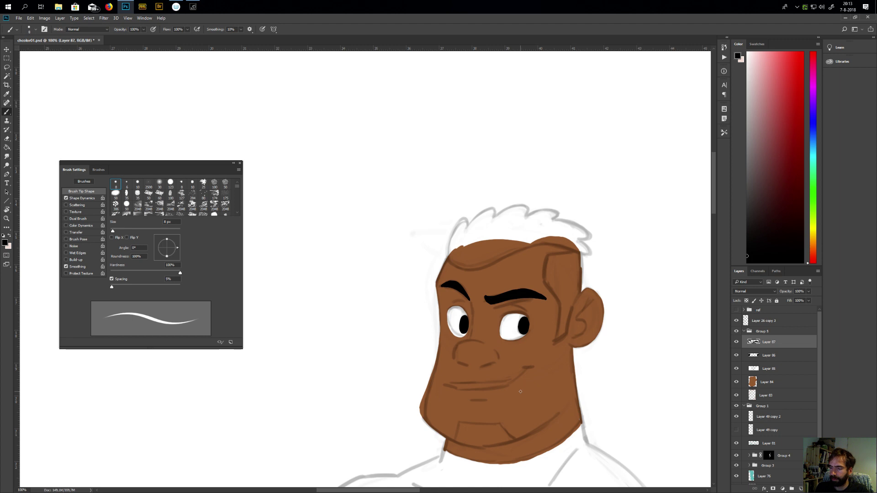
On a new layer, paint the smiling mouth as a solid shape in dark purple-magenta, following the sketched lip line
drag(532, 392, 513, 360)
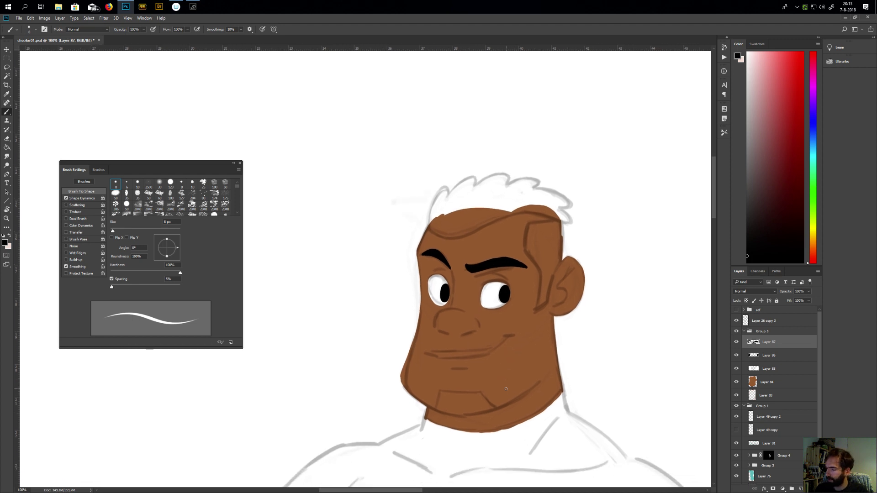
click(800, 487)
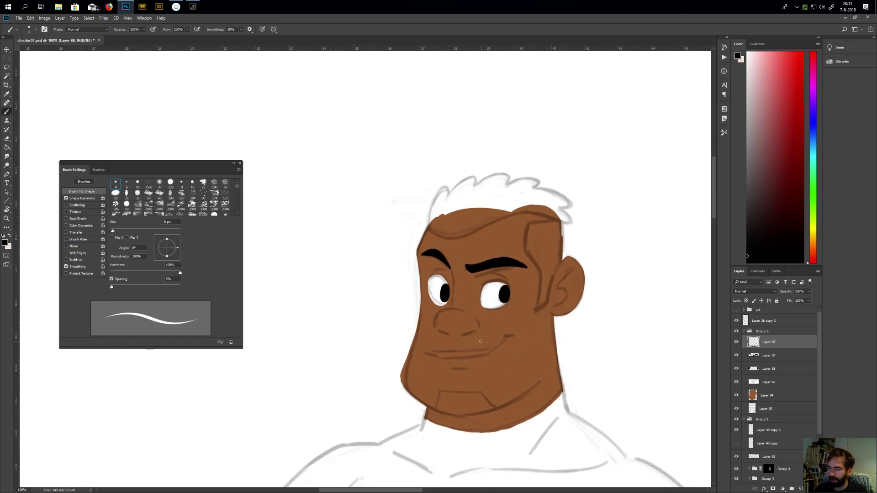
alt+click(471, 352)
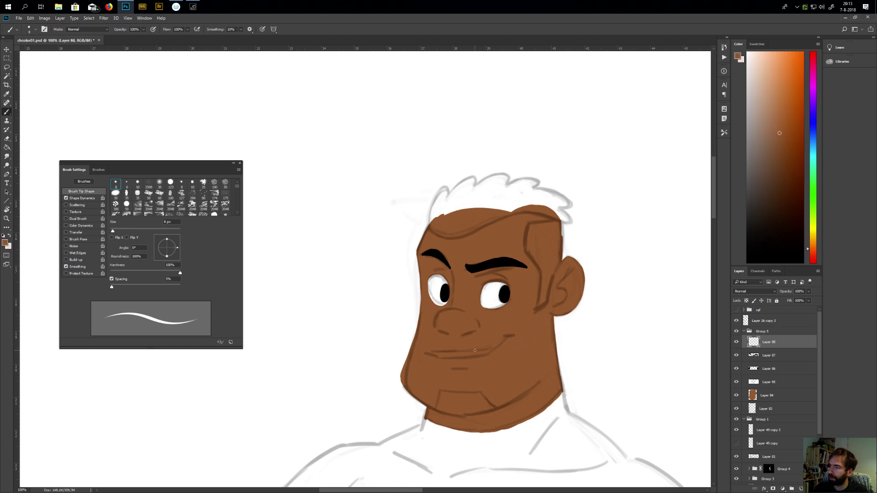
click(815, 65)
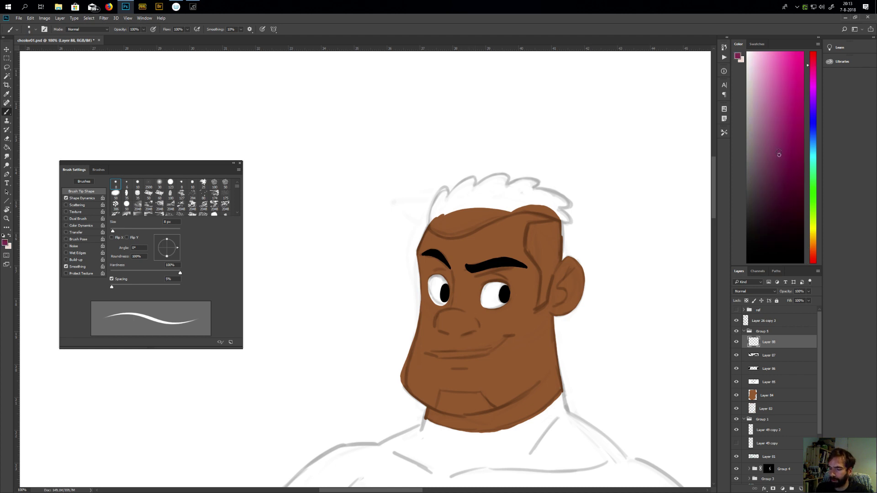
mouse_move(425, 352)
mouse_down()
mouse_move(485, 354)
mouse_move(505, 339)
mouse_up()
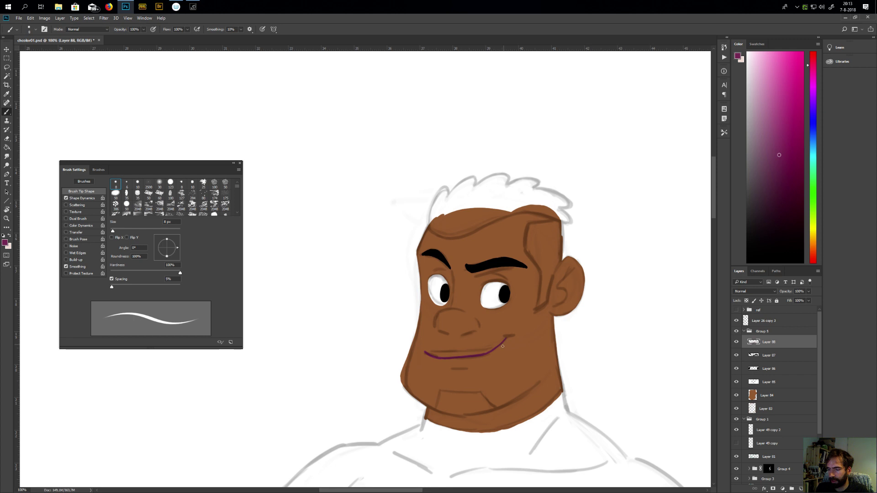
drag(427, 353, 496, 346)
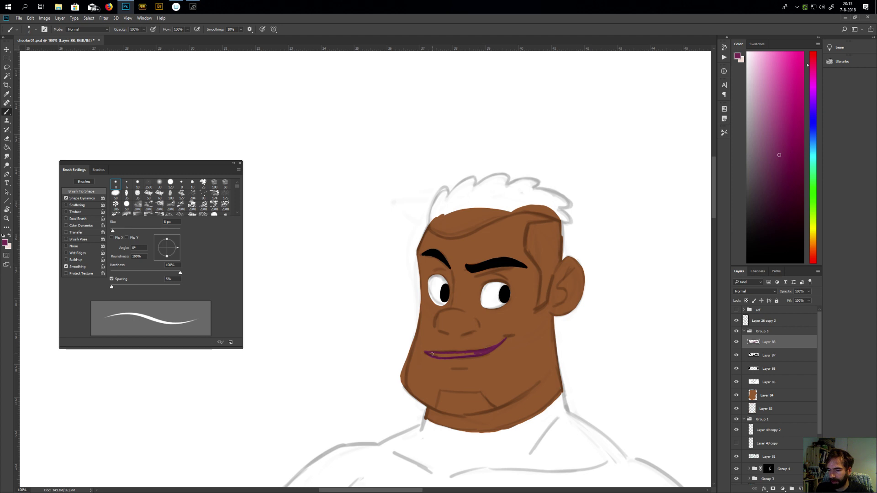
drag(436, 356, 476, 354)
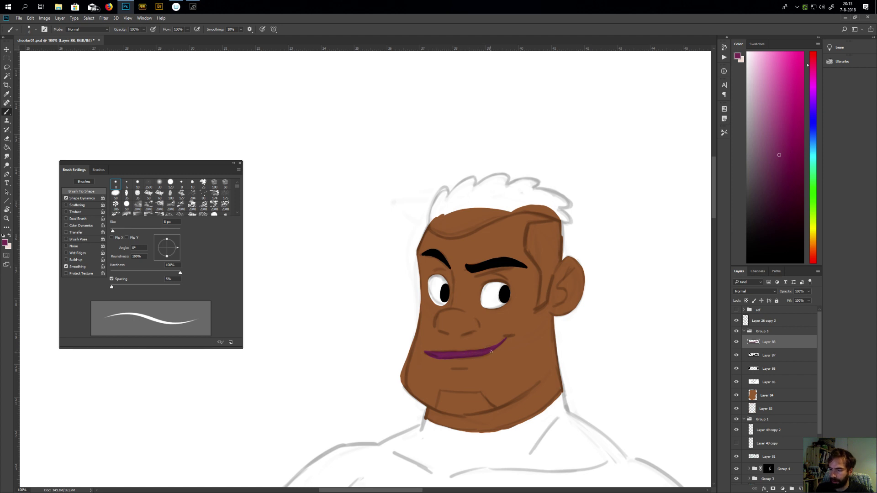
drag(487, 350, 507, 338)
Create a new layer and outline the sideburn in front of the ear with a dark brown
drag(492, 453, 478, 385)
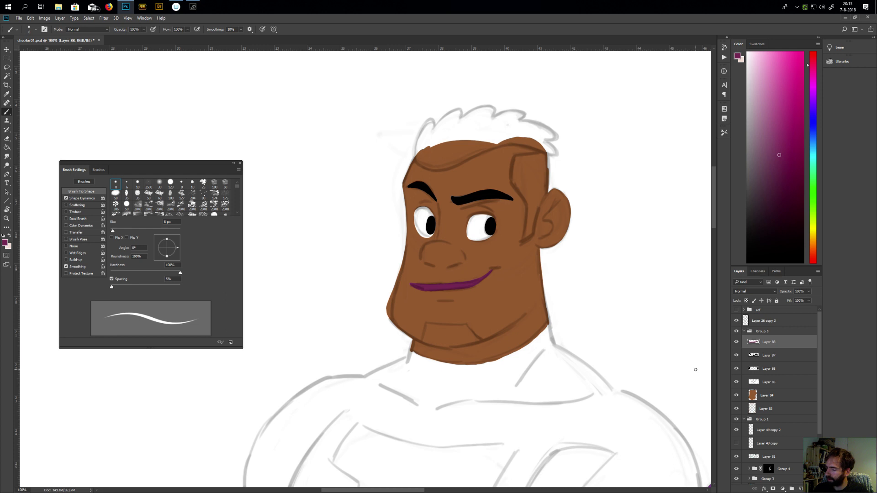
click(800, 489)
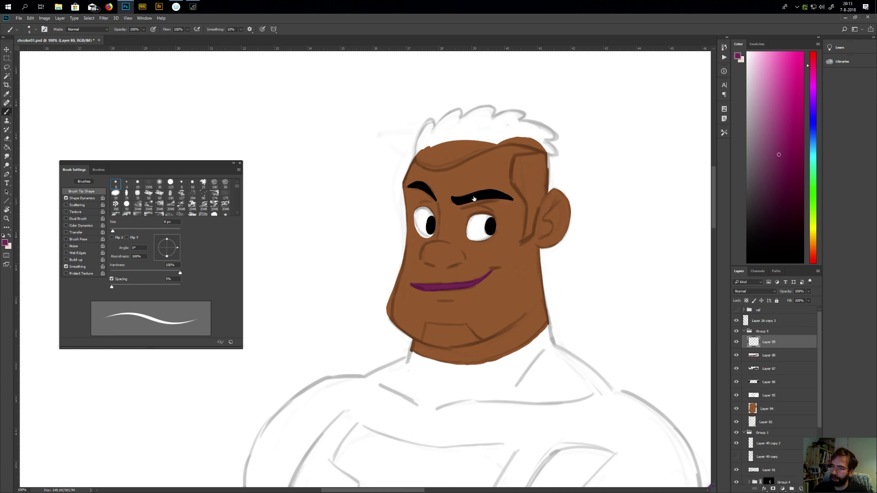
drag(495, 249, 497, 297)
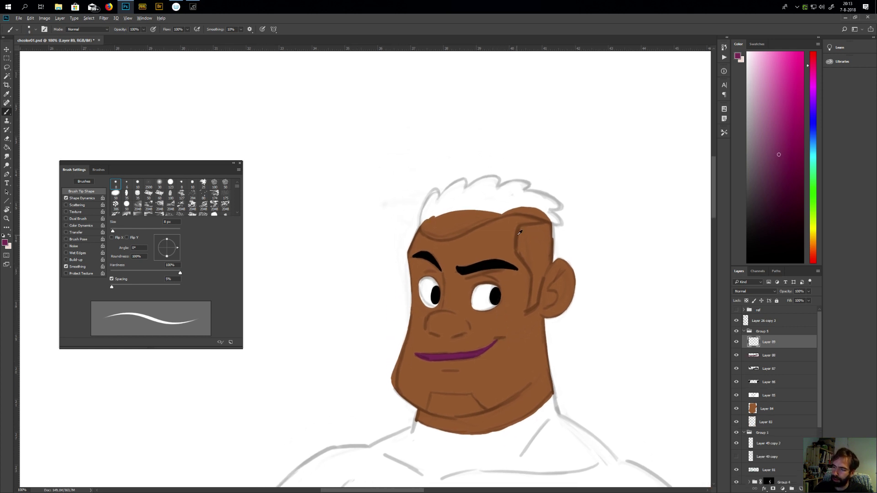
alt+click(519, 233)
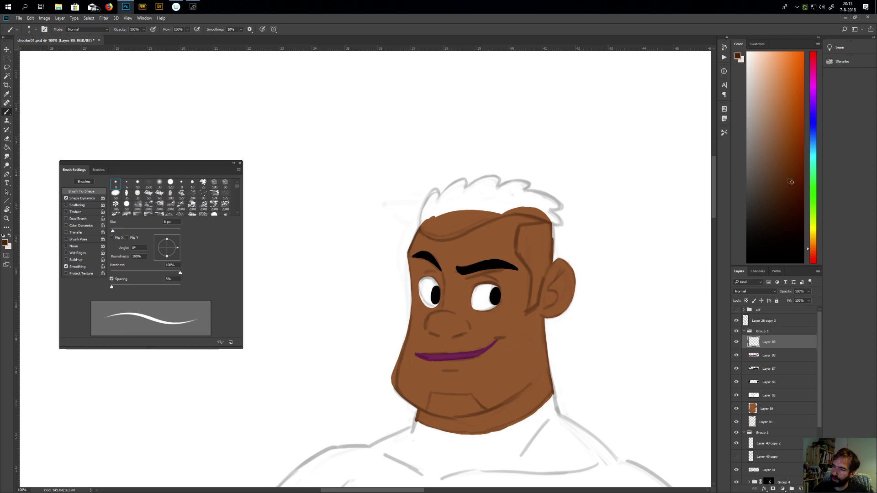
mouse_move(518, 224)
mouse_down()
mouse_move(531, 279)
mouse_move(525, 309)
mouse_move(534, 301)
mouse_move(526, 313)
mouse_move(541, 285)
mouse_move(537, 306)
mouse_move(552, 263)
mouse_up()
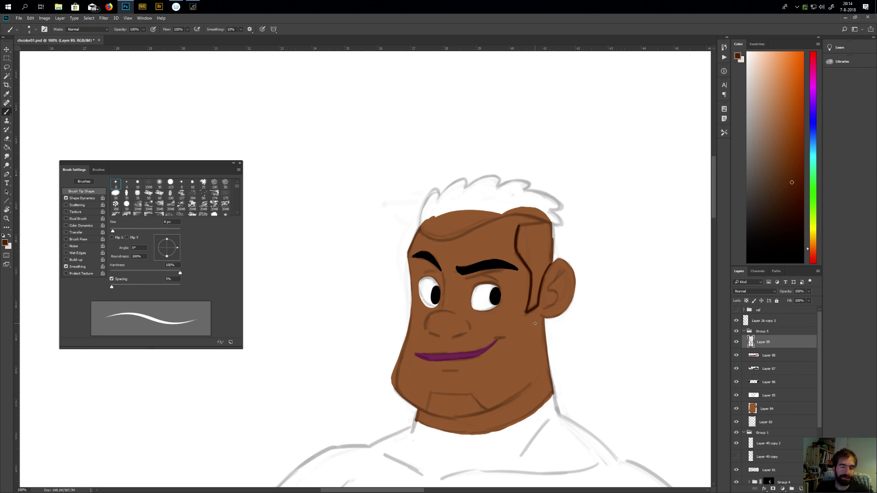
drag(528, 337, 529, 368)
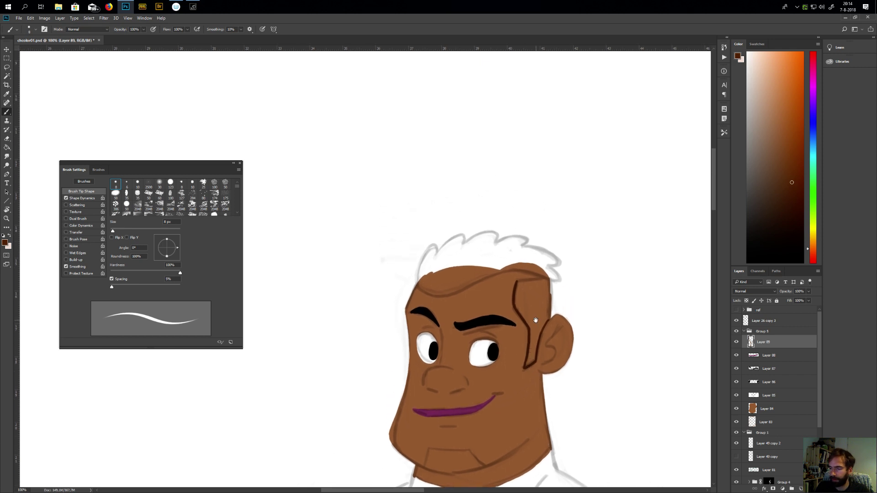
mouse_move(514, 282)
mouse_down()
mouse_move(544, 278)
mouse_move(521, 276)
mouse_move(514, 299)
mouse_up()
Outline the hairline and spiky top of the hair in dark brown, and fill both the hair and the sideburn with it
drag(547, 340, 558, 361)
mouse_move(428, 301)
mouse_down()
mouse_move(459, 315)
mouse_move(517, 293)
mouse_move(557, 300)
mouse_up()
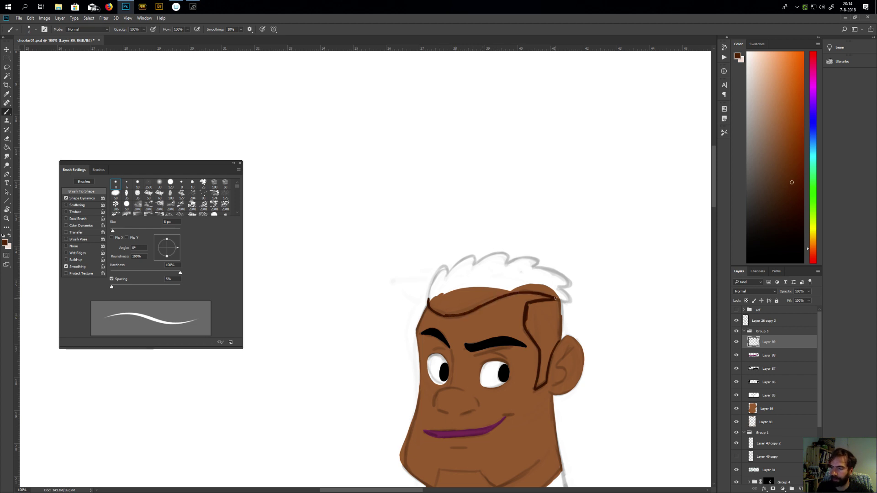
mouse_move(427, 301)
mouse_down()
mouse_move(441, 268)
mouse_move(435, 278)
mouse_move(473, 256)
mouse_move(504, 254)
mouse_move(504, 266)
mouse_move(540, 260)
mouse_move(452, 315)
mouse_move(446, 222)
mouse_move(471, 240)
mouse_move(467, 249)
mouse_move(461, 243)
mouse_move(469, 257)
mouse_move(453, 252)
mouse_move(461, 279)
mouse_up()
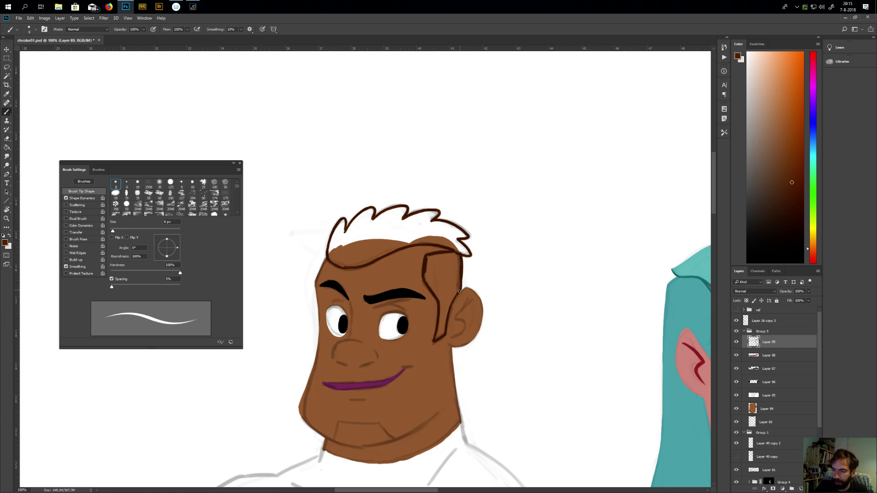
scroll(519, 372, left, 3)
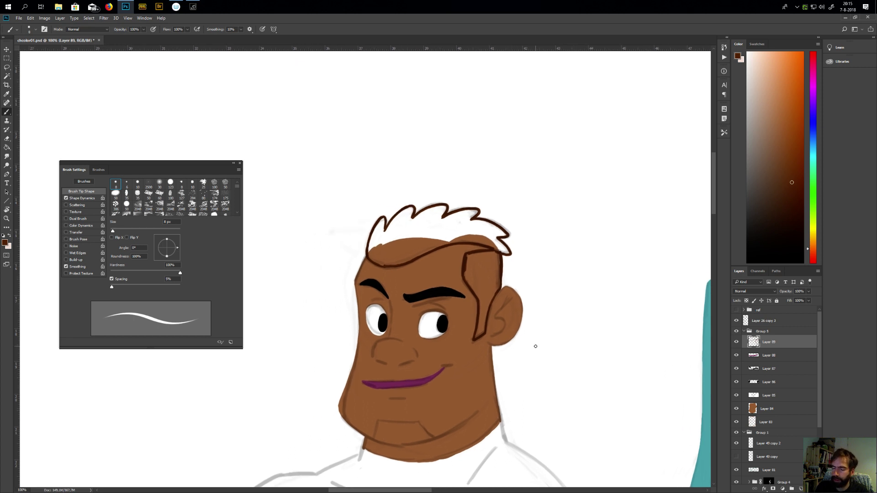
key(g)
click(477, 262)
click(477, 226)
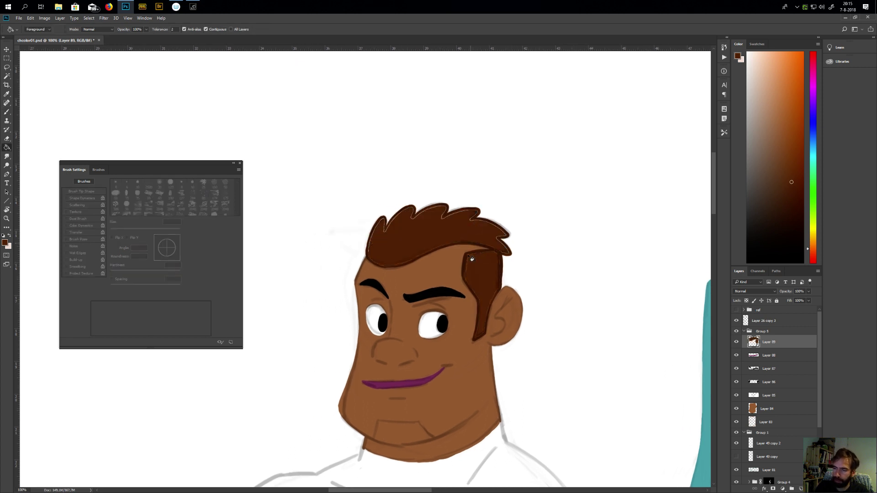
Brush over the thin unfilled gaps between outline and fill in the hair and sideburn with the same dark brown
key(b)
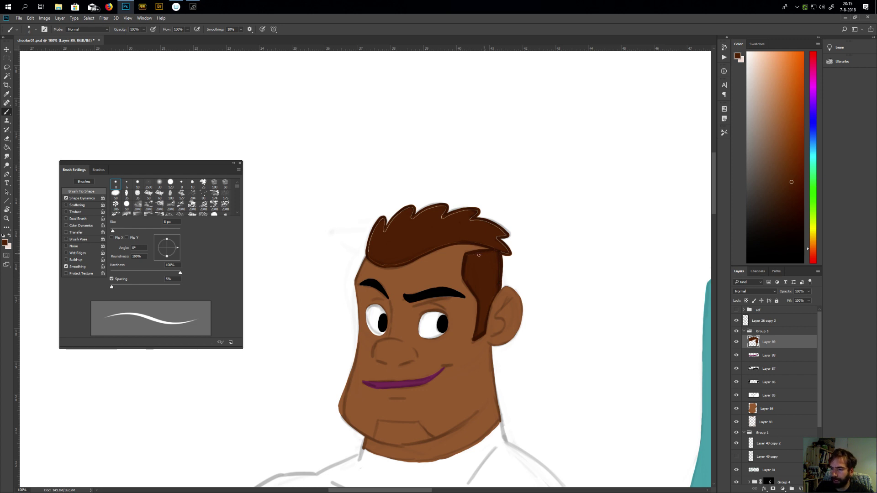
drag(486, 275, 507, 316)
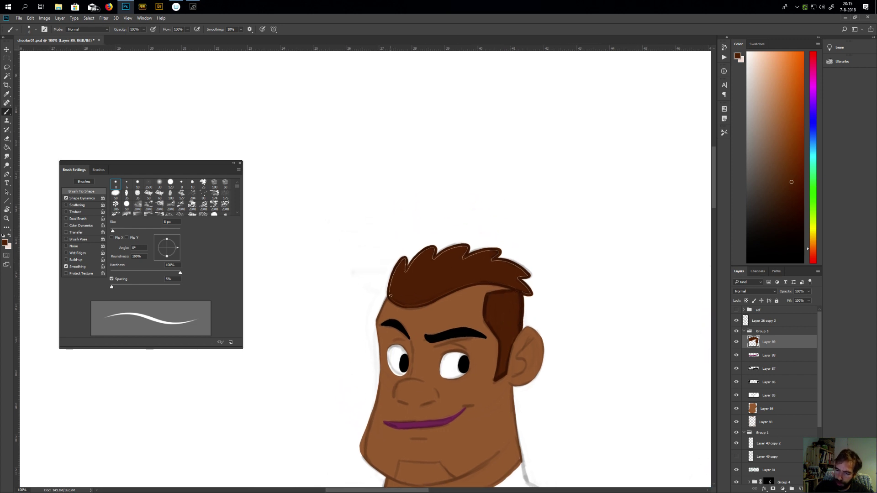
mouse_move(392, 278)
mouse_down()
mouse_move(398, 266)
mouse_move(405, 273)
mouse_up()
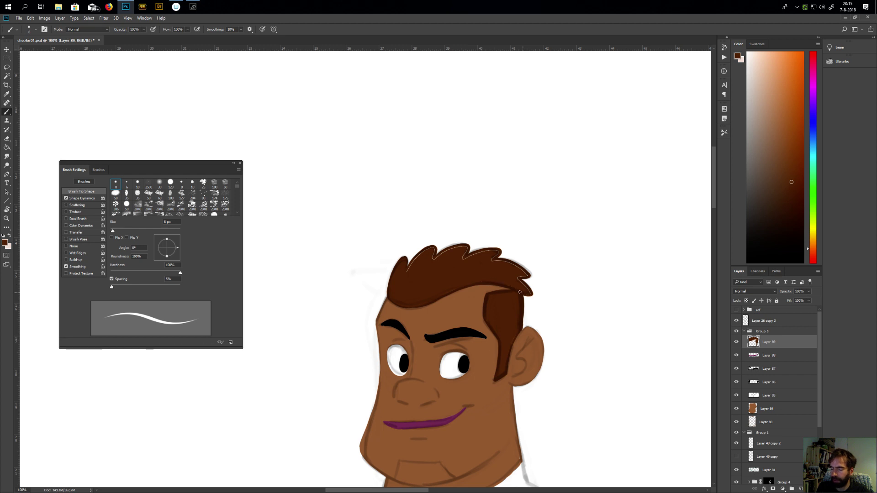
mouse_move(408, 272)
mouse_down()
mouse_move(417, 258)
mouse_move(450, 250)
mouse_move(463, 260)
mouse_up()
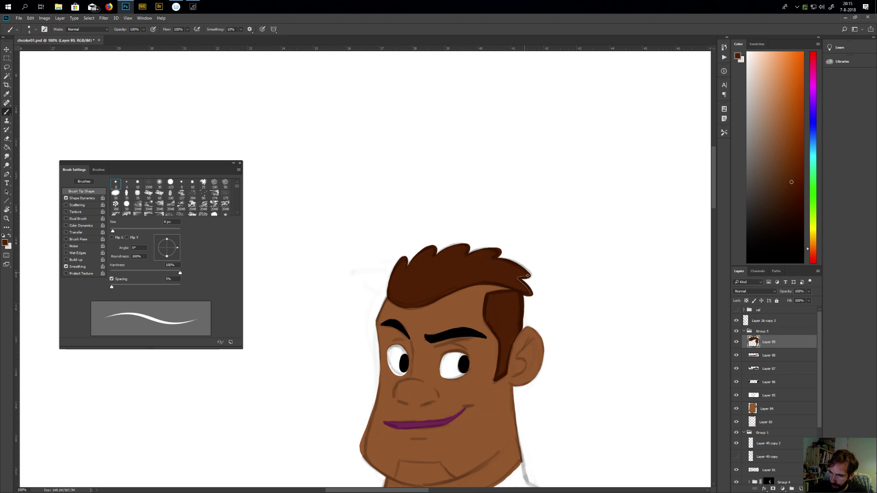
drag(518, 279, 526, 290)
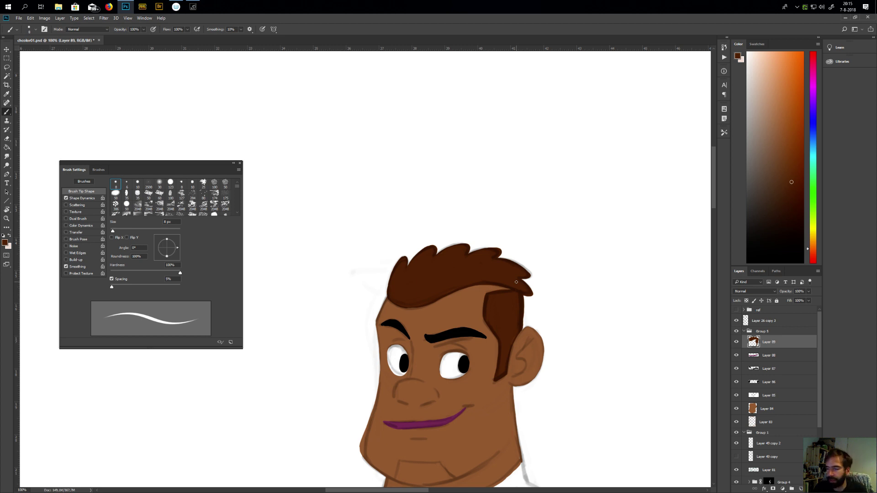
Add a new layer above the hair and choose a dark purple as the painting colour for the suit
scroll(515, 342, down, 5)
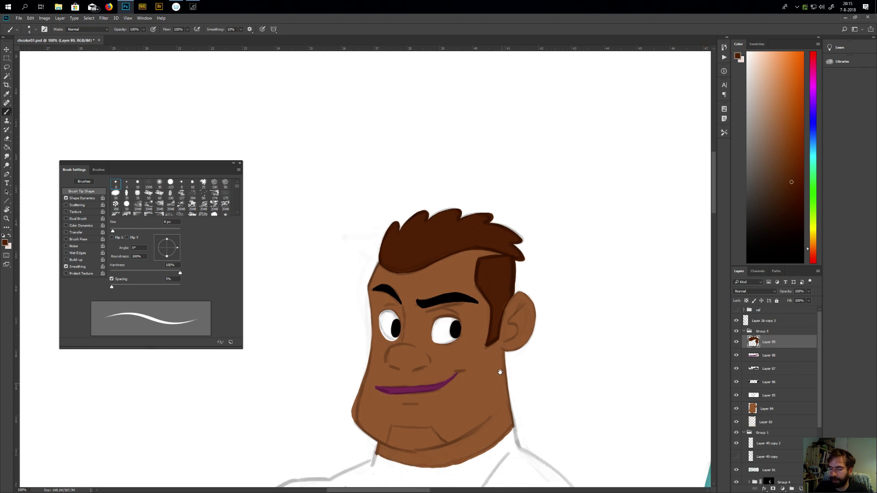
drag(512, 356, 512, 353)
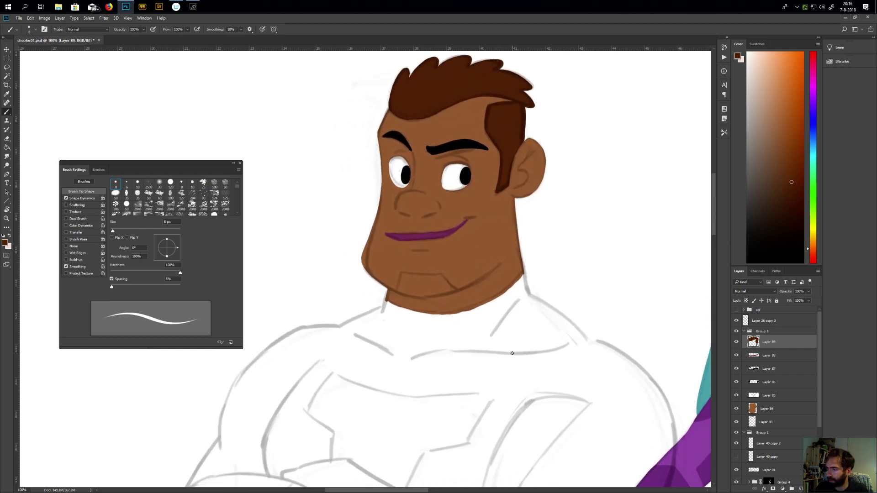
click(801, 489)
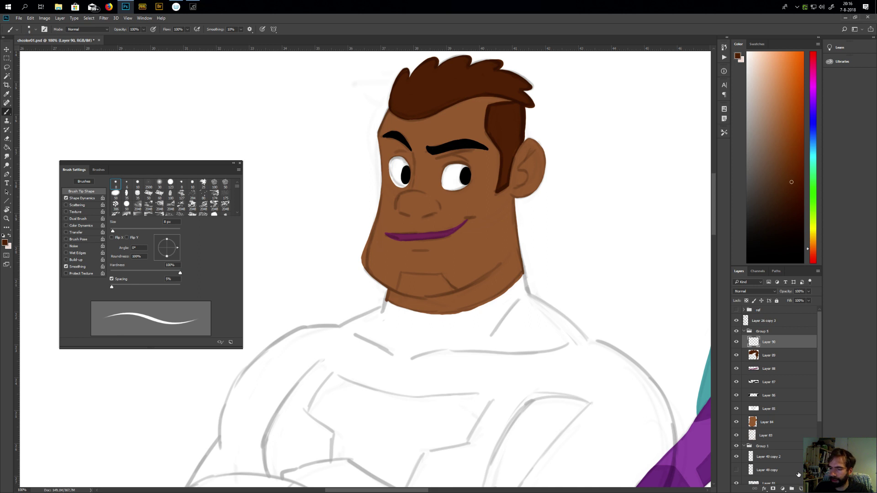
drag(458, 318, 507, 345)
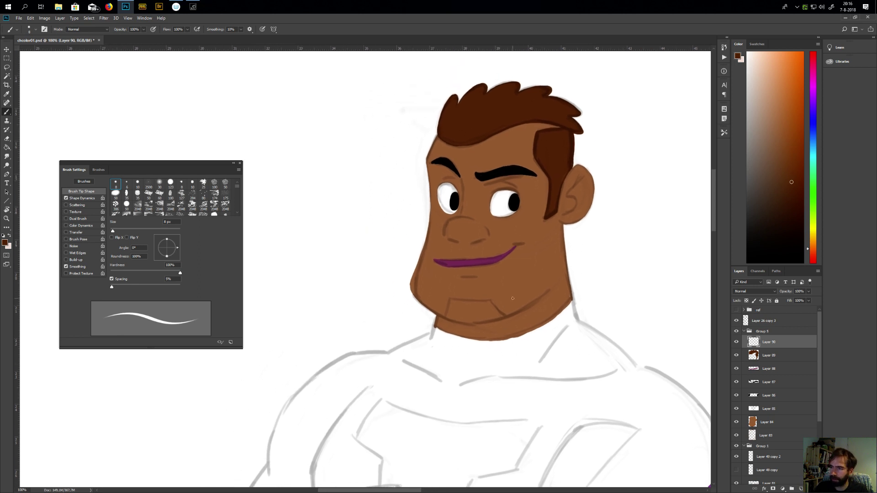
alt+click(537, 138)
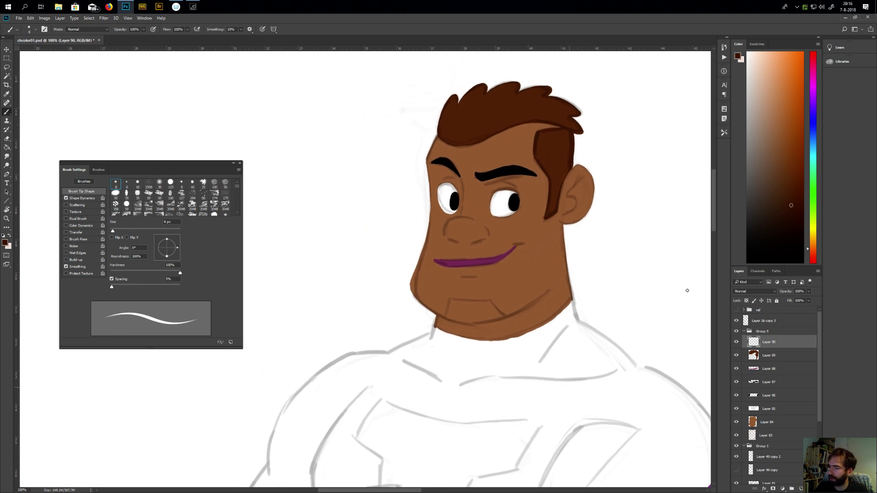
drag(786, 205, 795, 172)
click(814, 92)
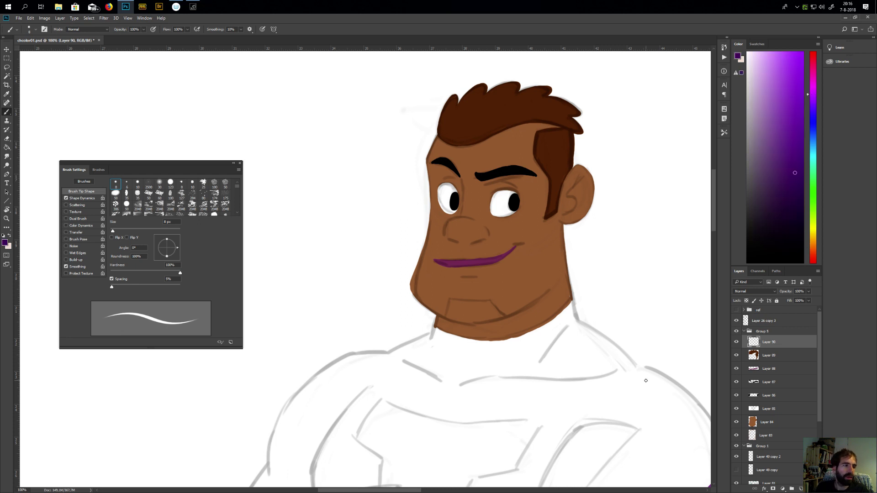
Outline the suit's neckline under the chin, both shoulder slopes and the man's rounded right shoulder in dark purple
drag(538, 386, 476, 340)
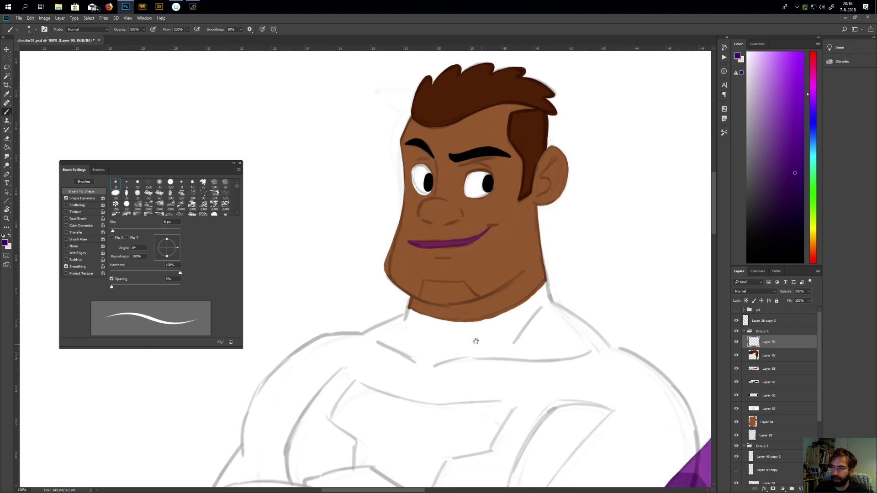
mouse_move(372, 282)
mouse_down()
mouse_move(447, 295)
mouse_move(432, 299)
mouse_move(493, 271)
mouse_move(477, 282)
mouse_move(509, 250)
mouse_move(514, 277)
mouse_up()
mouse_move(457, 313)
mouse_down()
mouse_move(520, 293)
mouse_move(503, 274)
mouse_move(457, 297)
mouse_up()
drag(540, 358, 357, 356)
drag(465, 258, 535, 313)
drag(404, 351, 627, 372)
mouse_move(500, 315)
mouse_down()
mouse_move(477, 314)
mouse_move(516, 322)
mouse_move(545, 278)
mouse_move(490, 330)
mouse_move(479, 402)
mouse_up()
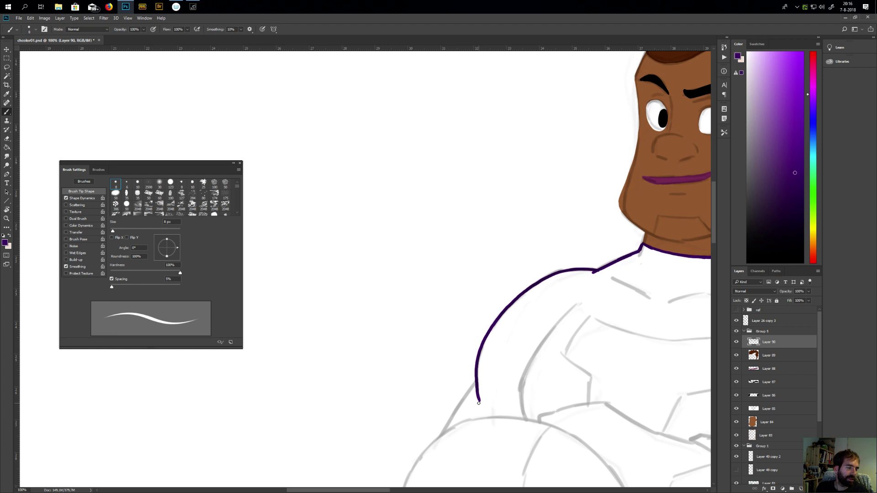
Outline the outer edge of the man's folded right arm, from the upper arm around the elbow and under the forearm
mouse_move(495, 410)
mouse_down()
mouse_move(484, 324)
mouse_move(452, 310)
mouse_move(420, 371)
mouse_up()
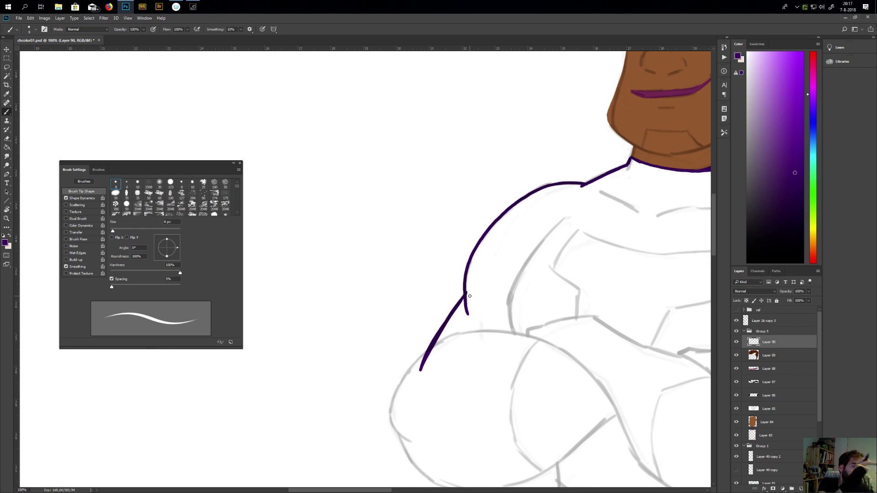
scroll(461, 307, down, 5)
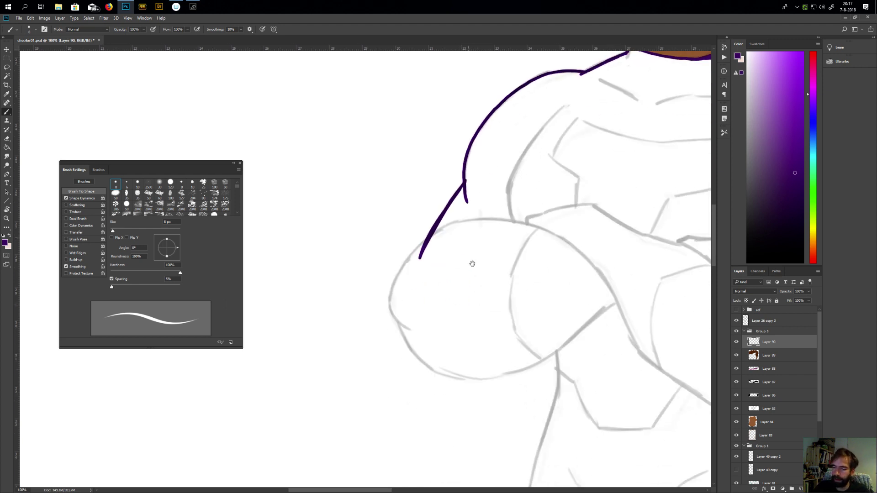
mouse_move(426, 219)
mouse_down()
mouse_move(390, 283)
mouse_move(400, 305)
mouse_move(394, 264)
mouse_move(402, 306)
mouse_move(436, 331)
mouse_move(382, 305)
mouse_up()
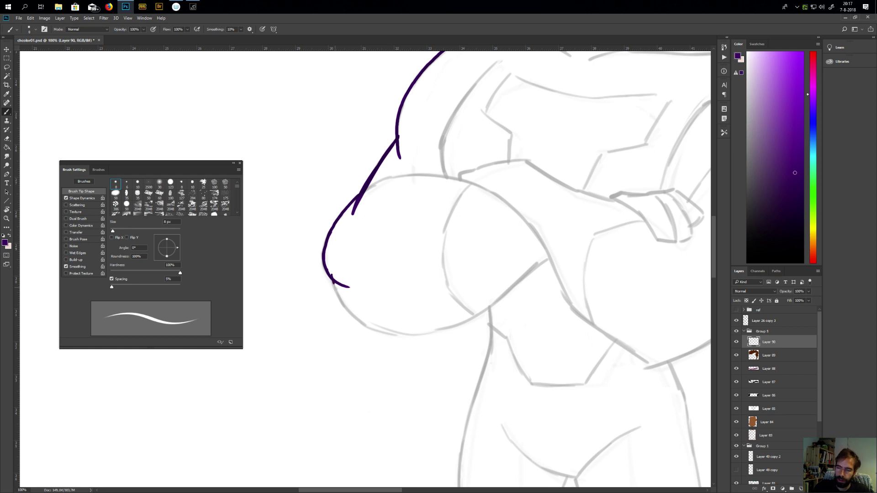
mouse_move(332, 280)
mouse_down()
mouse_move(374, 329)
mouse_move(429, 336)
mouse_move(475, 318)
mouse_move(509, 285)
mouse_up()
mouse_move(561, 349)
mouse_down()
mouse_move(417, 417)
mouse_move(458, 394)
mouse_move(402, 393)
mouse_move(388, 380)
mouse_up()
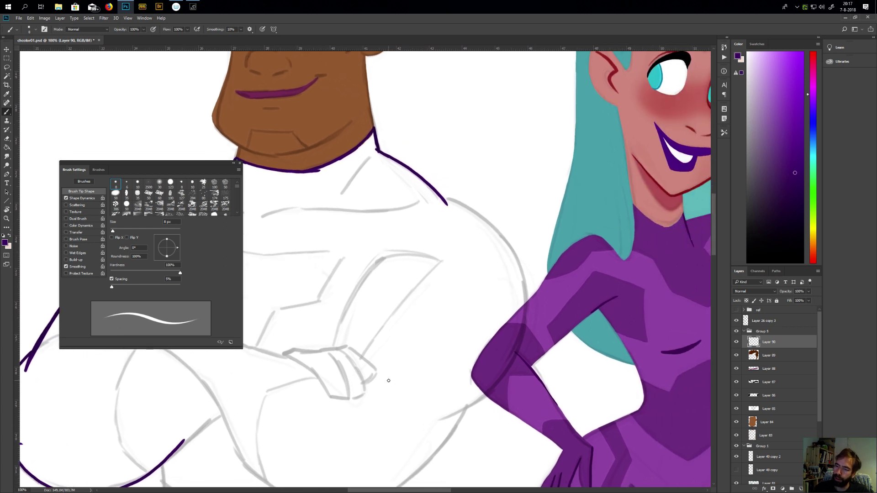
Outline the man's left shoulder and the outer edge of his folded left arm down to the waist
mouse_move(445, 204)
mouse_down()
mouse_move(499, 234)
mouse_move(520, 267)
mouse_move(526, 322)
mouse_move(635, 196)
mouse_up()
drag(649, 169, 644, 191)
key(ctrl+z)
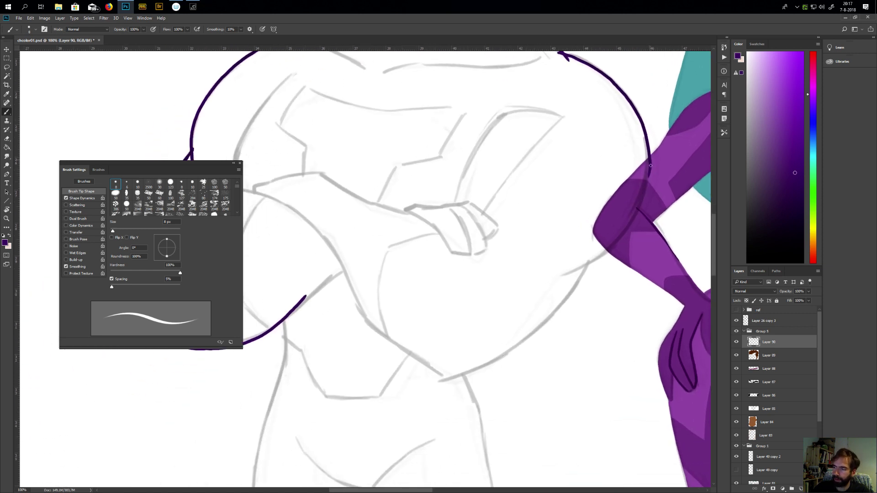
mouse_move(643, 199)
mouse_down()
mouse_move(621, 238)
mouse_move(572, 270)
mouse_up()
drag(550, 335, 613, 313)
mouse_move(677, 260)
mouse_down()
mouse_move(631, 317)
mouse_move(547, 369)
mouse_up()
drag(492, 440, 535, 253)
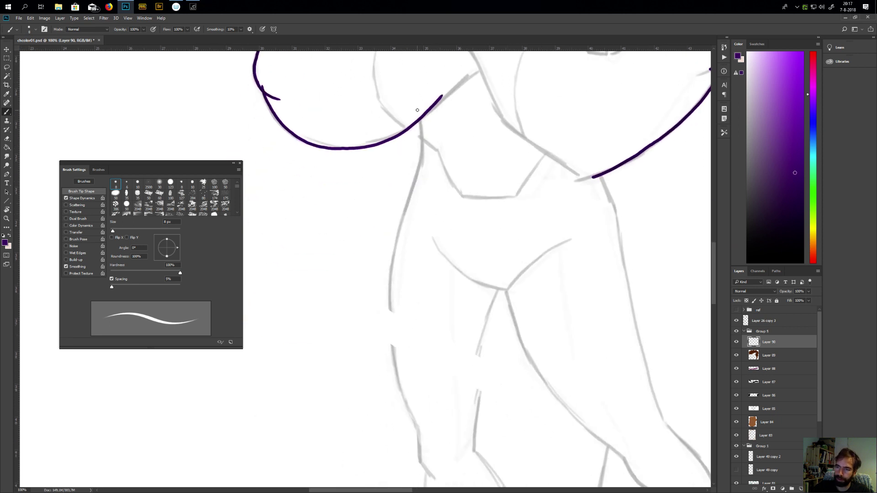
Outline the outer side of the man's right leg from the waist past the knee to the ankle
mouse_move(420, 124)
mouse_down()
mouse_move(390, 271)
mouse_move(388, 338)
mouse_move(412, 305)
mouse_move(422, 246)
mouse_move(411, 224)
mouse_move(440, 300)
mouse_up()
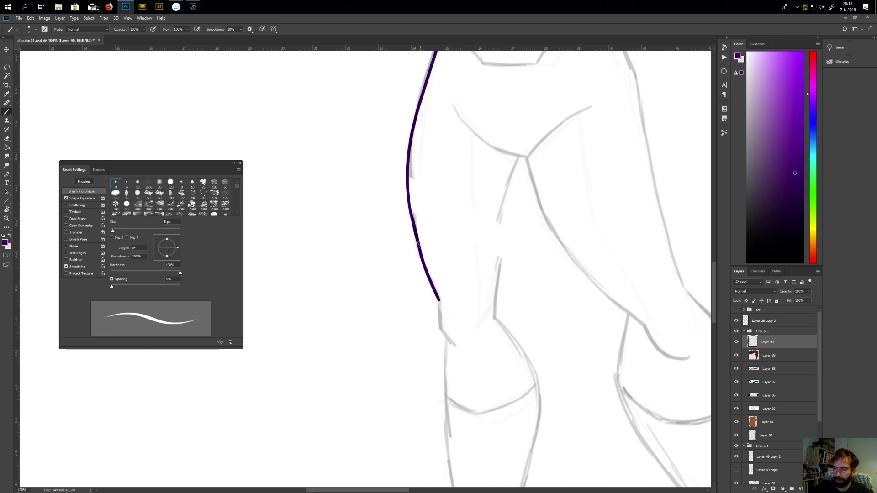
drag(439, 300, 439, 320)
mouse_move(458, 348)
mouse_down()
mouse_move(458, 143)
mouse_move(440, 125)
mouse_move(452, 332)
mouse_up()
key(ctrl+z)
drag(442, 114, 441, 197)
mouse_move(439, 119)
mouse_down()
mouse_move(439, 202)
mouse_move(458, 343)
mouse_up()
drag(441, 387, 480, 395)
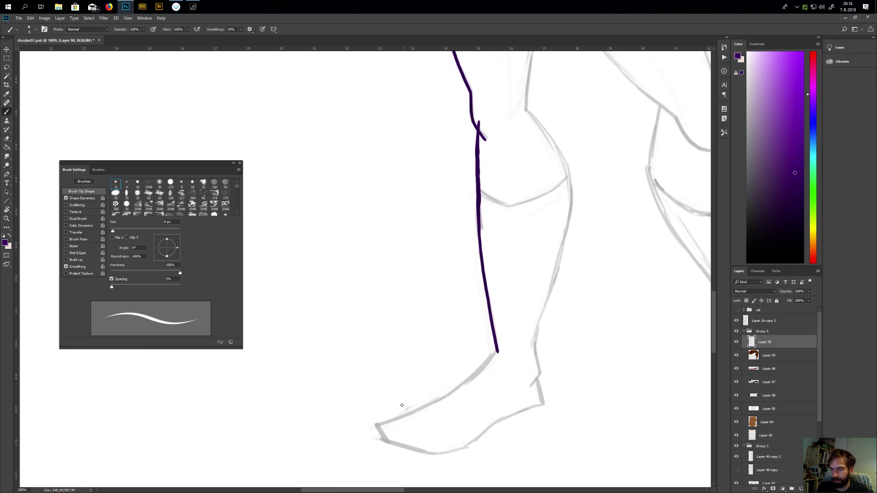
Outline the man's right foot along the instep, toe, sole and heel, following the sketch
drag(380, 429, 479, 371)
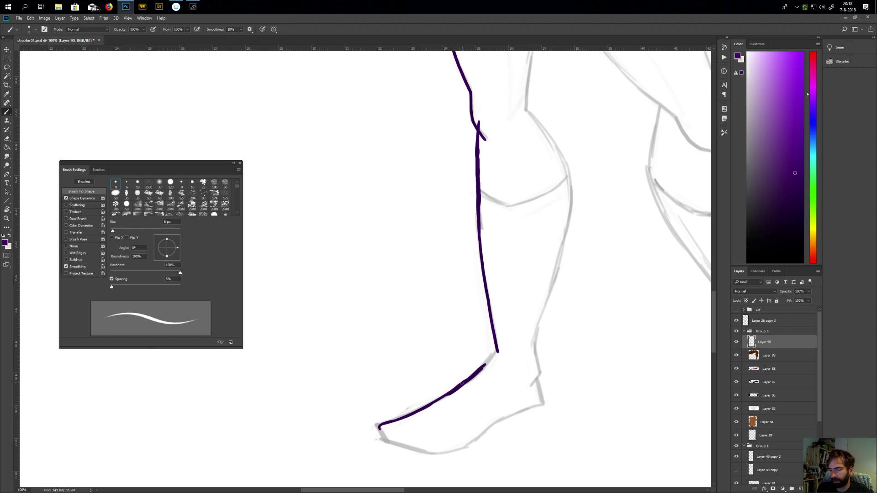
drag(476, 373, 498, 348)
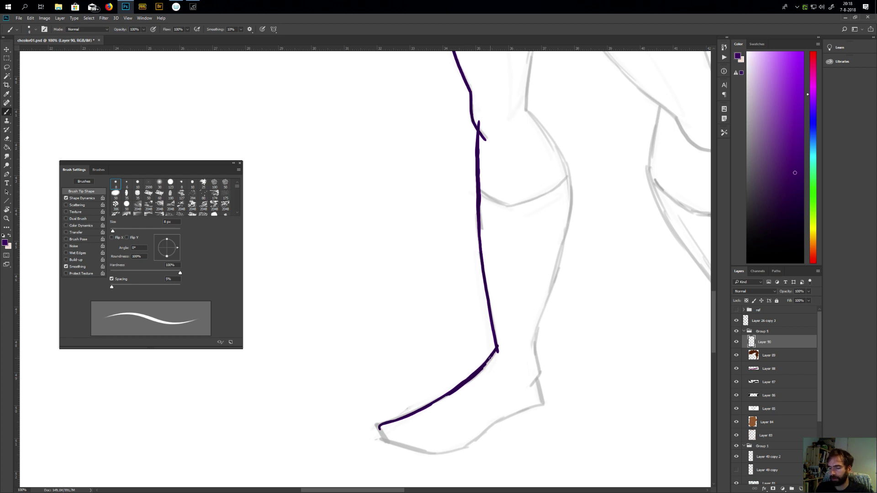
mouse_move(379, 427)
mouse_down()
mouse_move(409, 450)
mouse_move(445, 452)
mouse_up()
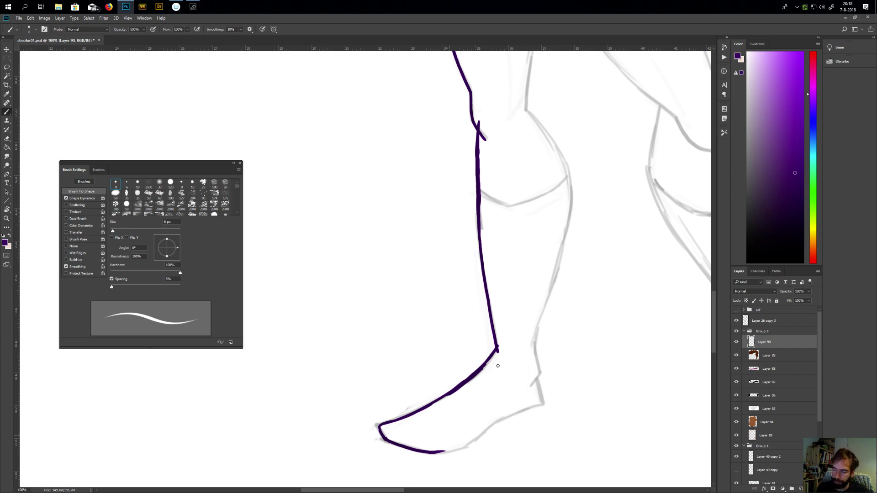
mouse_move(434, 453)
mouse_down()
mouse_move(544, 400)
mouse_move(513, 411)
mouse_move(488, 405)
mouse_move(481, 350)
mouse_up()
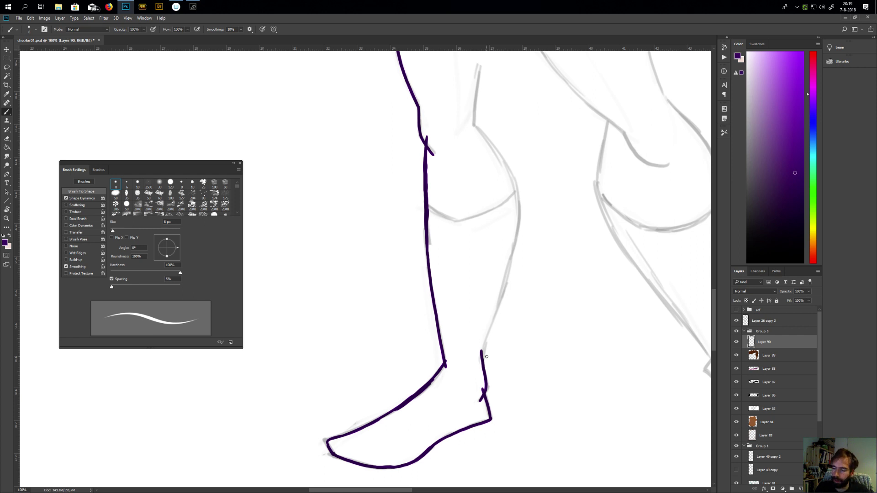
Outline the inner side of the man's right leg from the heel up the calf and thigh to the crotch
mouse_move(483, 351)
mouse_down()
mouse_move(519, 211)
mouse_move(515, 182)
mouse_up()
mouse_move(503, 147)
mouse_down()
mouse_move(484, 240)
mouse_move(494, 266)
mouse_move(455, 204)
mouse_up()
drag(485, 127, 421, 273)
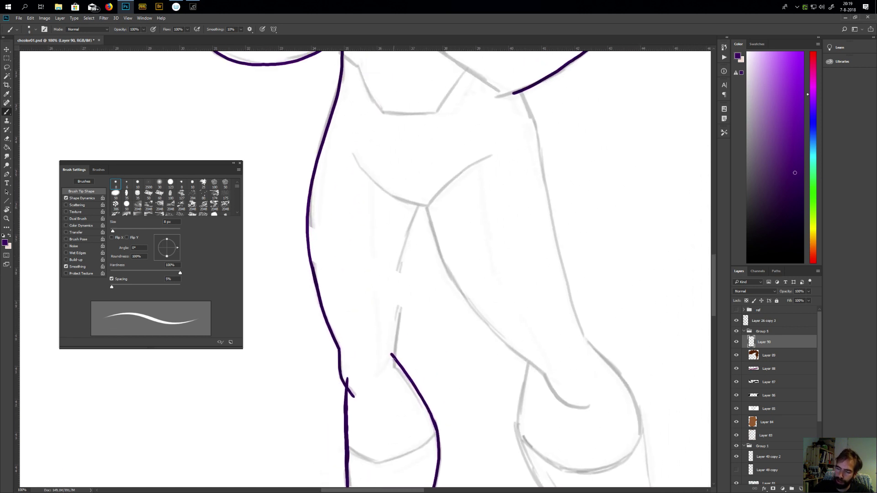
drag(394, 364, 396, 288)
key(ctrl+z)
drag(420, 201, 395, 348)
mouse_move(415, 203)
mouse_down()
mouse_move(399, 249)
mouse_move(415, 254)
mouse_move(395, 250)
mouse_up()
Outline the inner edge of the man's left thigh from the crotch to the knee and into the upper calf
mouse_move(434, 288)
mouse_down()
mouse_move(421, 176)
mouse_move(411, 142)
mouse_up()
mouse_move(387, 102)
mouse_down()
mouse_move(418, 188)
mouse_move(505, 274)
mouse_up()
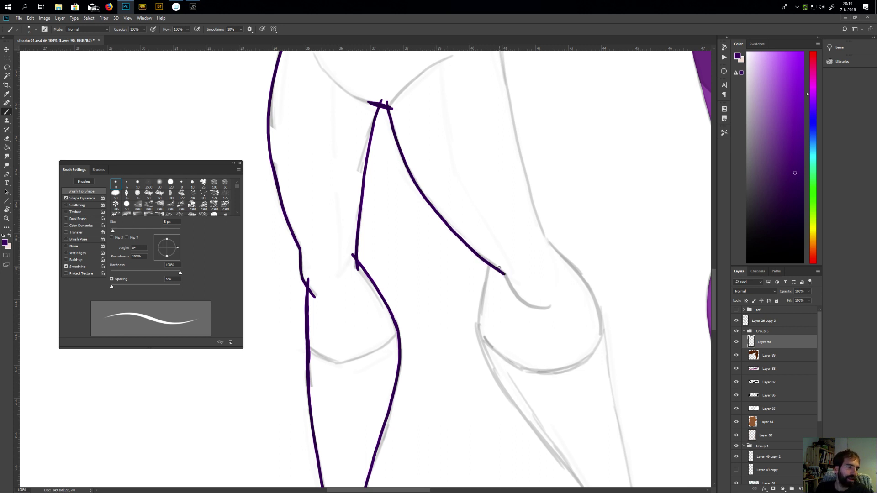
mouse_move(494, 256)
mouse_down()
mouse_move(476, 168)
mouse_move(470, 244)
mouse_move(478, 268)
mouse_up()
drag(521, 340, 430, 206)
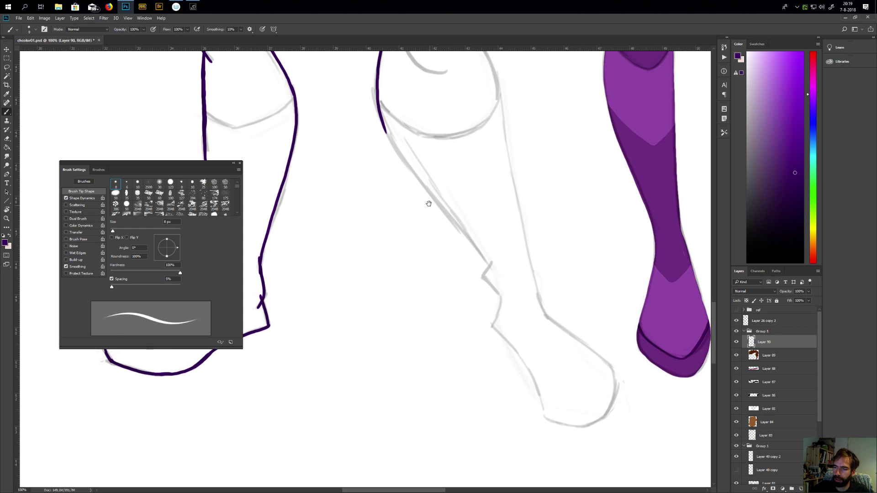
Outline the inner calf, heel and whole foot of the man's left leg in dark purple
mouse_move(385, 129)
mouse_down()
mouse_move(491, 267)
mouse_move(500, 303)
mouse_move(495, 326)
mouse_up()
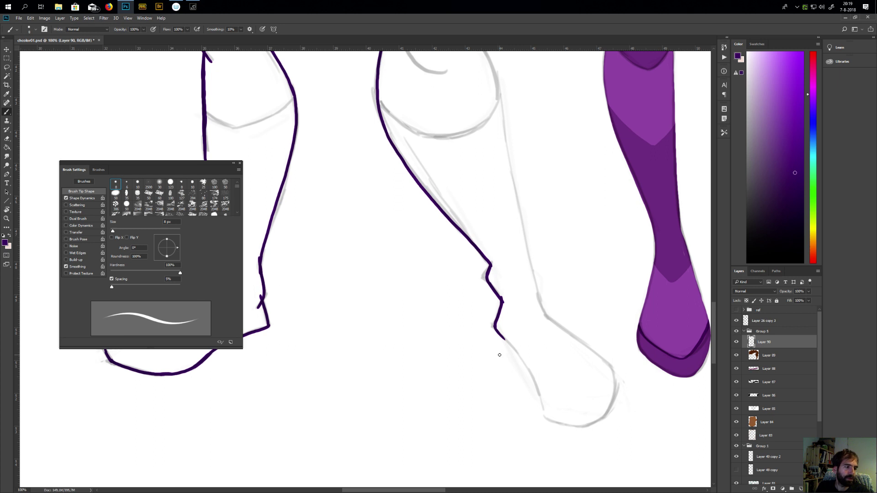
drag(498, 301, 421, 260)
mouse_move(427, 298)
mouse_down()
mouse_move(471, 379)
mouse_move(516, 384)
mouse_move(534, 364)
mouse_move(536, 328)
mouse_move(502, 369)
mouse_move(500, 344)
mouse_move(511, 367)
mouse_move(439, 311)
mouse_up()
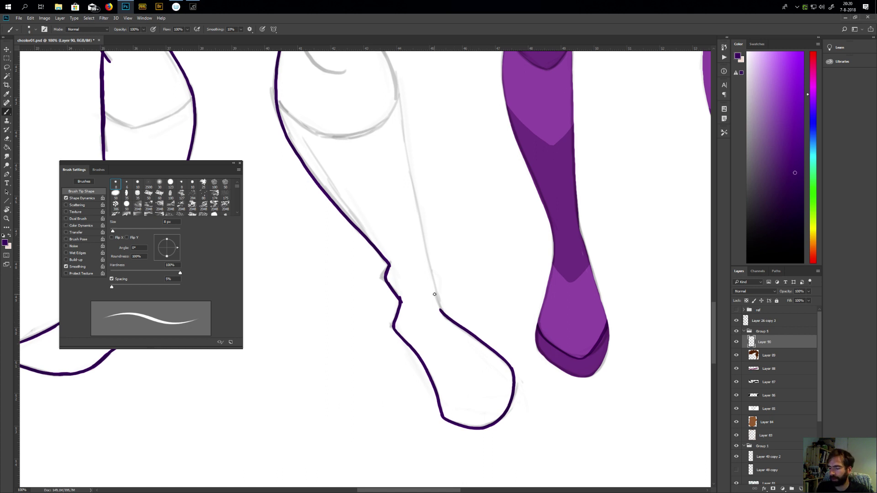
Outline the outer side of the man's left leg from ankle to waist, closing the suit's silhouette
drag(397, 141, 493, 349)
drag(435, 206, 498, 347)
mouse_move(460, 179)
mouse_down()
mouse_move(532, 442)
mouse_move(439, 199)
mouse_move(485, 292)
mouse_up()
key(e)
key(b)
mouse_move(481, 287)
mouse_down()
mouse_move(489, 179)
mouse_move(498, 200)
mouse_up()
key(ctrl+z)
mouse_move(488, 158)
mouse_down()
mouse_move(511, 294)
mouse_move(540, 389)
mouse_up()
drag(470, 265, 504, 482)
mouse_move(424, 62)
mouse_down()
mouse_move(447, 234)
mouse_move(484, 383)
mouse_up()
Fill the closed body outline of the suit with the dark purple
scroll(452, 308, down, 3)
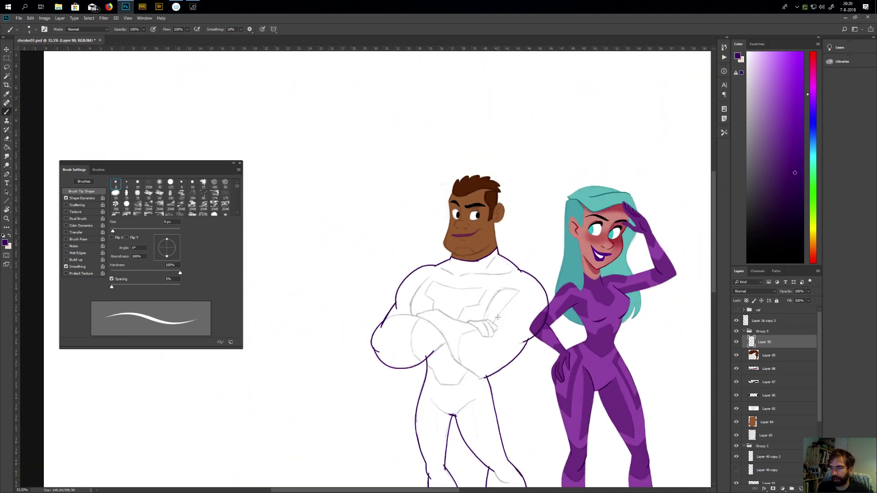
key(g)
click(475, 354)
Brush dark purple over the unfilled gaps between fill and outline around the foot of the man's right leg
scroll(466, 411, down, 3)
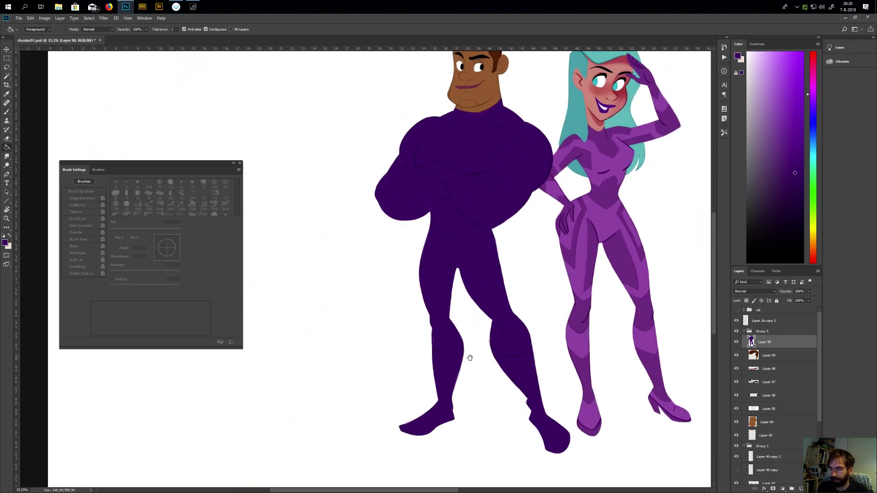
scroll(436, 419, up, 3)
key(b)
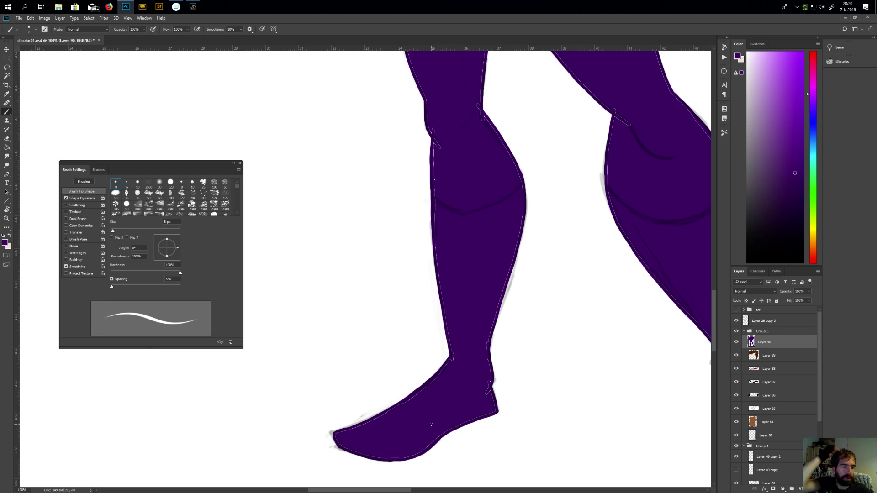
scroll(431, 424, left, 5)
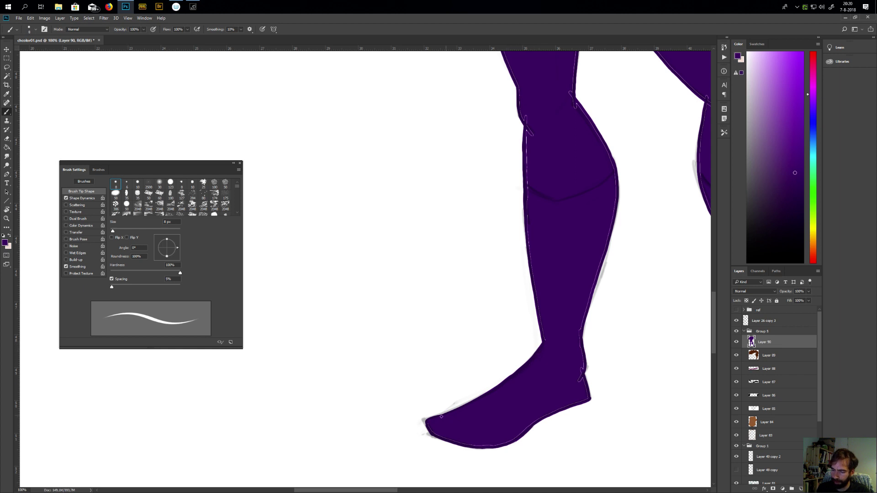
scroll(457, 421, right, 5)
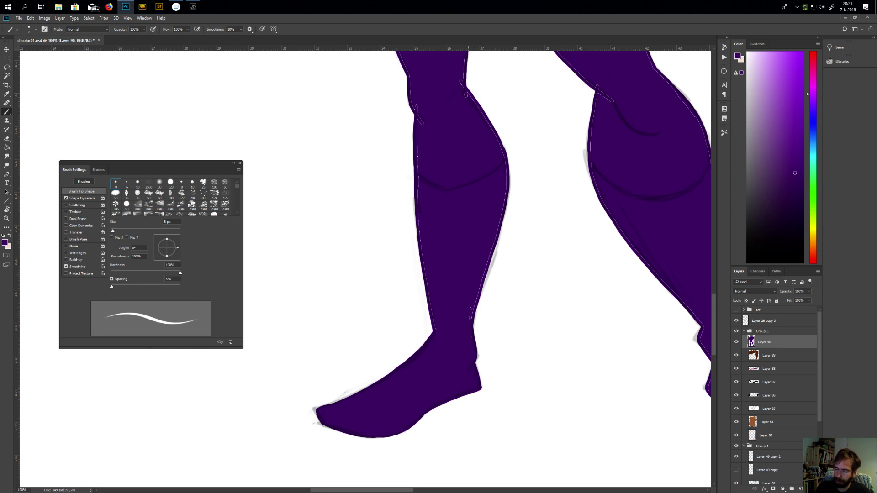
Paint over the light gaps along both sides of the calf and at the knee of the man's right leg
drag(461, 249, 441, 381)
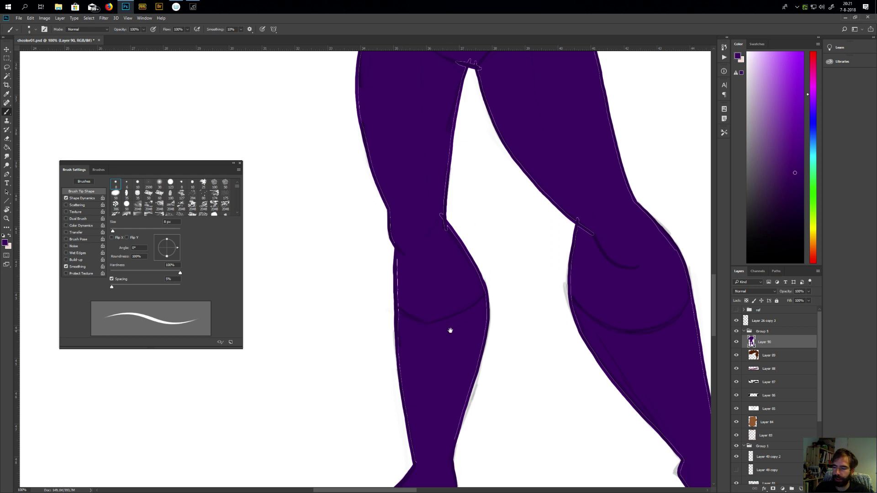
drag(450, 330, 464, 290)
drag(422, 205, 432, 360)
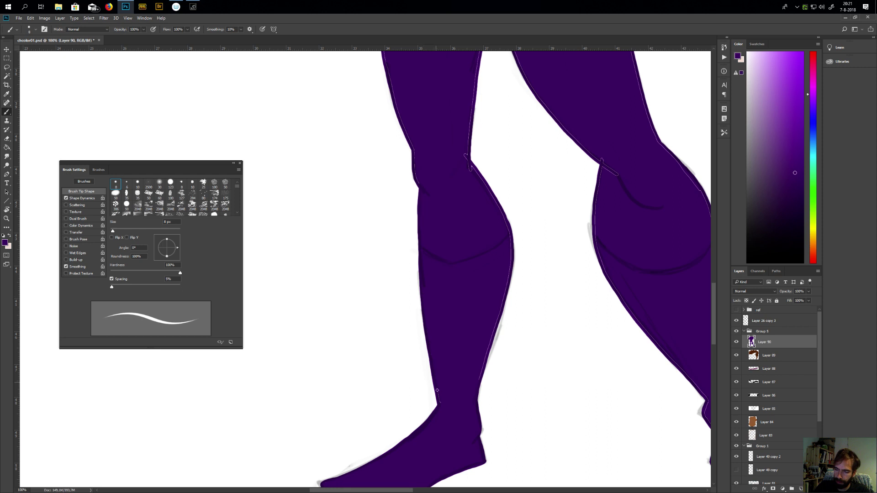
mouse_move(479, 374)
mouse_down()
mouse_move(512, 250)
mouse_move(508, 225)
mouse_move(489, 256)
mouse_move(493, 287)
mouse_up()
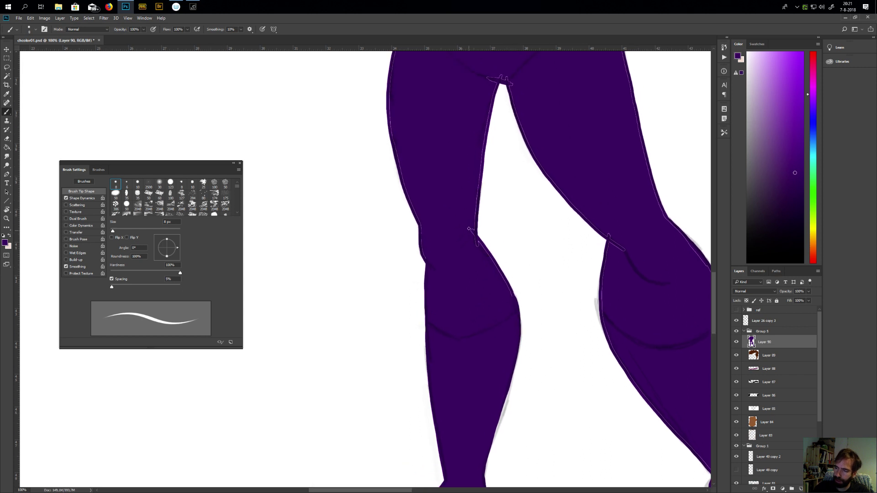
drag(483, 251, 505, 283)
Cover the gaps along the man's right outer thigh, hip and waist, up to the crease under the folded forearm
mouse_move(438, 235)
mouse_down()
mouse_move(456, 317)
mouse_move(437, 279)
mouse_move(425, 183)
mouse_up()
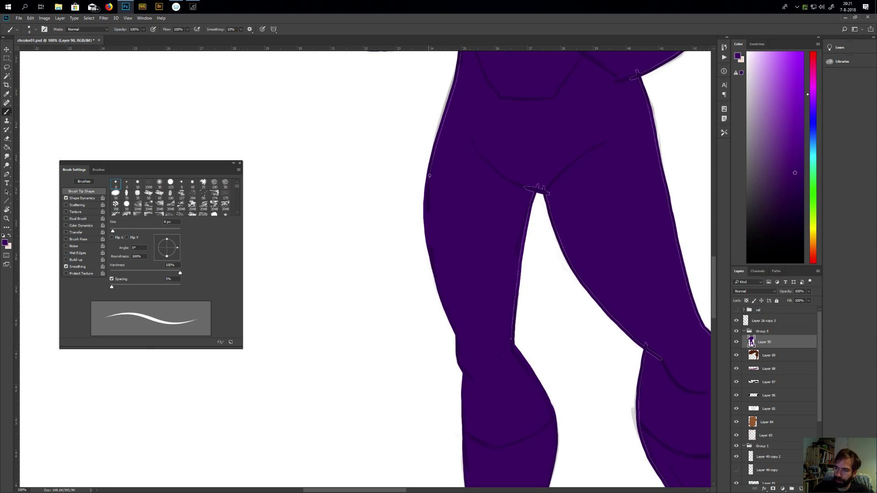
drag(454, 98, 418, 254)
mouse_move(396, 316)
mouse_down()
mouse_move(415, 252)
mouse_move(409, 277)
mouse_up()
drag(418, 238, 424, 205)
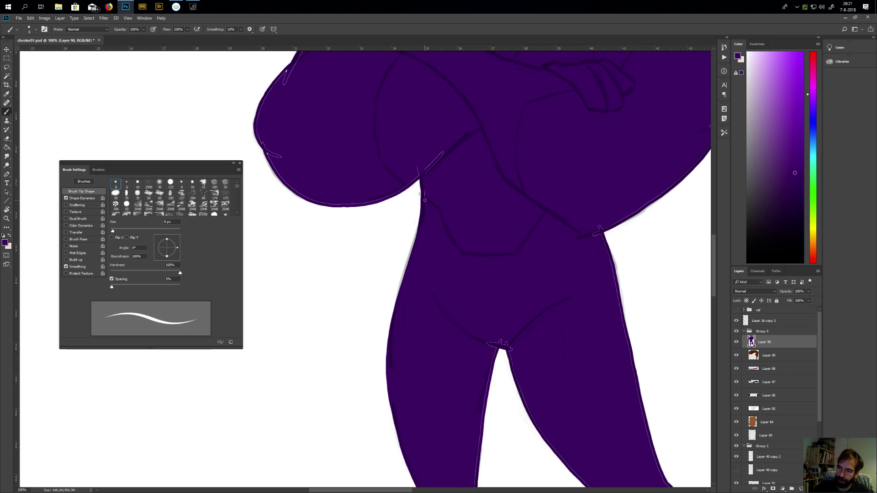
drag(423, 173, 445, 151)
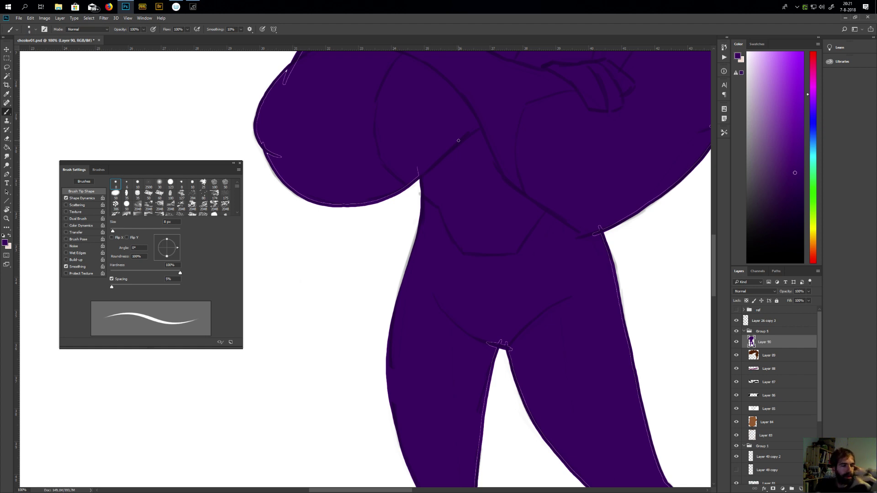
Paint over the fill gaps around the man's right elbow, upper arm and shoulder
drag(420, 159, 563, 338)
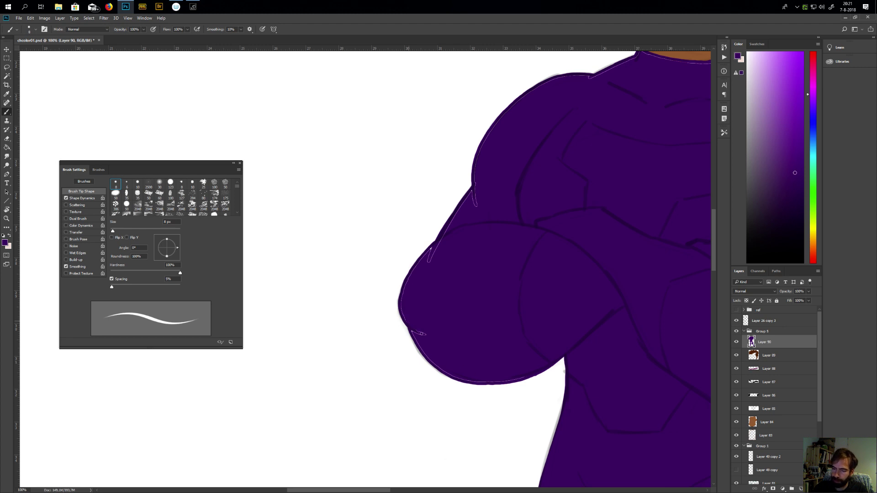
mouse_move(428, 338)
mouse_down()
mouse_move(413, 332)
mouse_move(448, 374)
mouse_move(484, 383)
mouse_move(523, 379)
mouse_up()
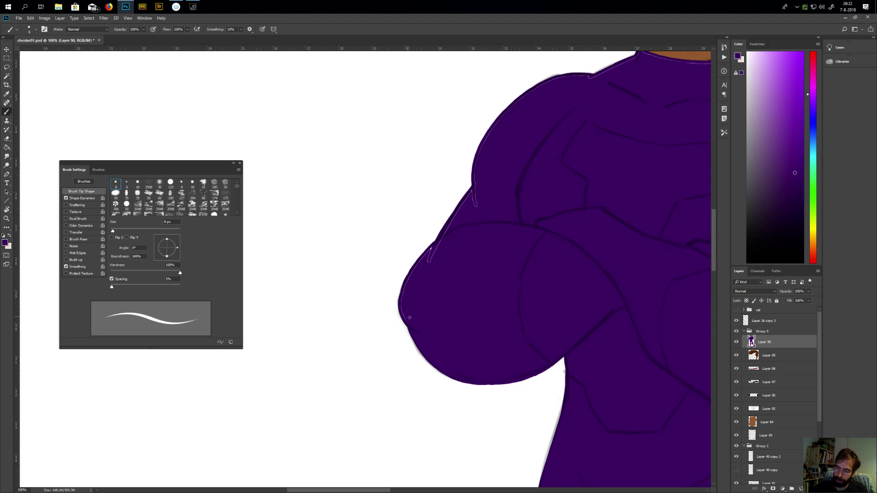
mouse_move(404, 316)
mouse_down()
mouse_move(431, 248)
mouse_move(416, 266)
mouse_move(414, 274)
mouse_move(476, 185)
mouse_move(477, 205)
mouse_up()
drag(498, 176, 442, 342)
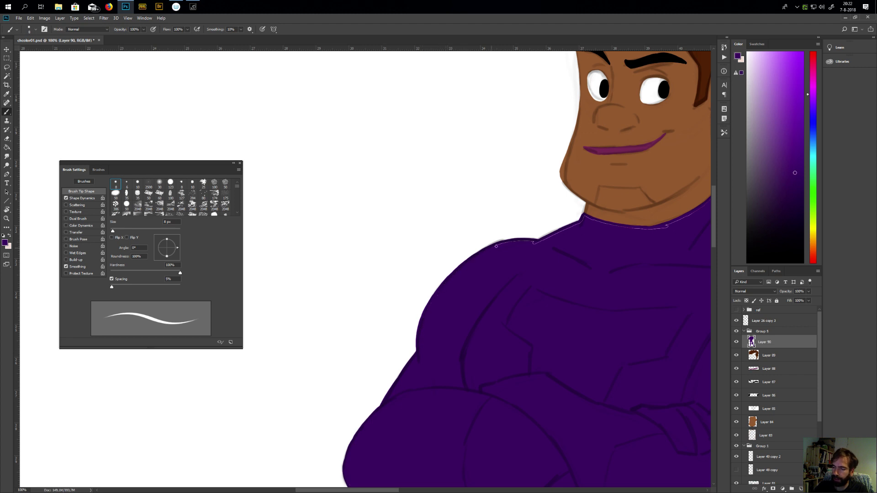
drag(508, 242, 540, 244)
Close the gaps between fill and outline along the suit's collar below the man's chin and neck
scroll(514, 272, up, 3)
scroll(514, 272, right, 3)
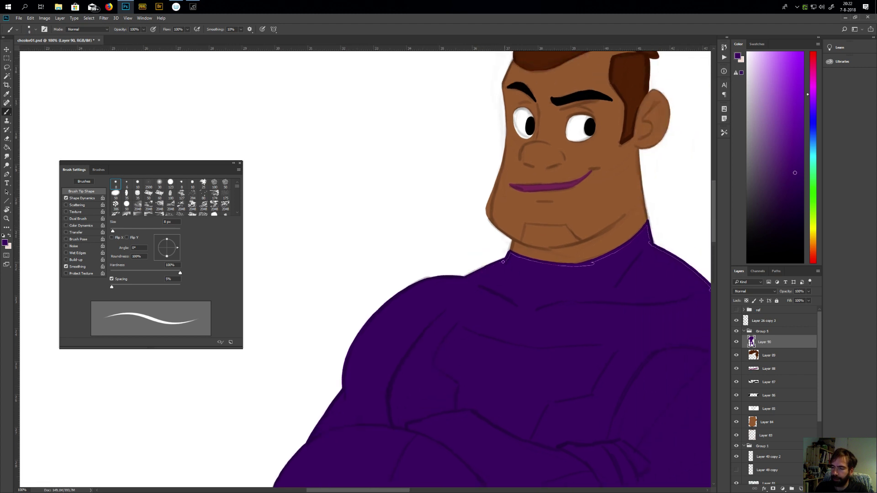
drag(497, 333, 411, 345)
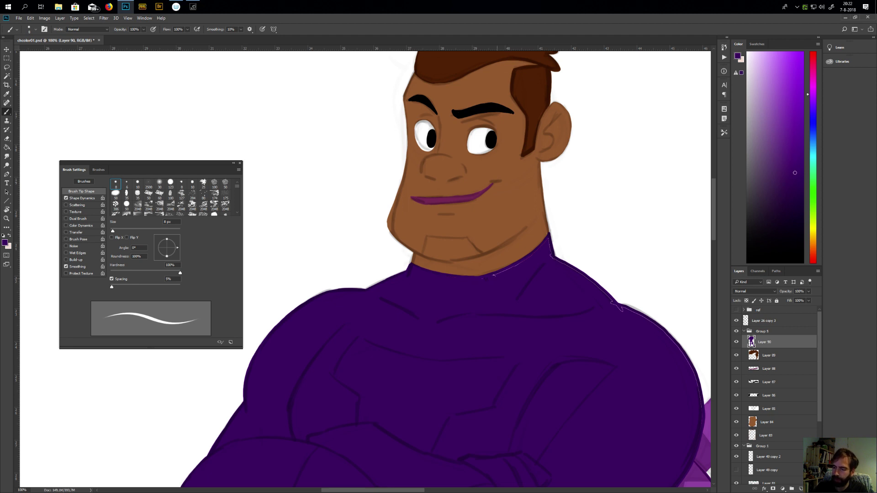
drag(492, 277, 523, 261)
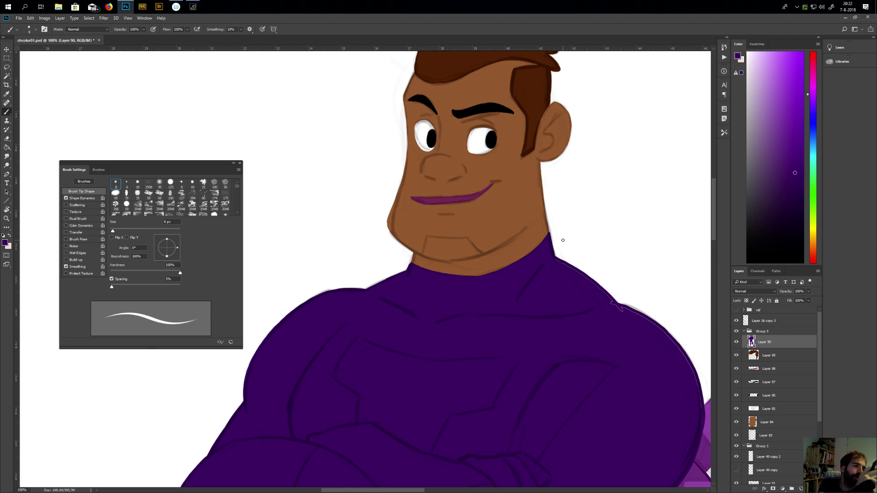
Brush over the unfilled gaps along the man's left shoulder, outer arm and the underside of the left forearm
drag(548, 292, 418, 281)
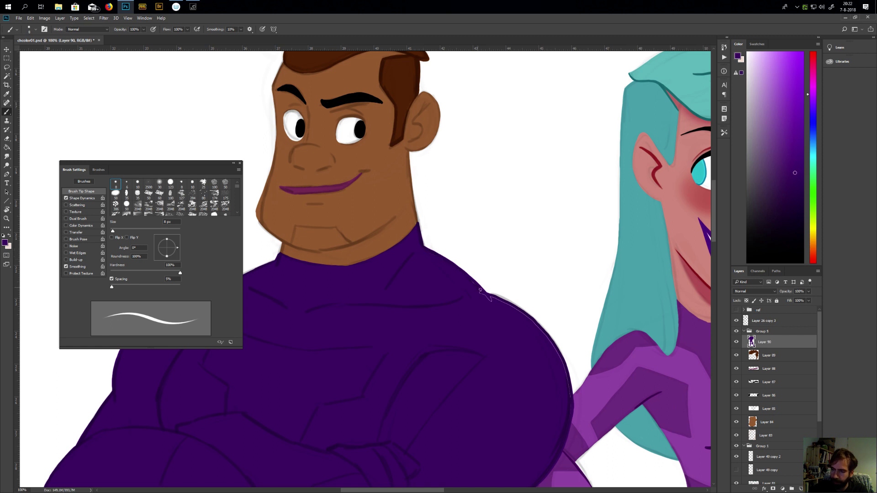
mouse_move(489, 297)
mouse_down()
mouse_move(551, 343)
mouse_move(569, 397)
mouse_move(563, 245)
mouse_move(584, 207)
mouse_up()
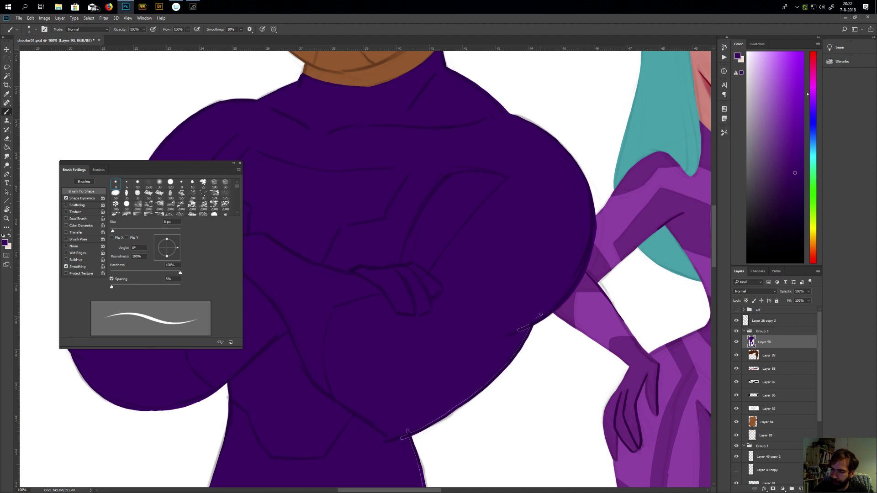
drag(499, 304, 573, 225)
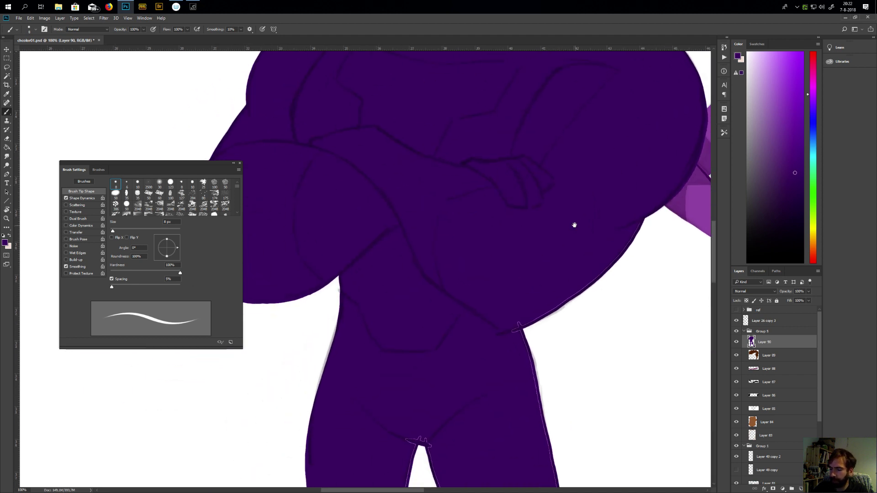
drag(526, 323, 580, 288)
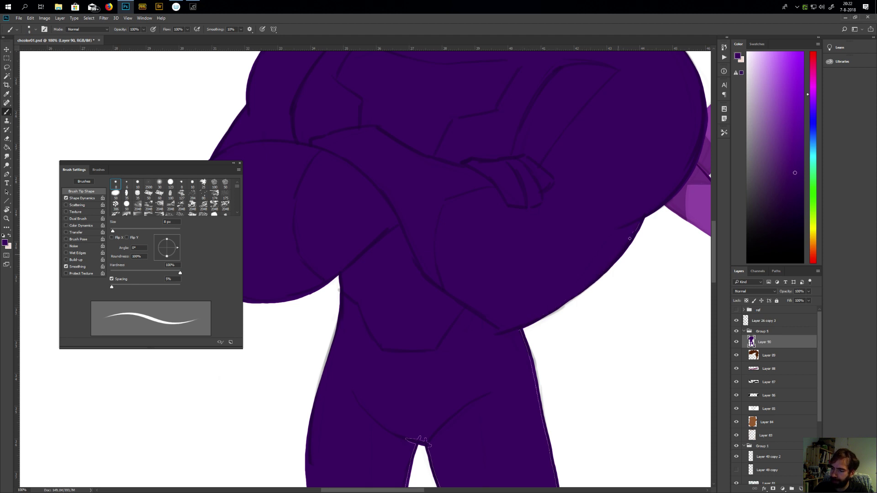
Cover the gaps down the man's left hip and outer thigh and at the crotch with dark purple
drag(493, 443, 498, 404)
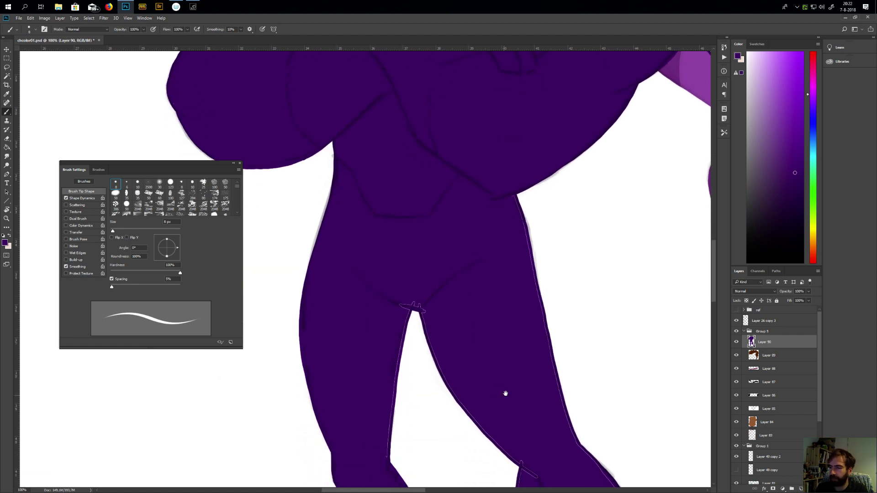
drag(512, 196, 537, 291)
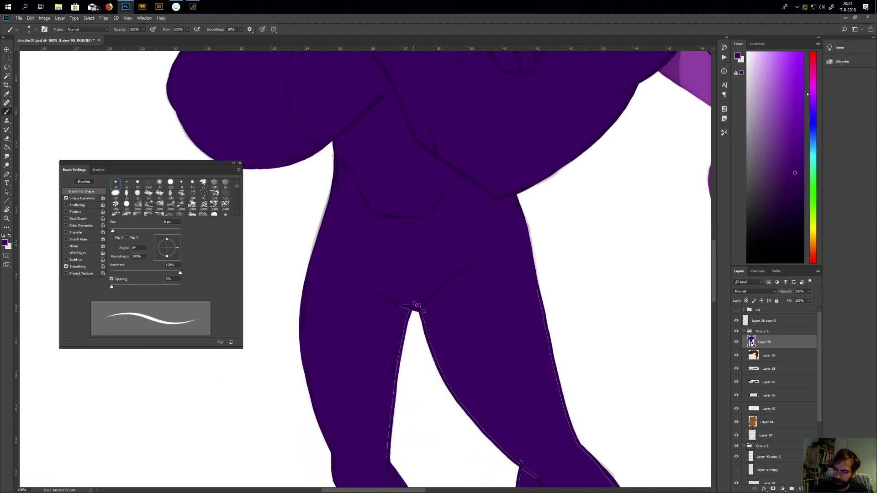
drag(422, 307, 428, 320)
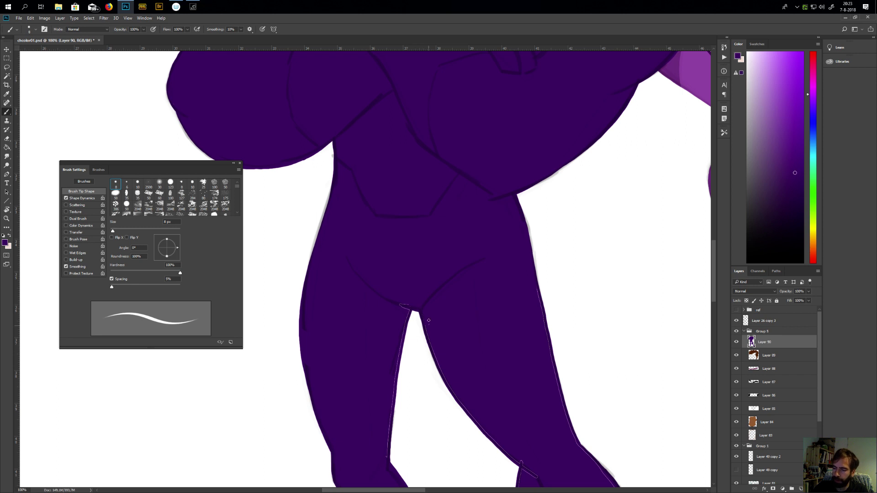
drag(536, 289, 572, 438)
Enlarge the brush to 9 px and paint over the gaps at the crotch and along both inner thighs
scroll(462, 269, down, 3)
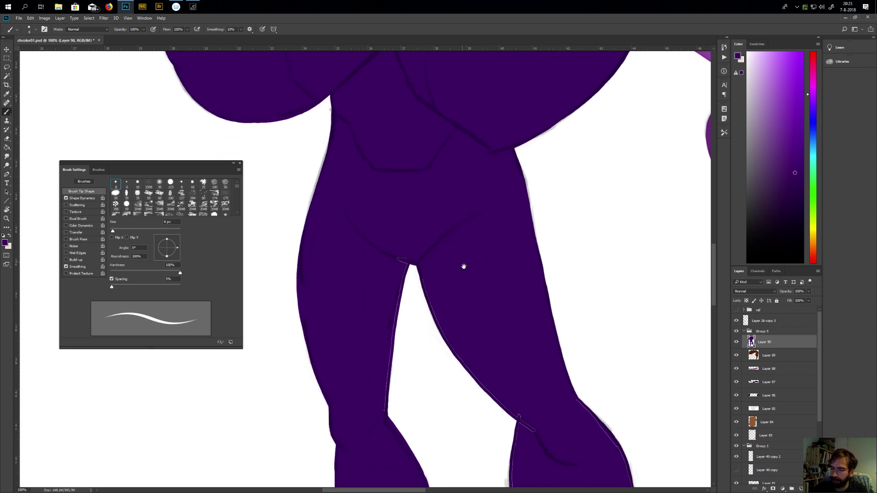
key(bracketright)
key(bracketright)
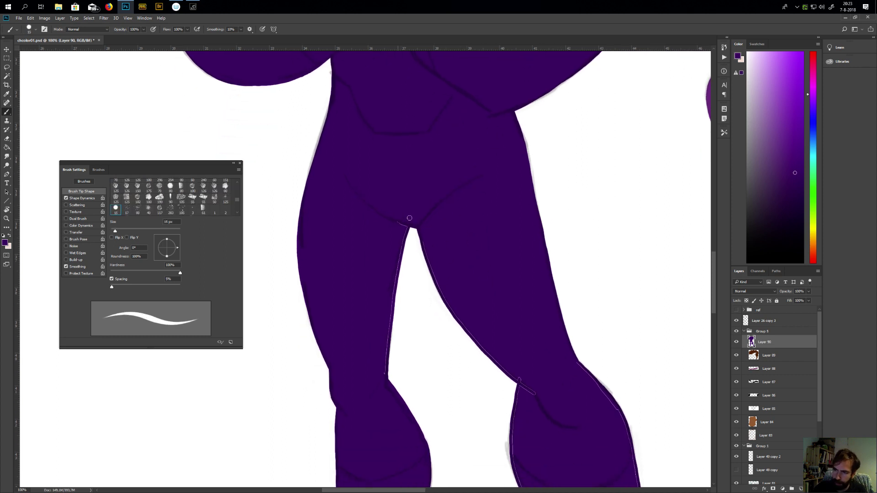
key(bracketleft)
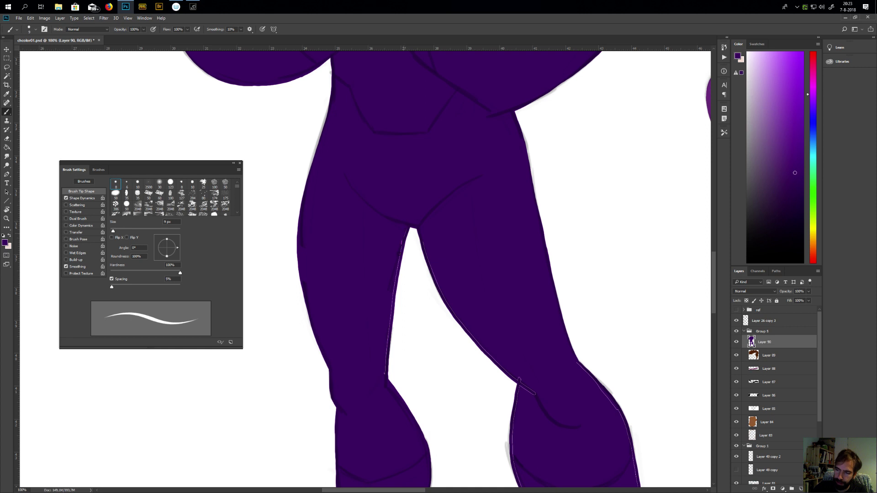
drag(391, 301, 390, 326)
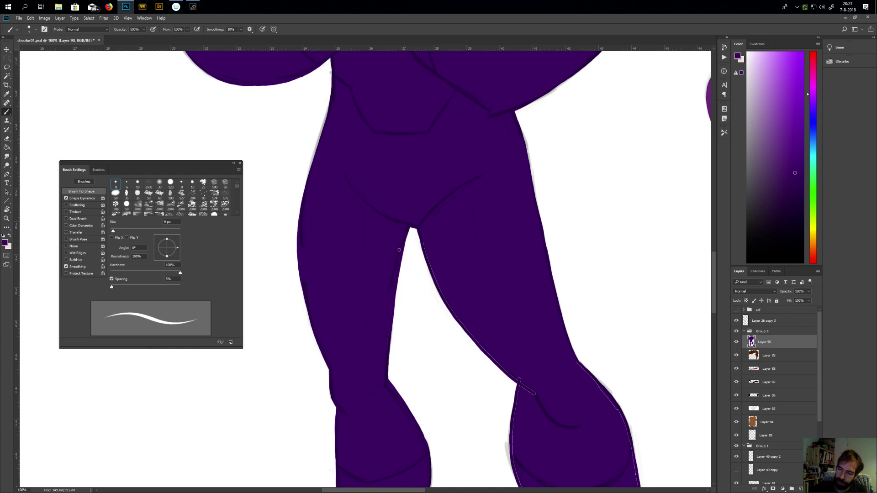
mouse_move(427, 257)
mouse_down()
mouse_move(459, 320)
mouse_move(502, 368)
mouse_up()
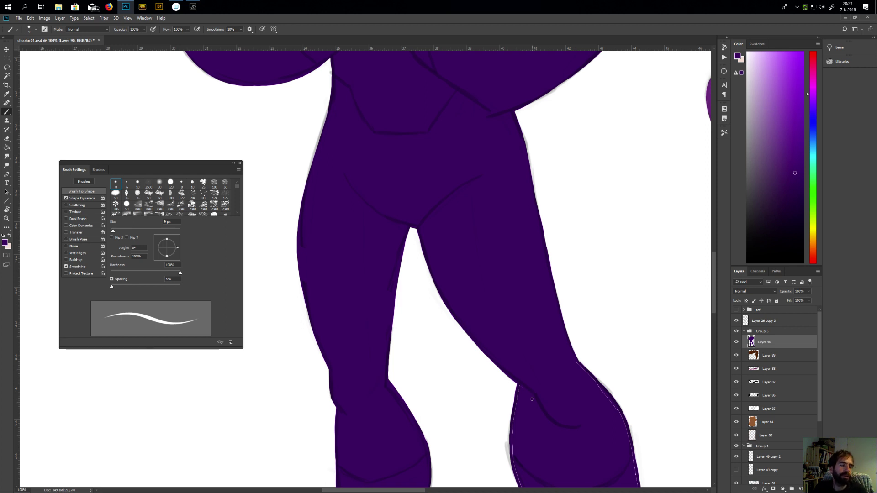
Cover the gaps along the inner calf and the outer knee and shin of the man's left leg
mouse_move(515, 406)
mouse_down()
mouse_move(537, 237)
mouse_move(496, 180)
mouse_move(425, 231)
mouse_up()
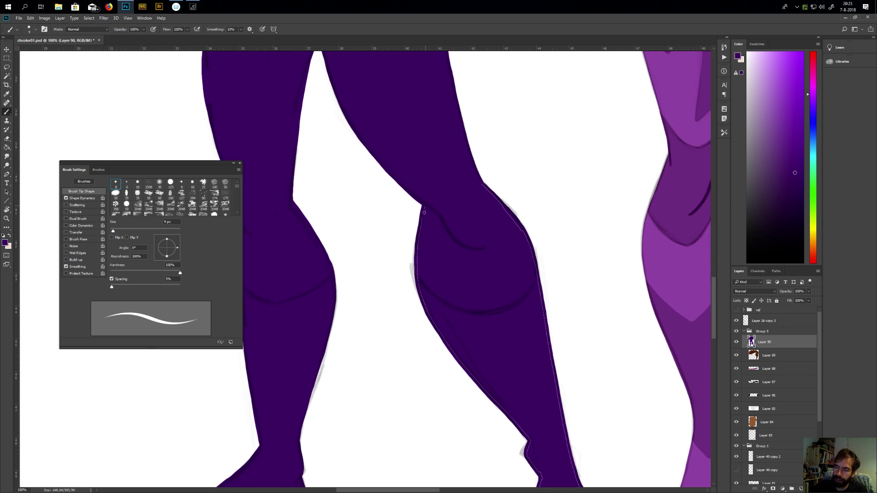
mouse_move(418, 258)
mouse_down()
mouse_move(419, 279)
mouse_move(419, 260)
mouse_move(431, 317)
mouse_move(502, 408)
mouse_up()
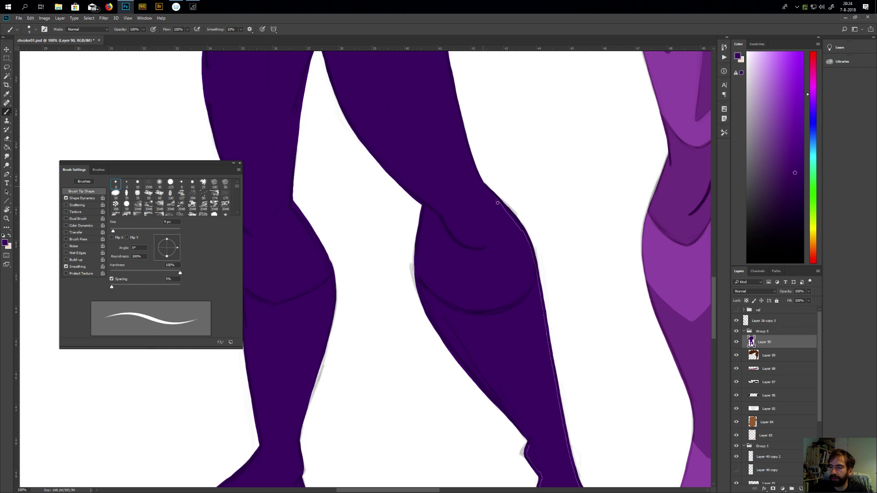
drag(523, 287, 498, 160)
drag(499, 112, 555, 366)
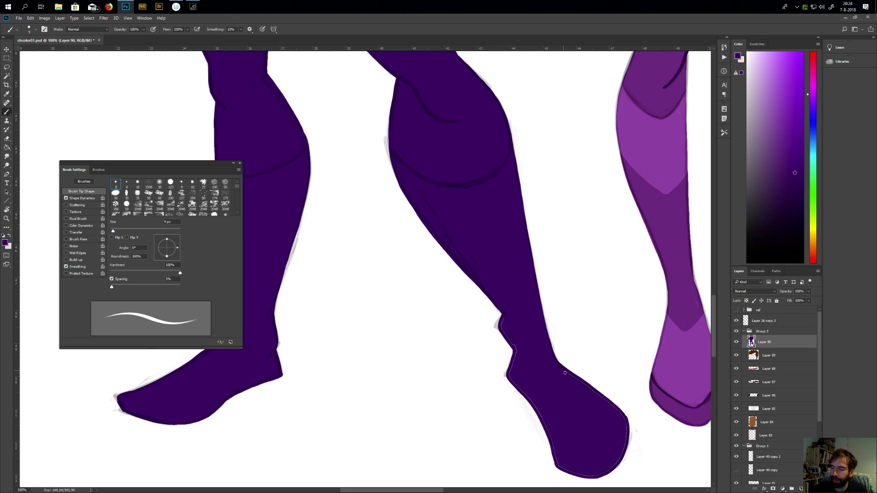
Paint over the remaining gaps around the ankle, heel and foot of the man's left leg
mouse_move(518, 344)
mouse_down()
mouse_move(548, 319)
mouse_move(534, 307)
mouse_up()
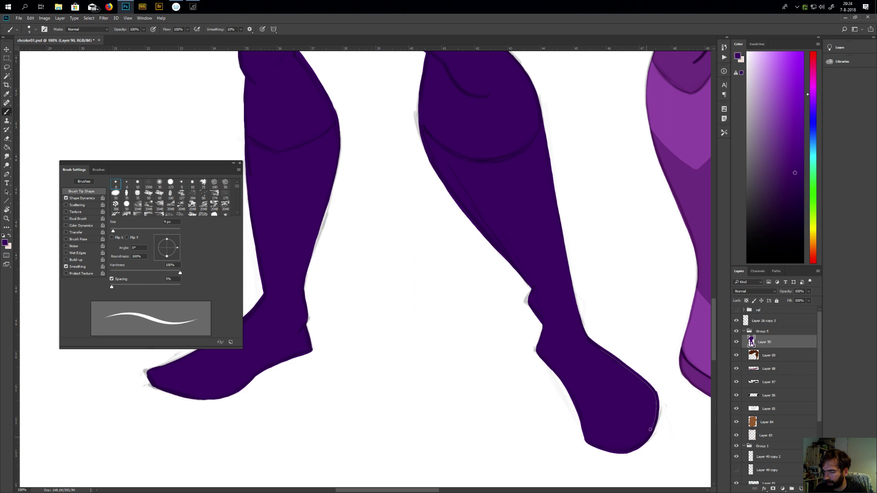
mouse_move(609, 388)
mouse_down()
mouse_move(603, 404)
mouse_move(587, 399)
mouse_up()
drag(568, 355, 619, 393)
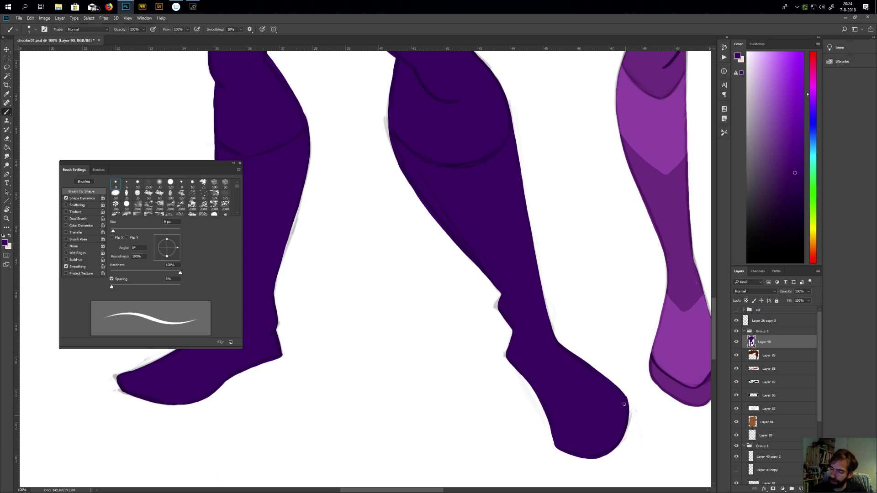
Review the man's whole filled suit beside the female character, from head to feet
drag(513, 295, 645, 460)
alt+click(589, 369)
alt+click(590, 366)
alt+click(591, 356)
drag(597, 341, 562, 387)
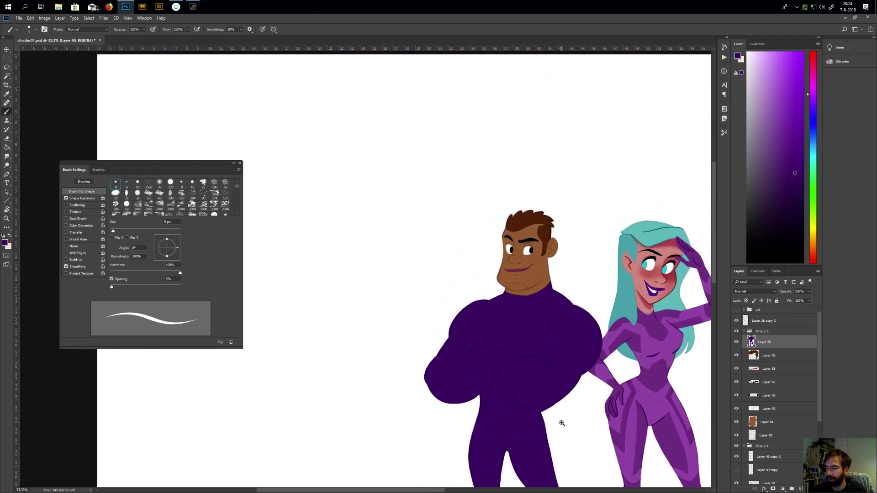
drag(562, 423, 543, 249)
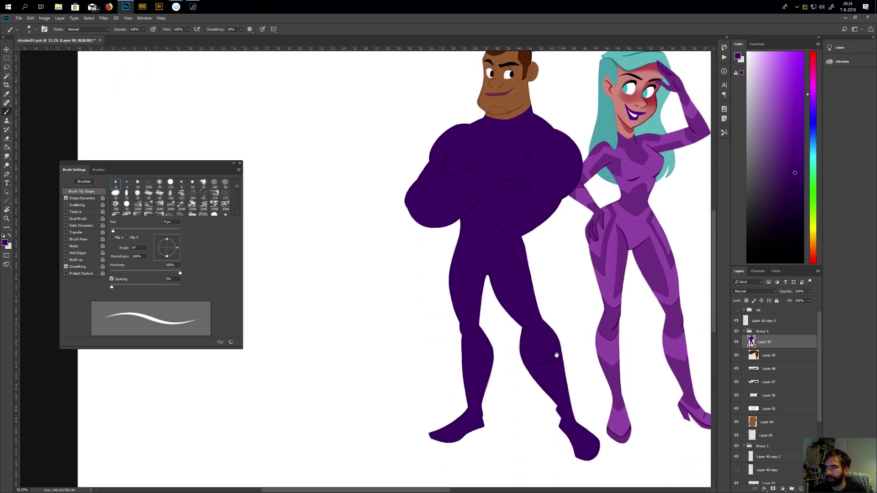
Add a new empty layer above the man's hair layer for painting on his chin
scroll(557, 355, up, 5)
scroll(534, 318, up, 2)
scroll(534, 318, up, 1)
ctrl+click(546, 371)
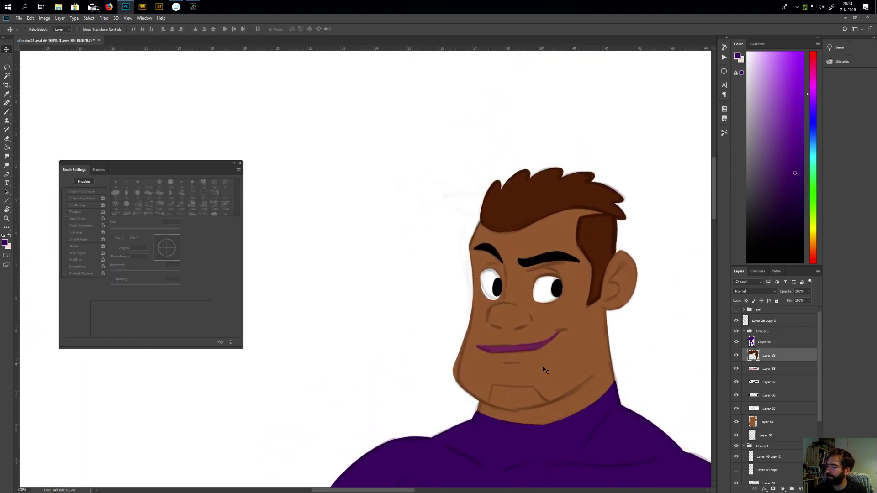
click(800, 488)
key(b)
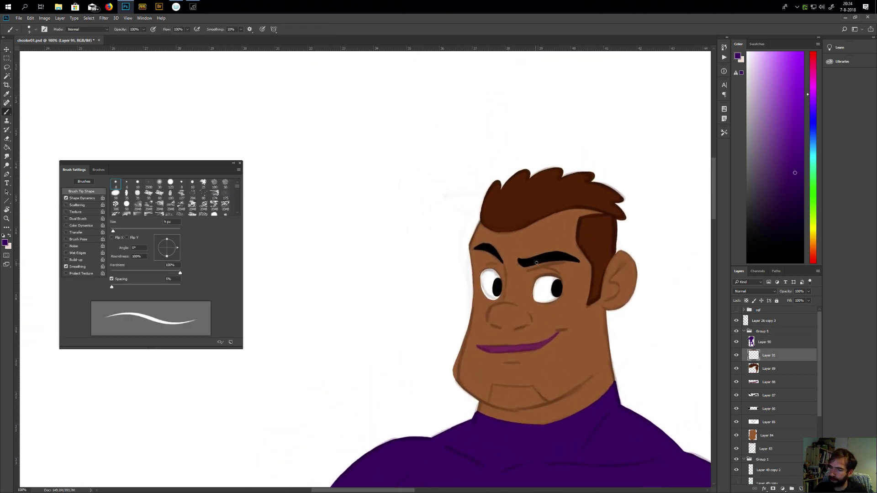
Outline a goatee on the man's chin in the dark brown sampled from his hair and fill it with the same colour
alt+click(538, 198)
mouse_move(489, 404)
mouse_down()
mouse_move(491, 390)
mouse_move(531, 384)
mouse_move(541, 398)
mouse_move(513, 408)
mouse_move(541, 406)
mouse_up()
key(g)
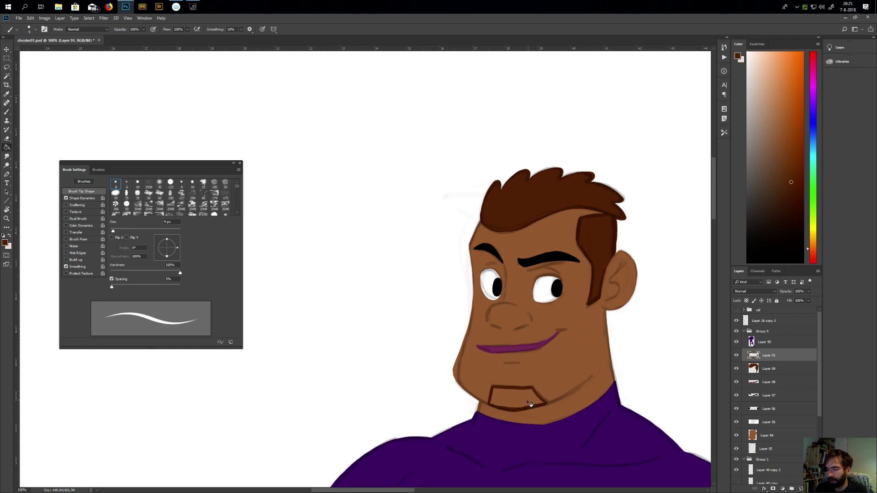
click(529, 398)
key(b)
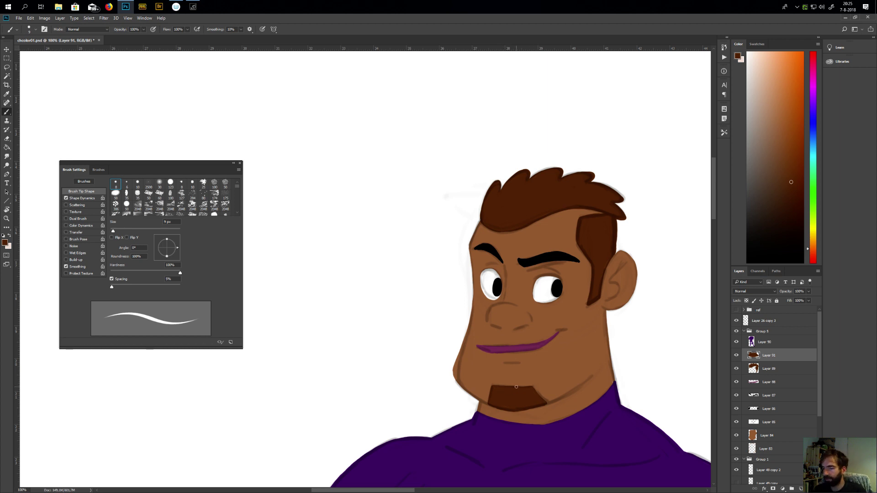
Check the man's goatee and upper body at several magnifications beside the female character
scroll(536, 406, down, 3)
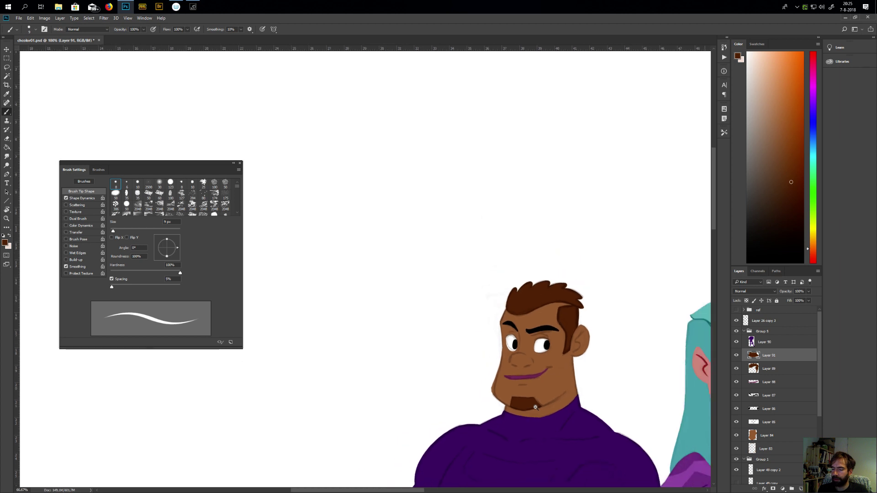
drag(536, 444, 488, 278)
drag(512, 338, 455, 264)
drag(503, 415, 469, 419)
scroll(438, 303, up, 3)
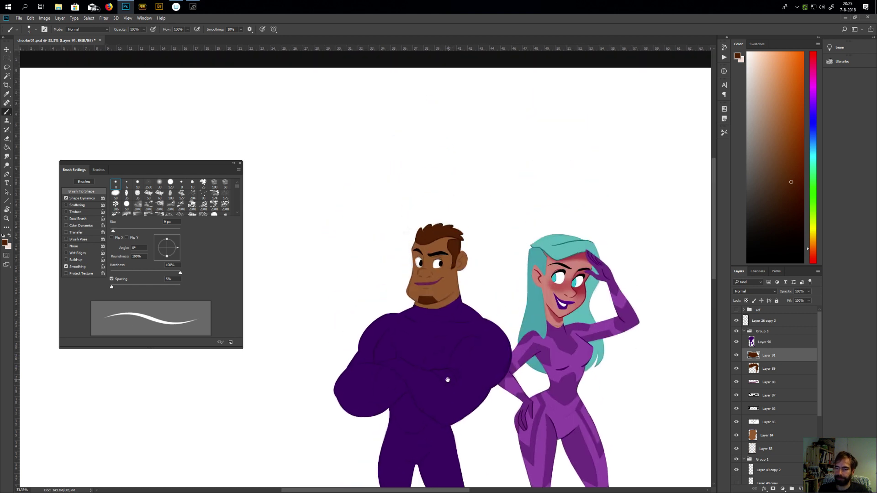
drag(445, 421, 444, 418)
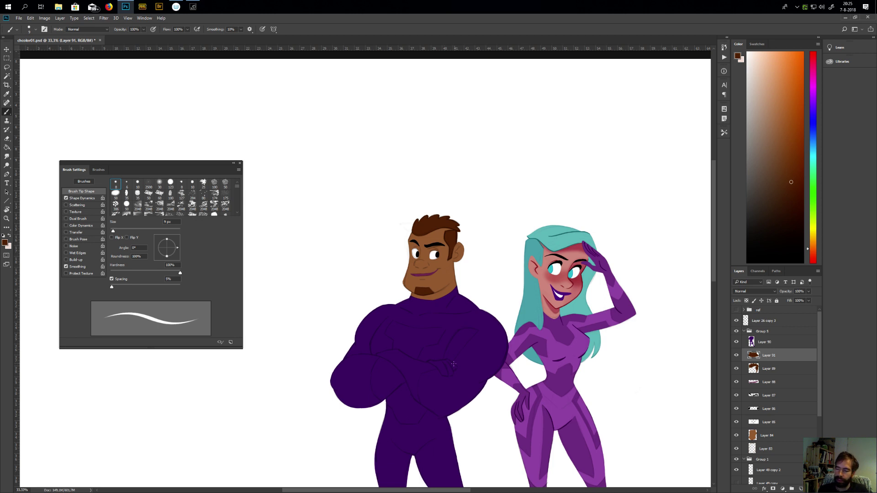
scroll(455, 365, up, 1)
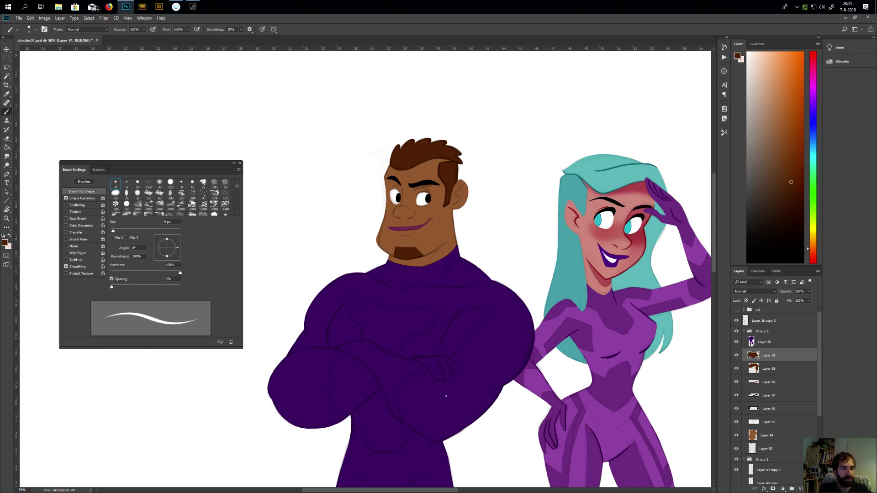
drag(467, 464, 501, 400)
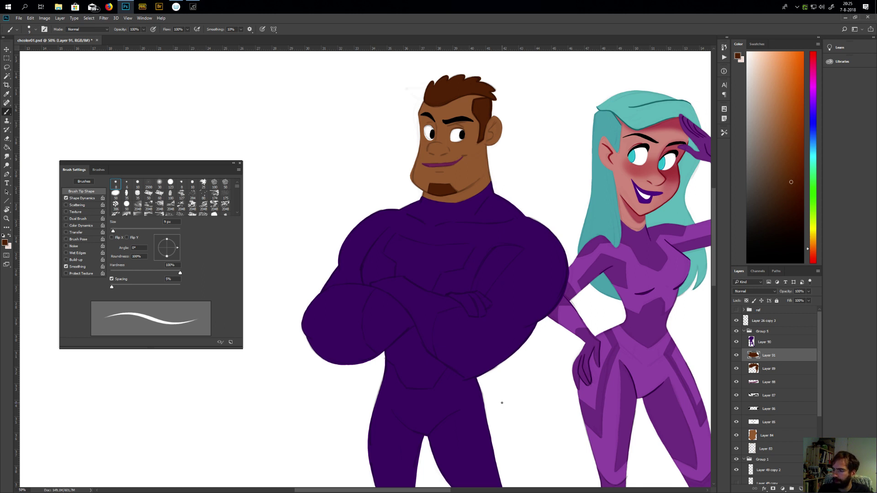
Touch up the suit's collar edge below the man's chin on the suit layer, using the suit's sampled dark purple
click(754, 343)
ctrl+click(456, 193)
ctrl+click(456, 195)
mouse_move(471, 216)
mouse_down()
mouse_move(484, 343)
mouse_move(512, 364)
mouse_up()
key(v)
key(b)
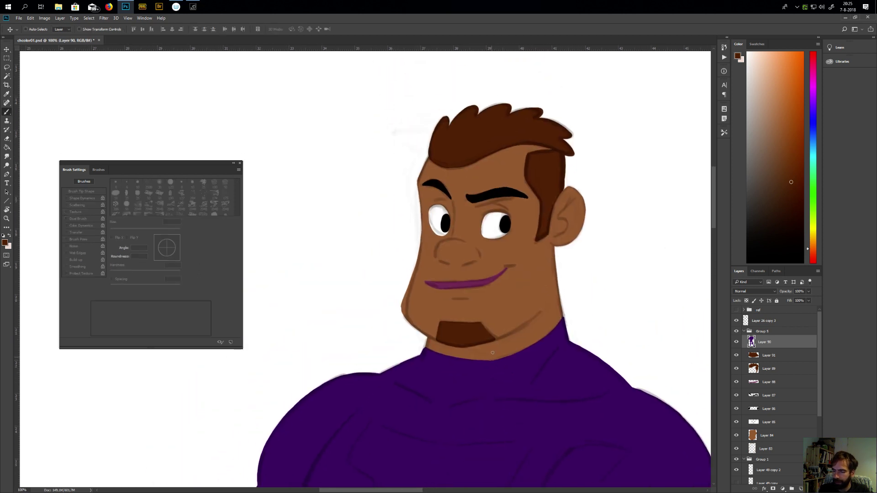
alt+click(481, 363)
drag(489, 361, 509, 359)
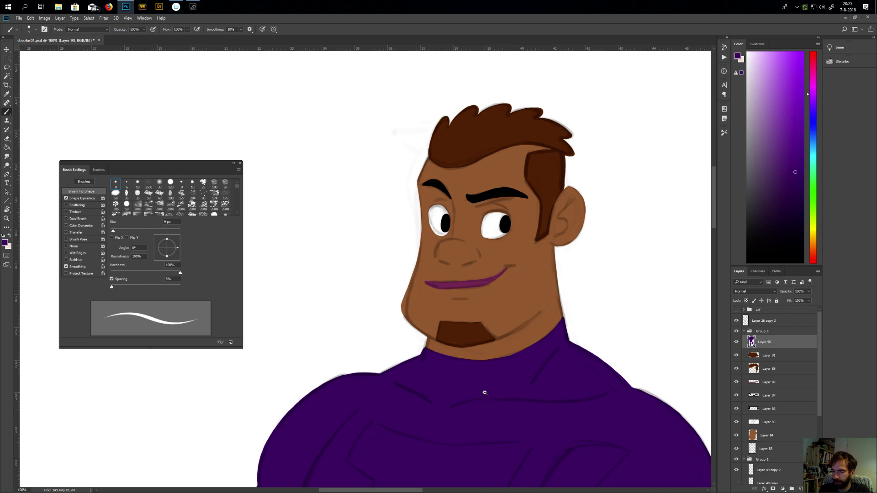
Compare the man's full coloured figure with the female character, both at full length and close up on his torso
scroll(484, 392, down, 4)
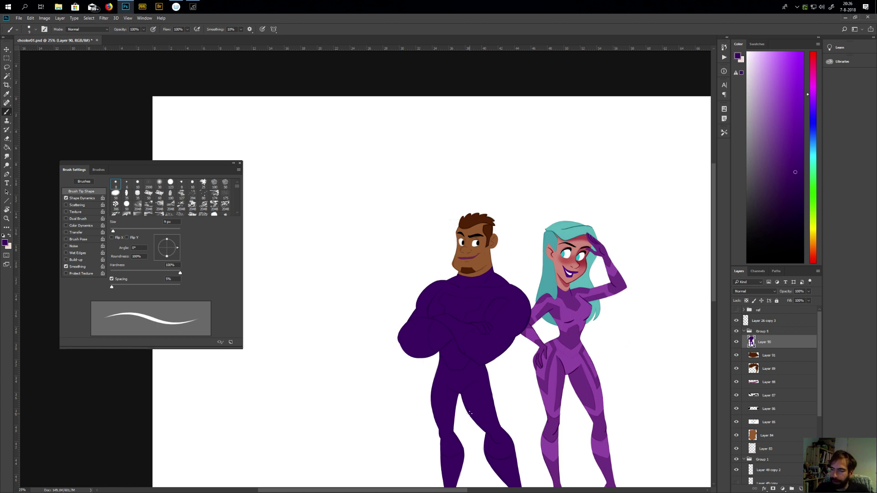
drag(520, 485, 487, 427)
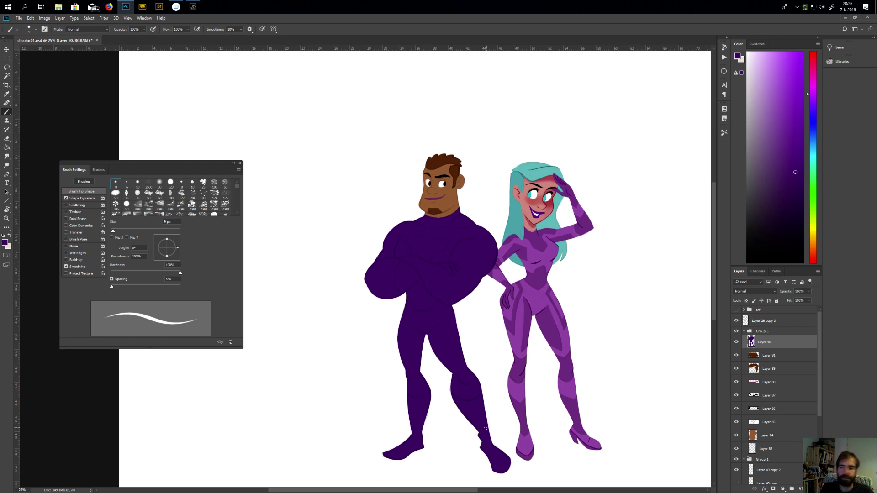
scroll(468, 245, up, 1)
scroll(468, 245, up, 1)
drag(482, 414, 481, 366)
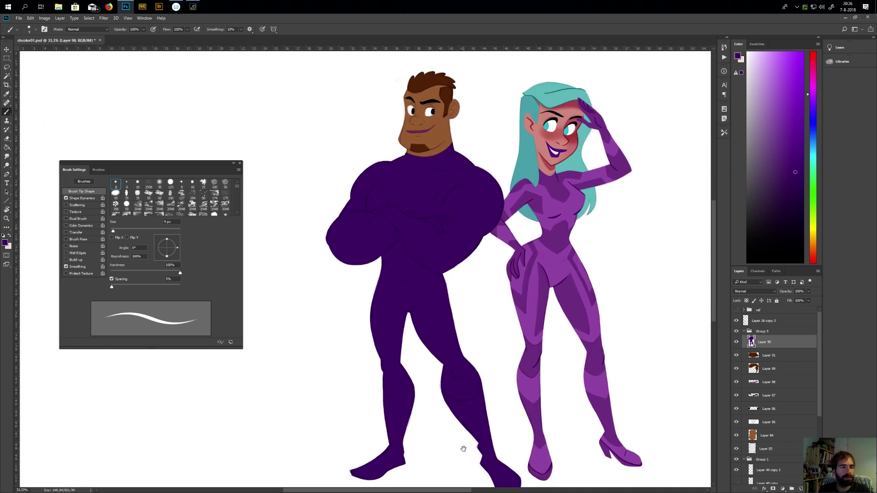
drag(478, 305, 485, 409)
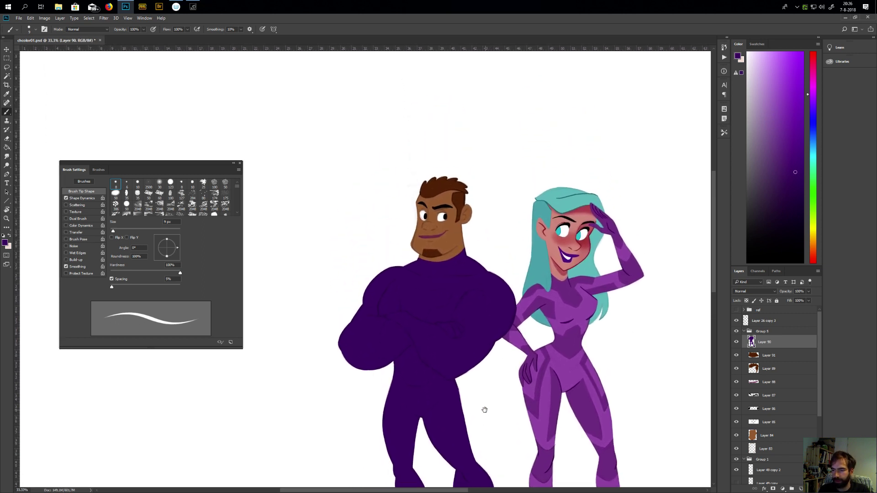
scroll(482, 356, up, 1)
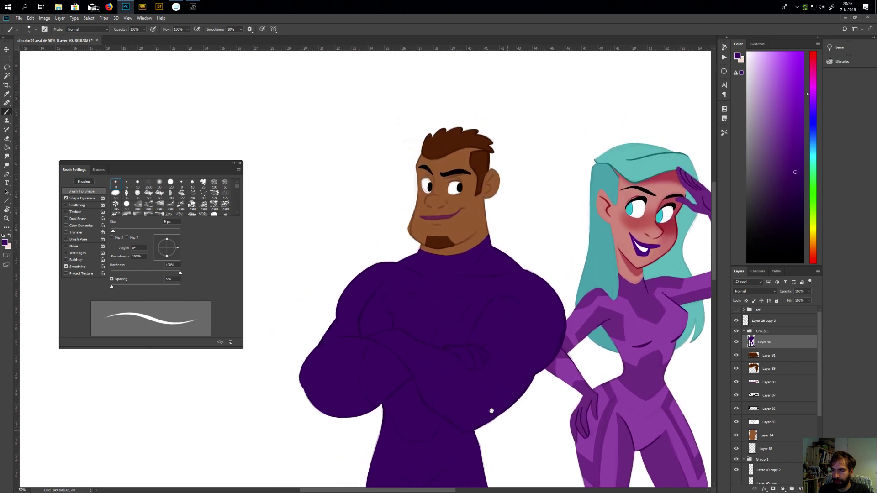
drag(491, 412, 485, 329)
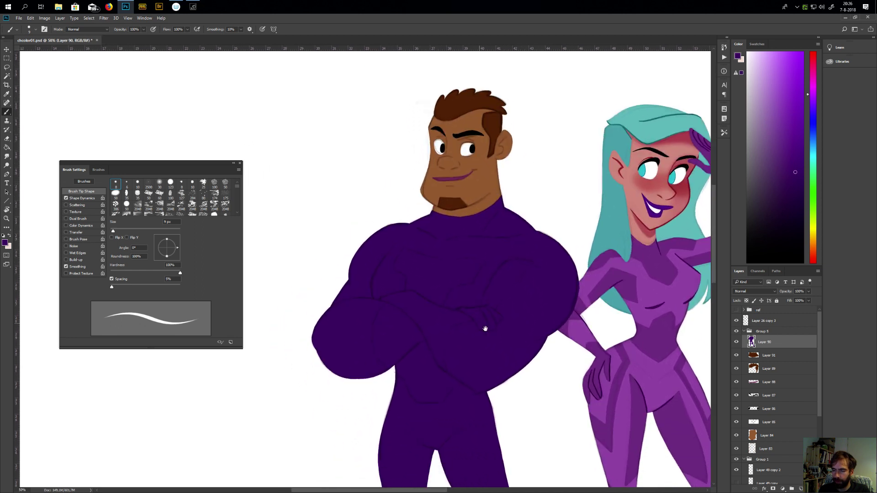
drag(493, 413, 465, 460)
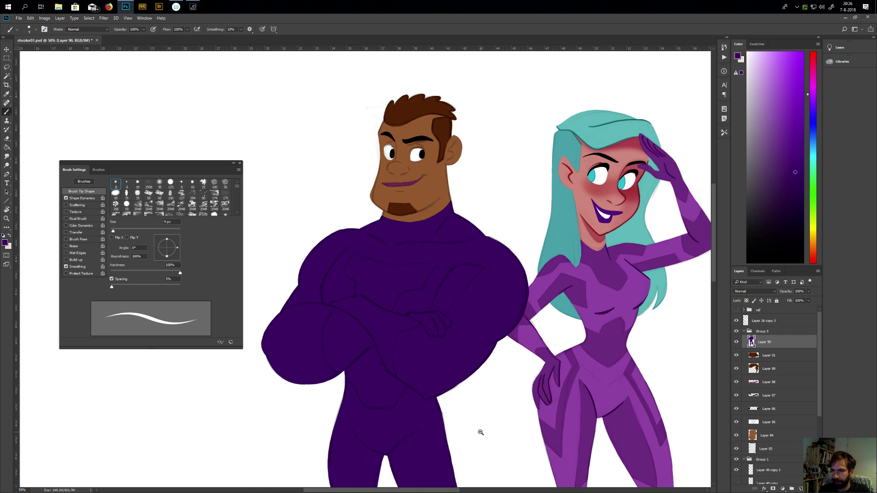
scroll(480, 432, down, 2)
drag(476, 434, 481, 387)
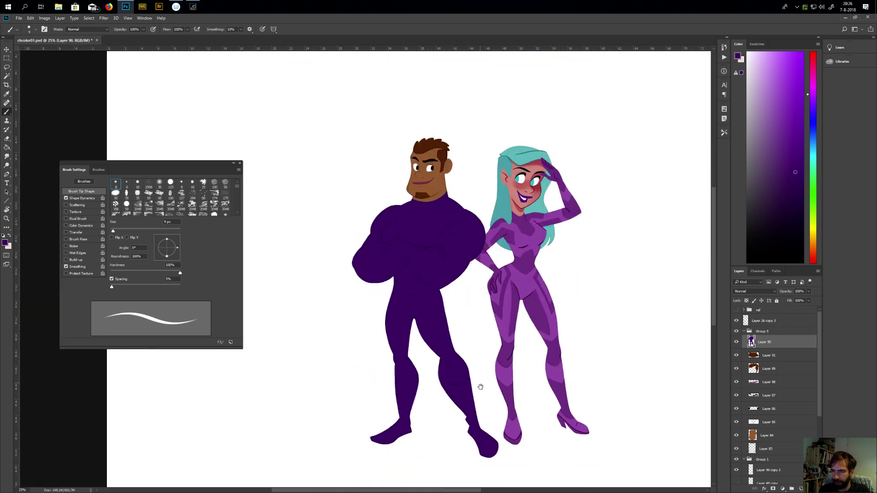
Group the suit layer with a mask in the suit's shape and add an empty layer above it inside the group
key(ctrl+g)
ctrl+click(756, 349)
click(773, 486)
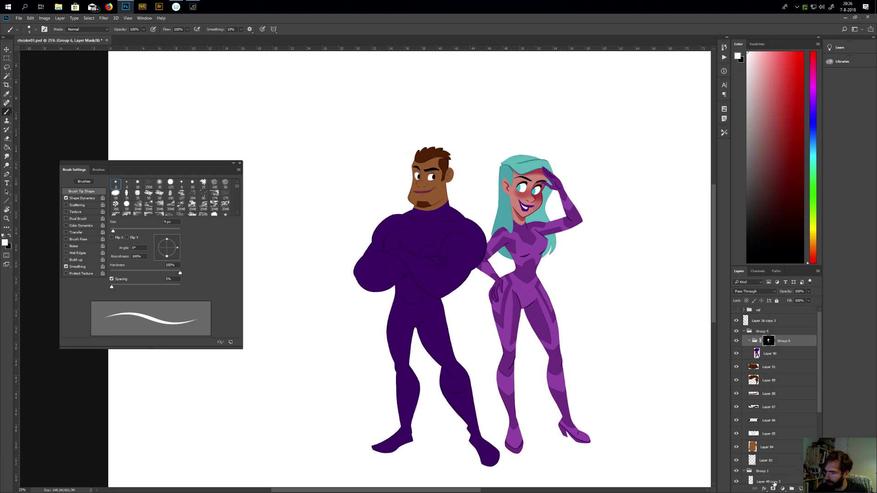
click(800, 489)
Outline the angular emblem and its two downward lines on the man's chest in a darker suit purple with a 15 px brush
alt+click(436, 264)
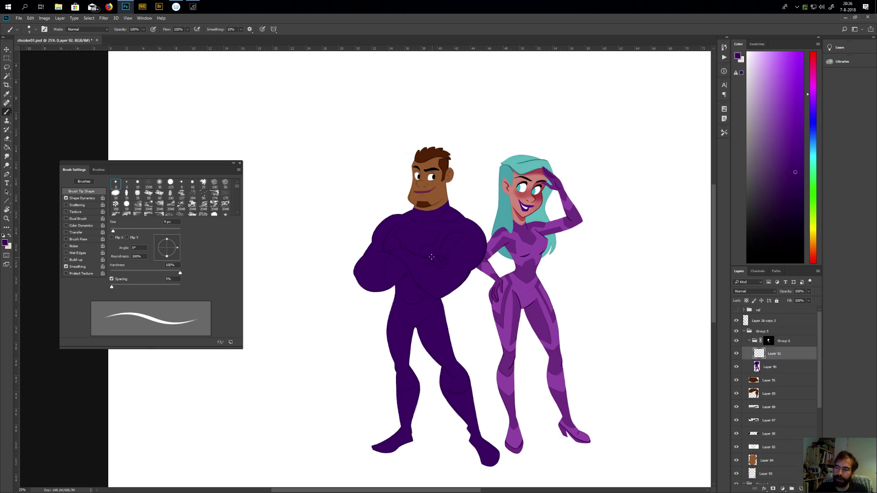
ctrl+click(422, 226)
ctrl+click(421, 224)
drag(478, 360, 493, 394)
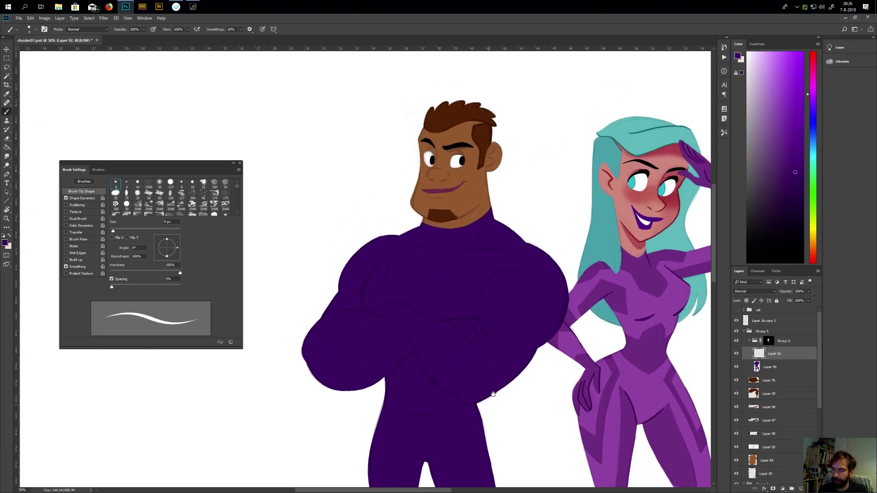
key(bracketright)
key(bracketright)
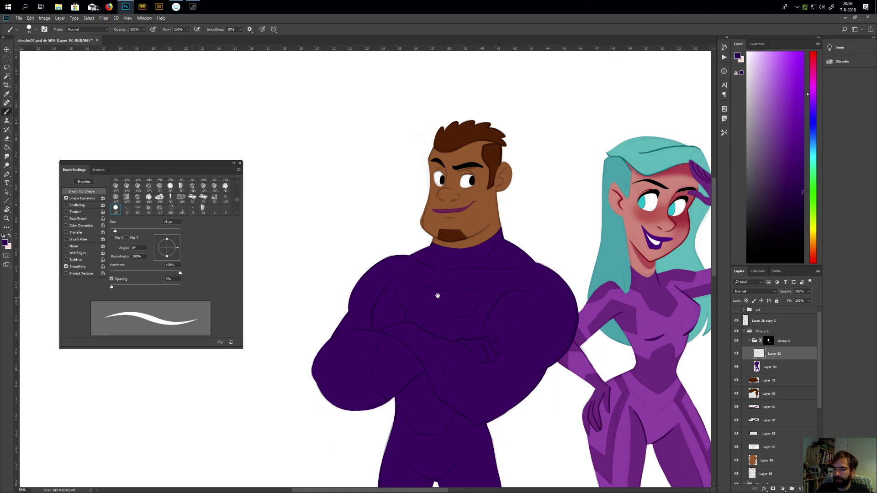
ctrl+click(421, 291)
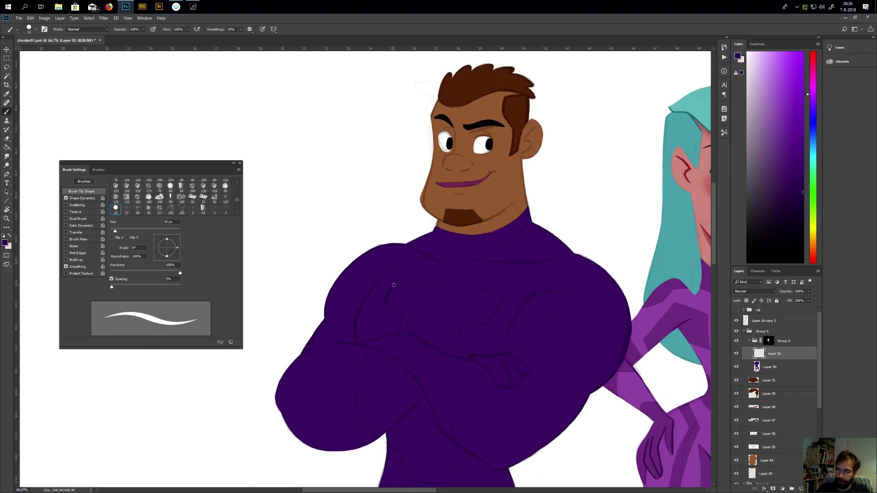
drag(395, 285, 400, 280)
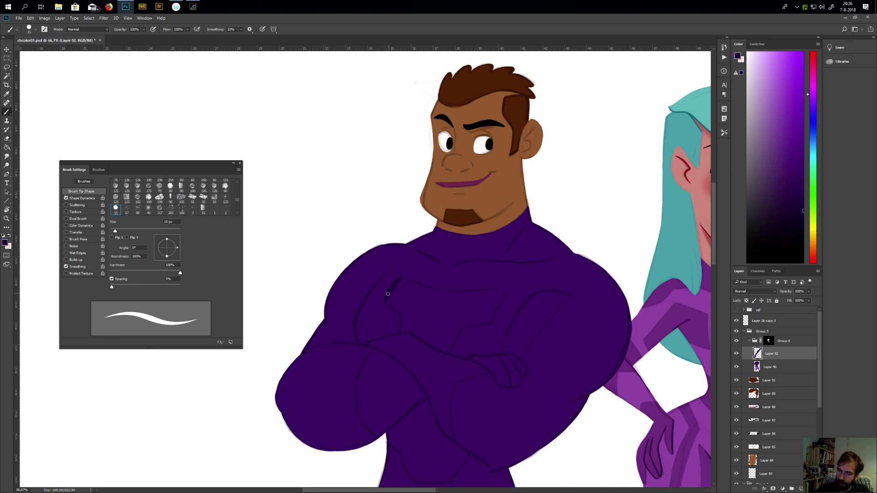
mouse_move(401, 278)
mouse_down()
mouse_move(450, 292)
mouse_move(491, 291)
mouse_move(499, 305)
mouse_move(491, 323)
mouse_move(453, 328)
mouse_up()
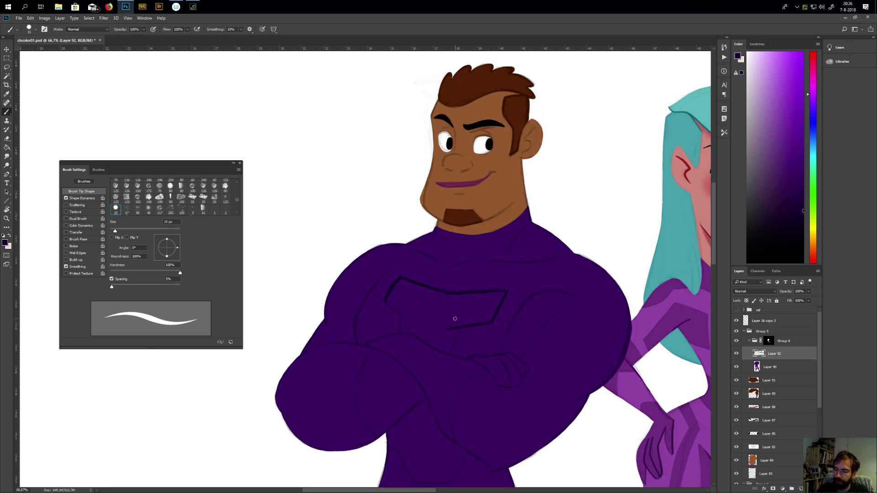
mouse_move(388, 306)
mouse_down()
mouse_move(414, 322)
mouse_move(402, 340)
mouse_up()
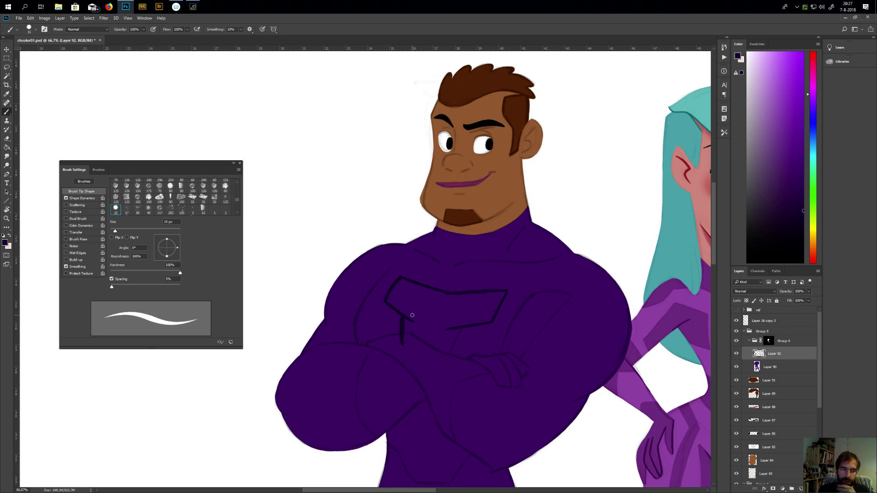
drag(461, 325, 444, 361)
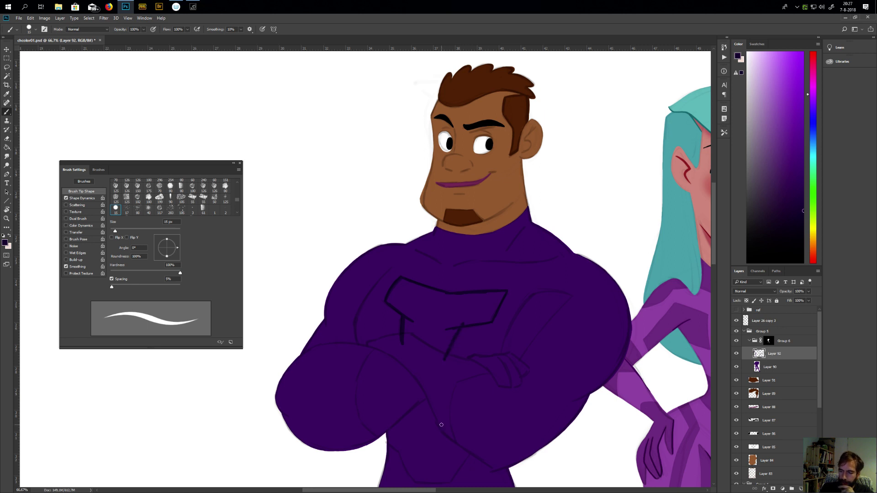
On a new layer, paint a purple line along the upper edge of the crossed forearm, below the chest emblem
click(799, 488)
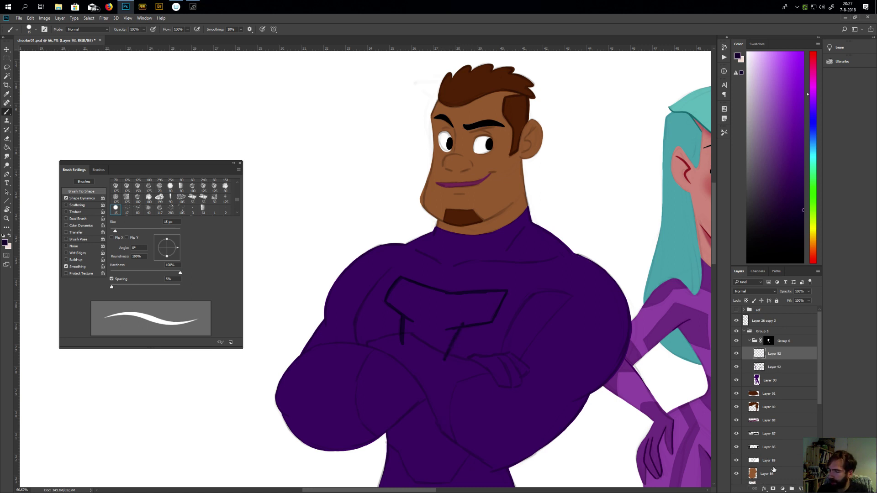
drag(426, 373, 464, 387)
alt+click(540, 368)
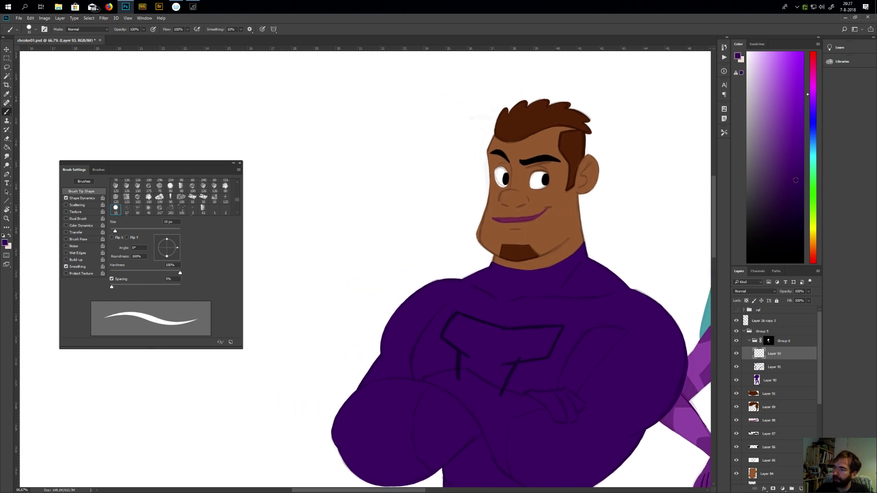
click(429, 376)
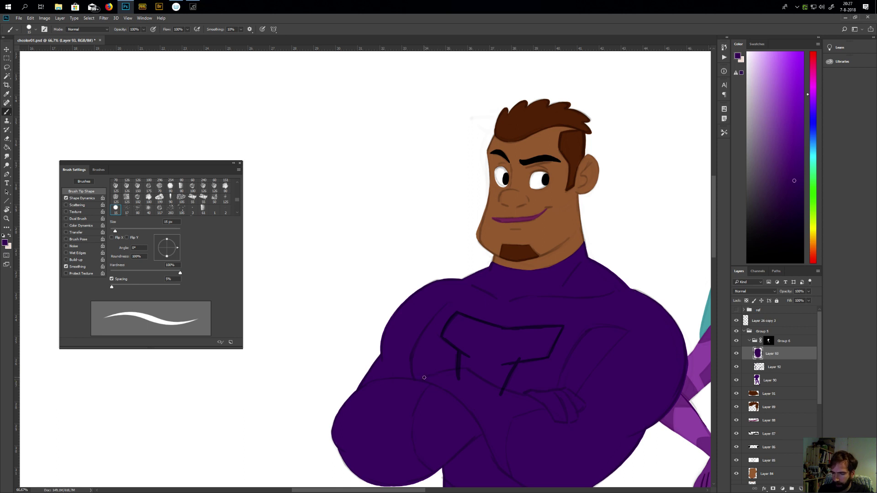
drag(425, 378, 441, 375)
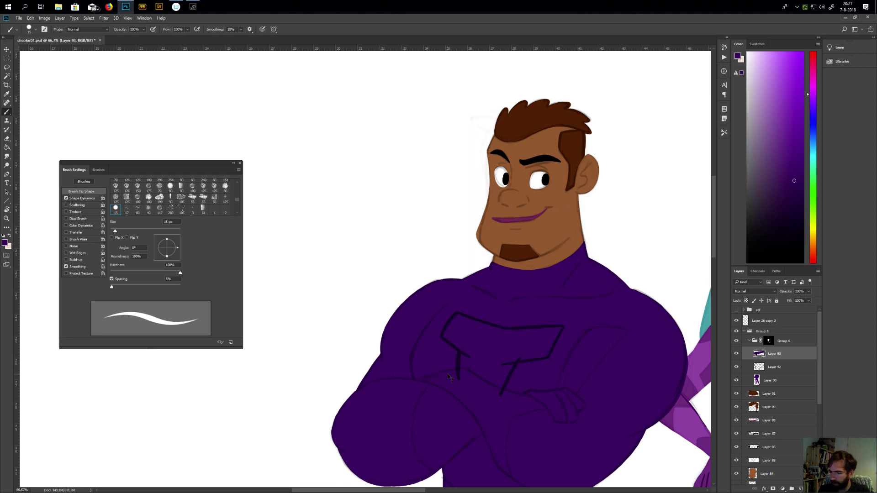
Darken the line above the forearm to match the emblem outline and merge its layer into the emblem layer
click(799, 192)
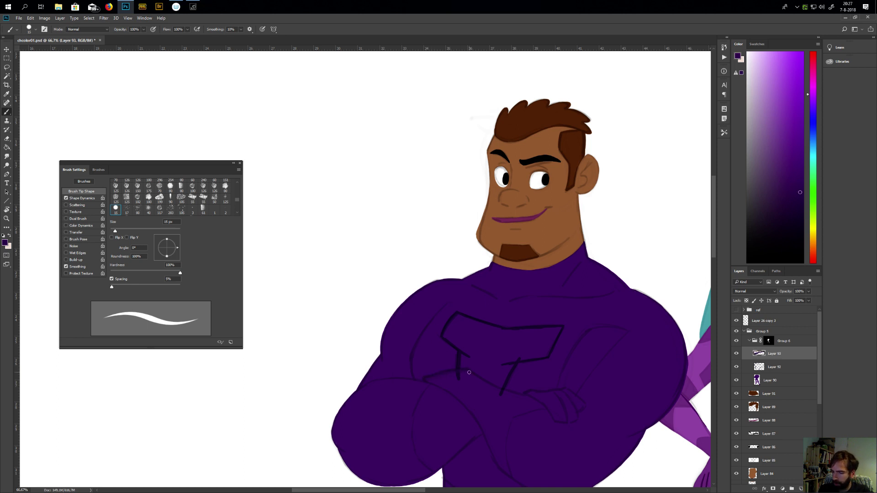
key(ctrl+e)
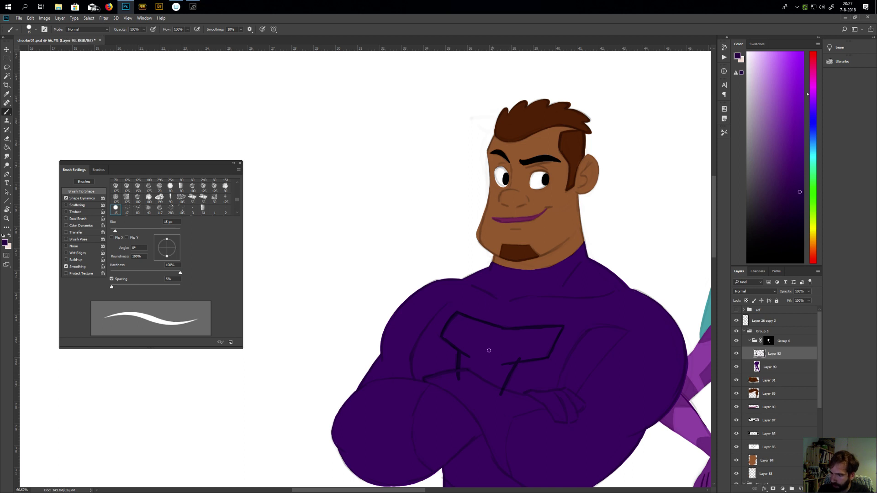
alt+click(458, 353)
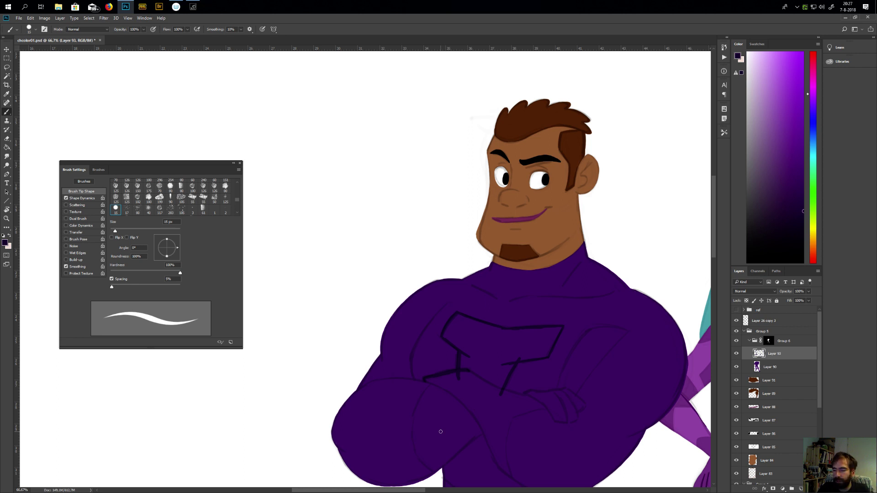
drag(483, 364, 419, 319)
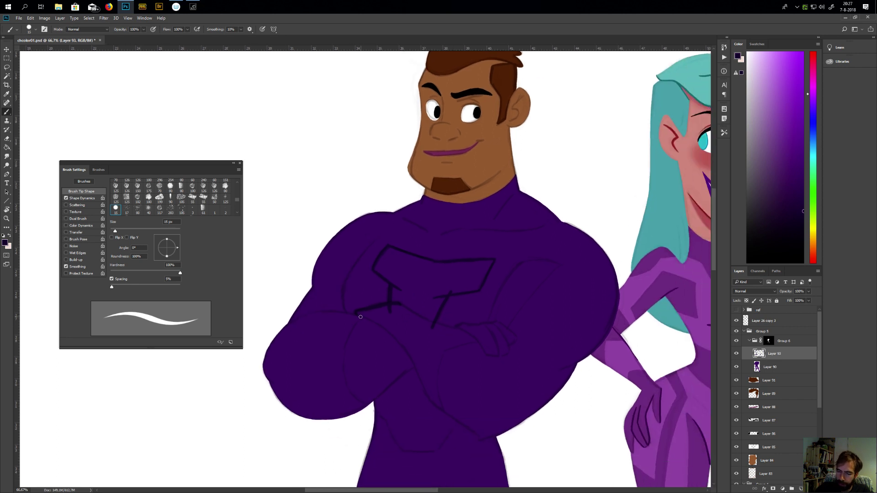
Outline the front crossed forearm's lower edge, its cuff line and the hand in dark purple on the emblem layer
drag(384, 329, 444, 413)
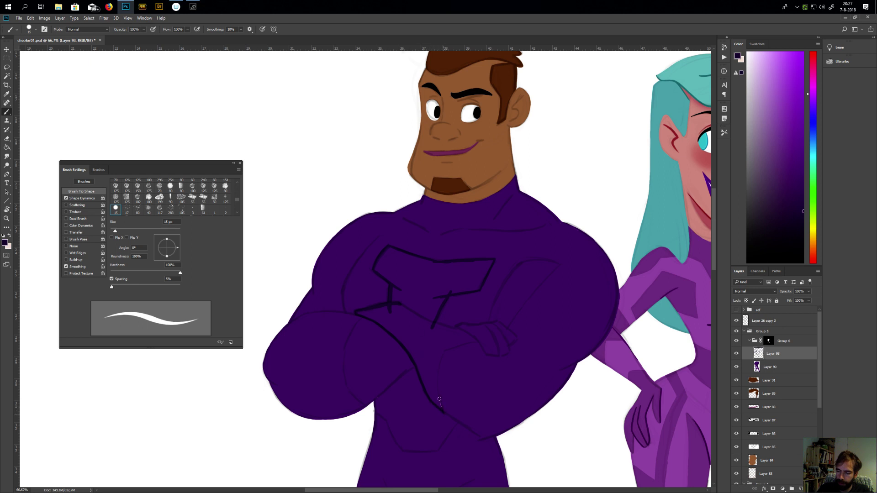
key(e)
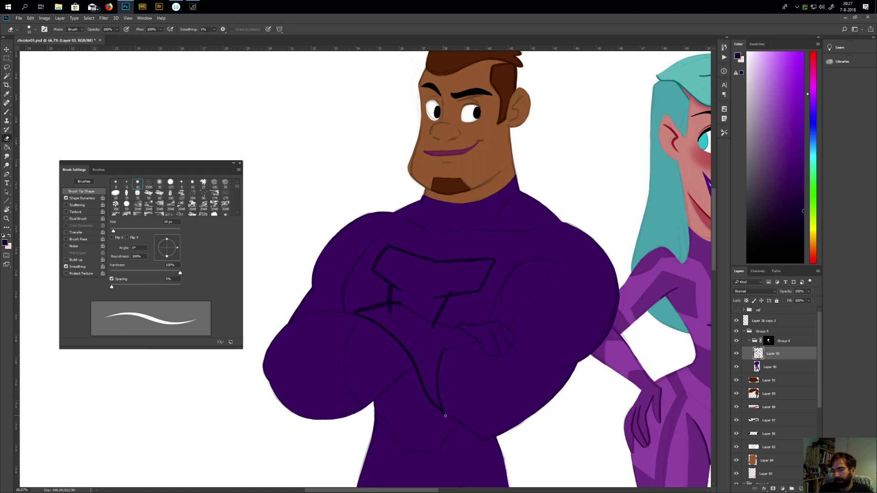
mouse_move(449, 376)
mouse_down()
mouse_move(498, 408)
mouse_move(511, 376)
mouse_move(527, 370)
mouse_move(522, 358)
mouse_move(539, 355)
mouse_up()
key(b)
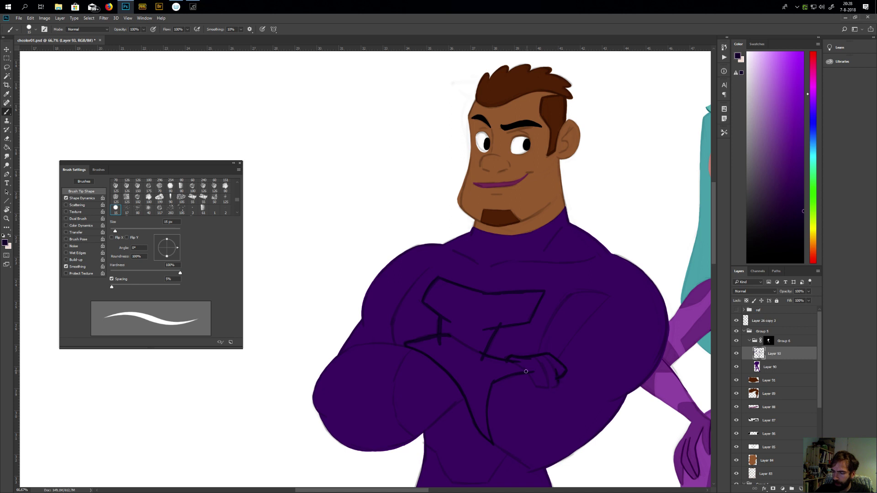
drag(536, 386, 558, 385)
Outline the glove on the other forearm and fill both gloves and the chest emblem with the dark purple
scroll(537, 407, left, 3)
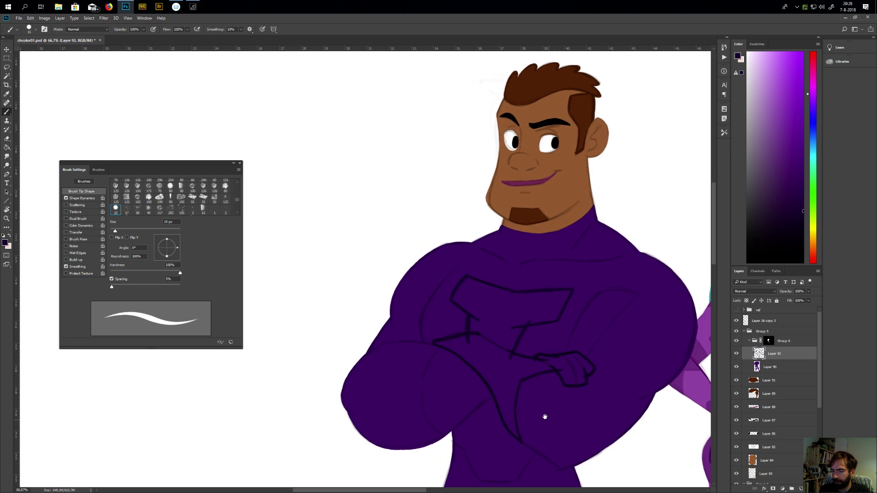
mouse_move(447, 371)
mouse_down()
mouse_move(446, 416)
mouse_move(463, 434)
mouse_move(512, 397)
mouse_up()
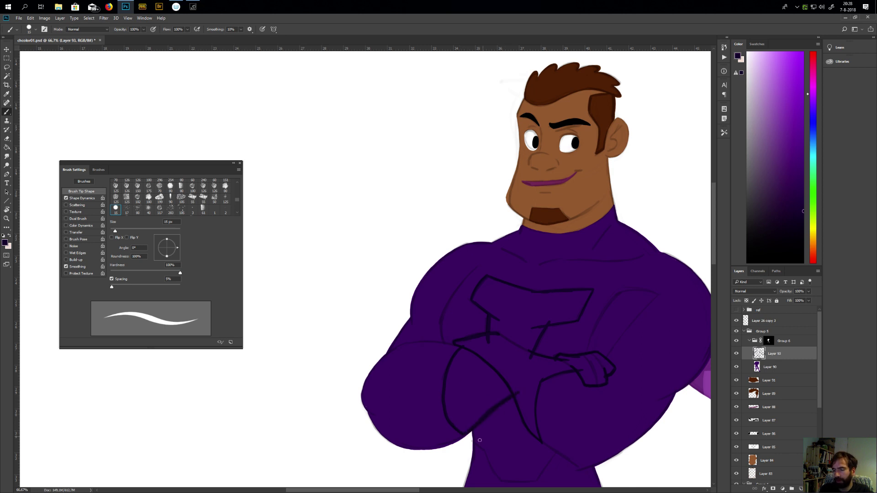
key(g)
click(486, 387)
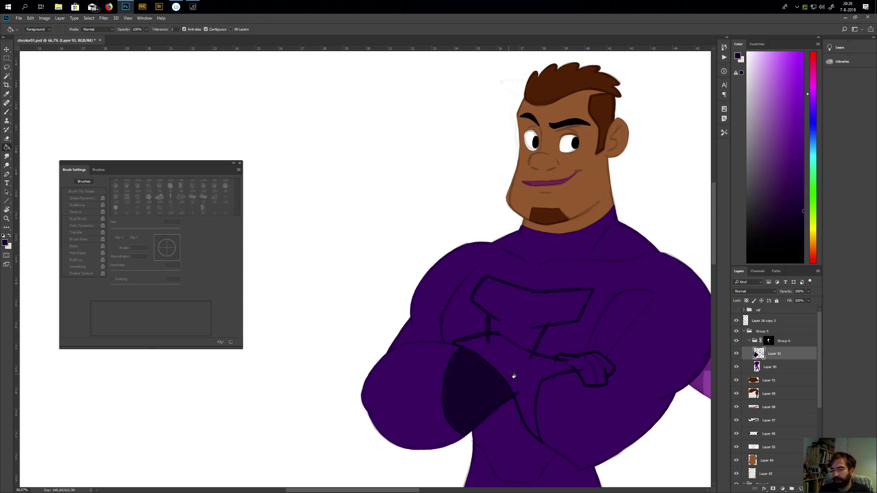
click(502, 392)
key(b)
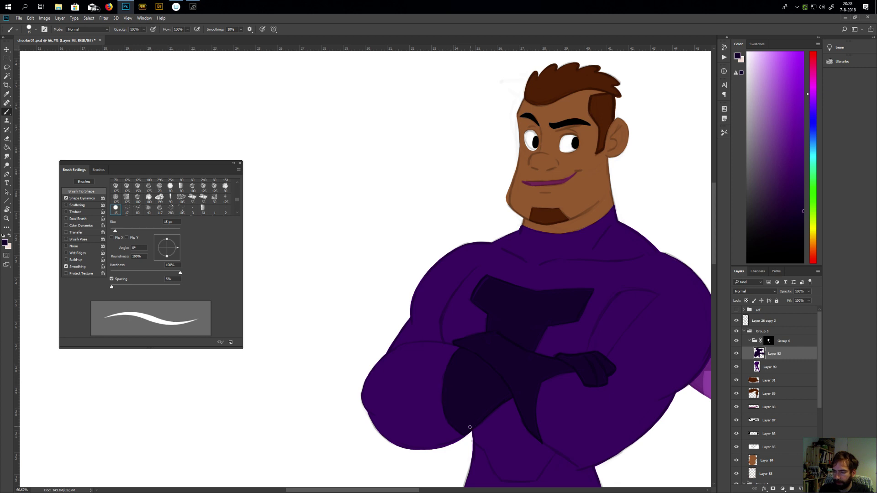
Touch up the gaps and edges of the filled chest emblem, gloves and hand with the 15 px brush
mouse_move(472, 350)
mouse_down()
mouse_move(499, 365)
mouse_move(519, 401)
mouse_up()
drag(534, 432, 534, 416)
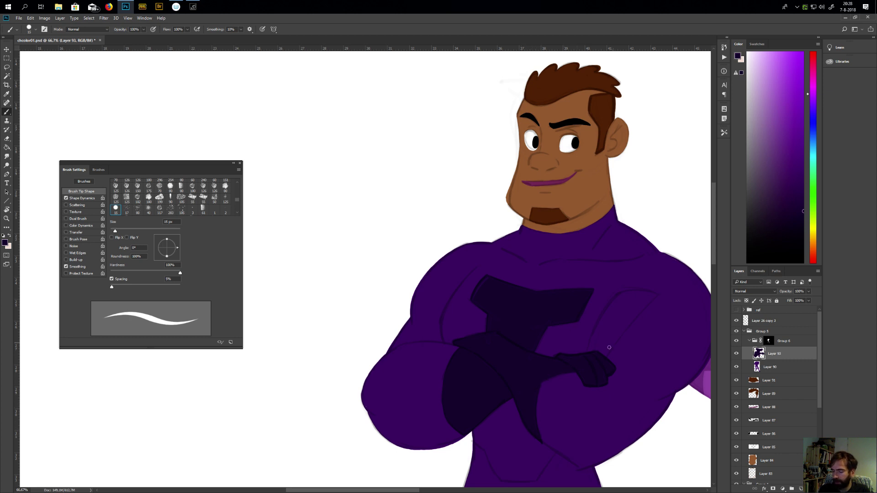
drag(583, 372, 585, 379)
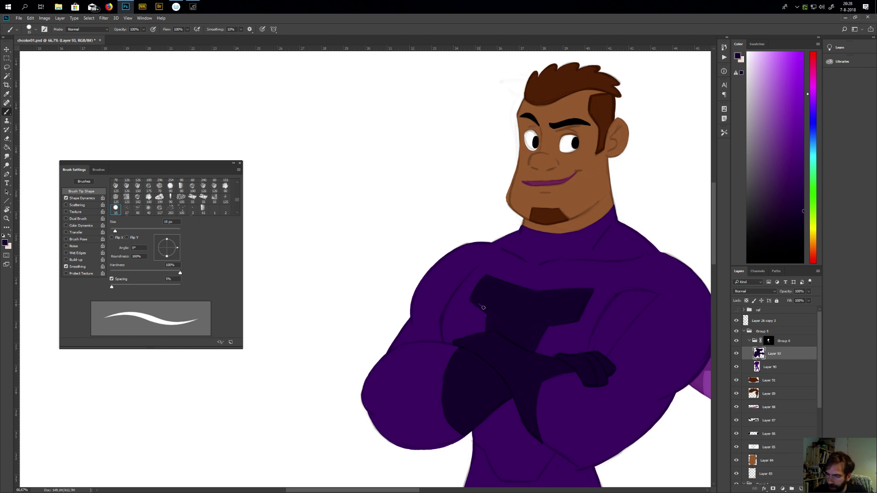
drag(504, 319, 432, 295)
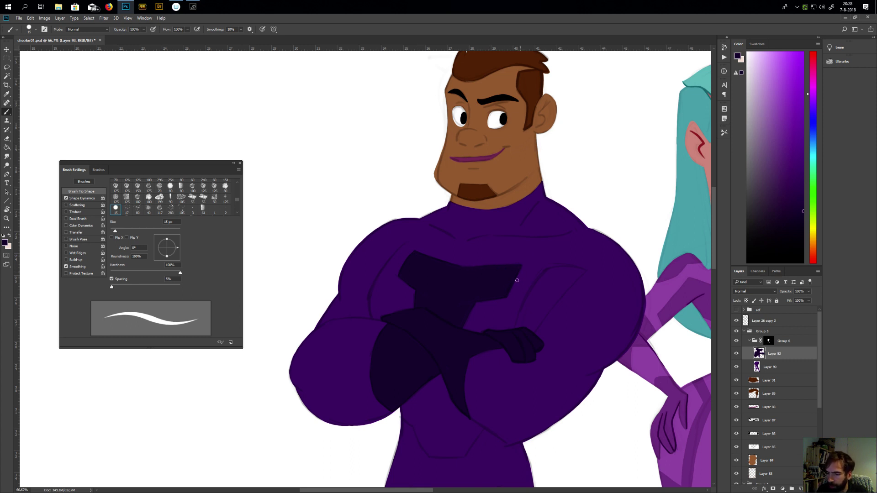
mouse_move(470, 305)
mouse_down()
mouse_move(429, 311)
mouse_move(435, 292)
mouse_move(422, 307)
mouse_up()
drag(453, 384, 461, 366)
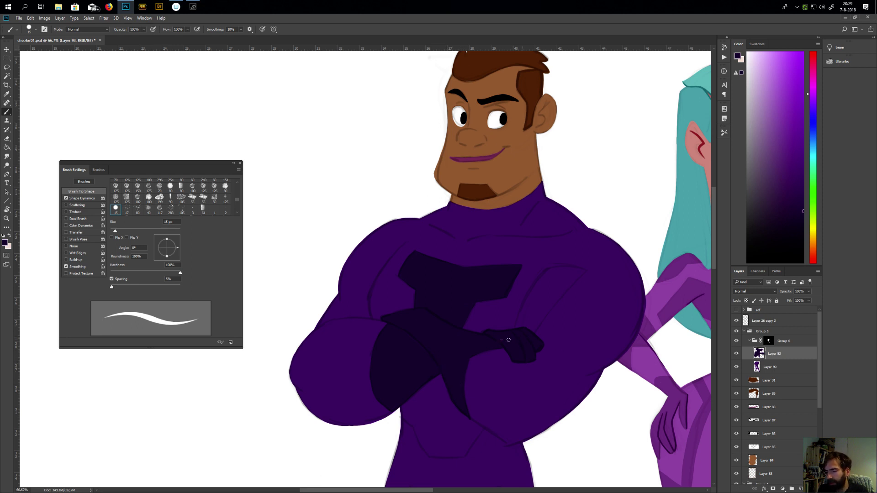
drag(488, 404, 453, 378)
mouse_move(508, 416)
mouse_down()
mouse_move(549, 389)
mouse_move(523, 385)
mouse_move(524, 399)
mouse_move(503, 384)
mouse_move(501, 407)
mouse_move(513, 407)
mouse_up()
Draw a curved boot top below the knee of the man's leg farther from the woman and fill the boot dark purple
scroll(499, 403, down, 5)
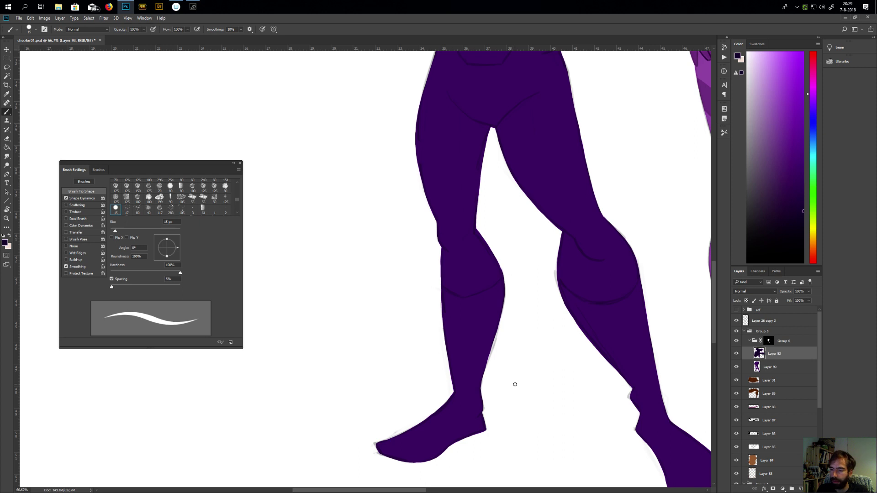
drag(441, 290, 459, 296)
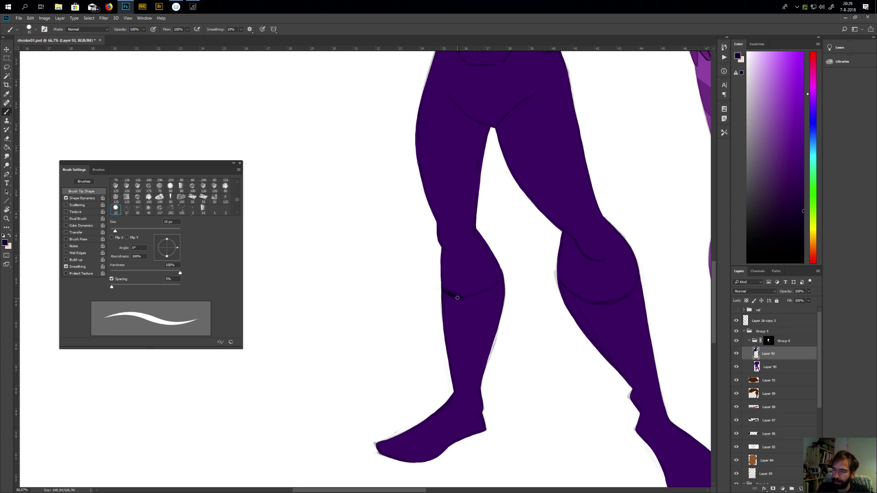
drag(467, 298, 503, 279)
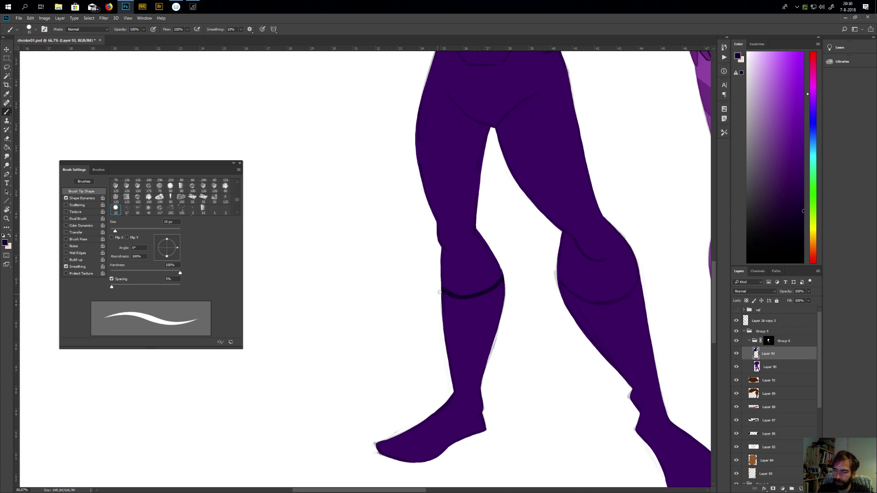
key(g)
click(461, 316)
key(b)
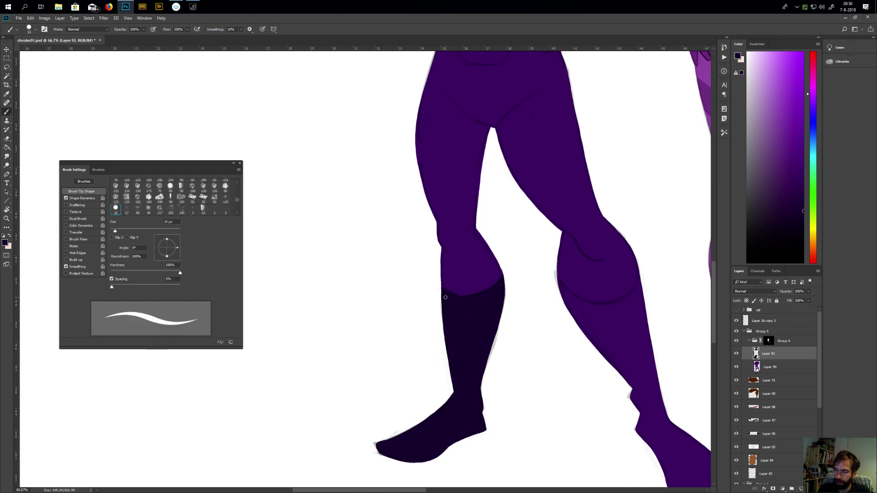
drag(460, 302, 477, 297)
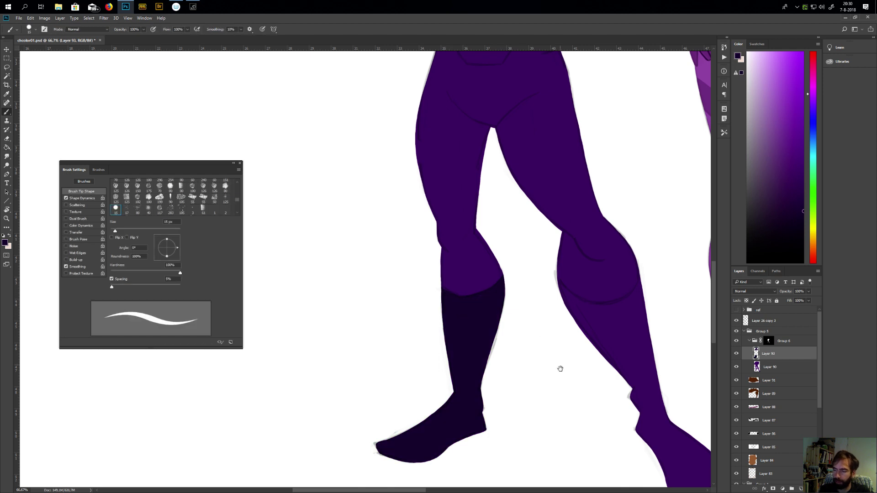
Draw a matching curved boot top on the leg nearer the woman and fill that boot dark purple
scroll(554, 353, right, 5)
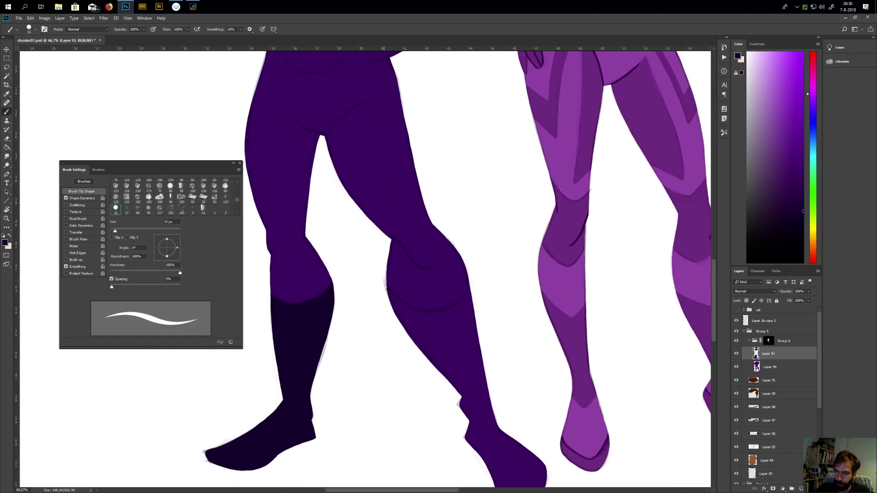
mouse_move(388, 290)
mouse_down()
mouse_move(440, 310)
mouse_move(462, 296)
mouse_up()
scroll(472, 276, down, 3)
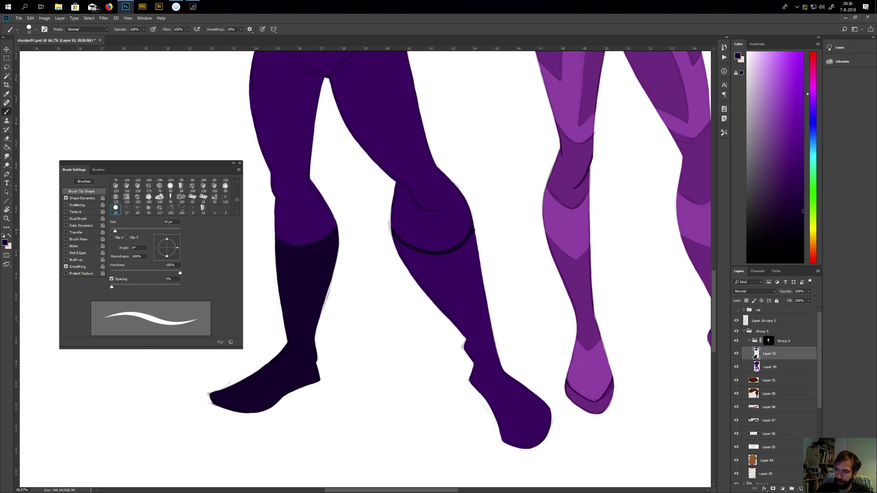
key(g)
click(463, 255)
key(b)
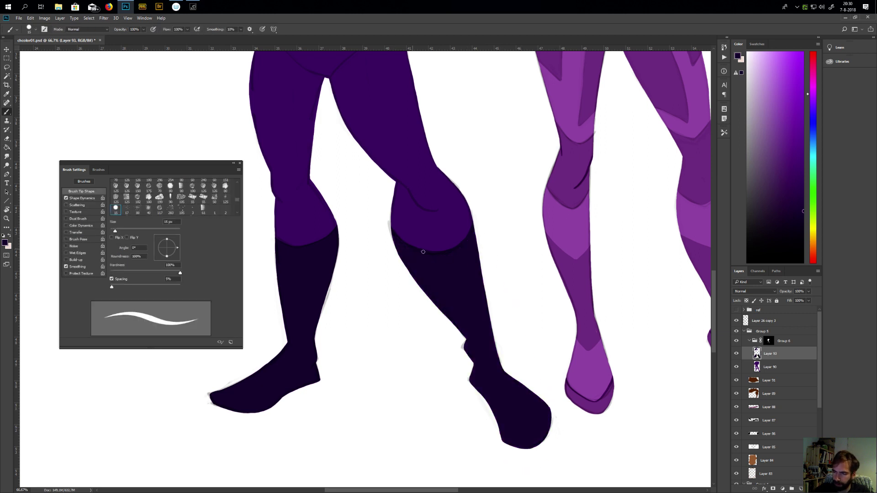
drag(483, 229, 529, 436)
Add an empty layer between the base suit layer and the dark pattern layer
drag(465, 255, 508, 396)
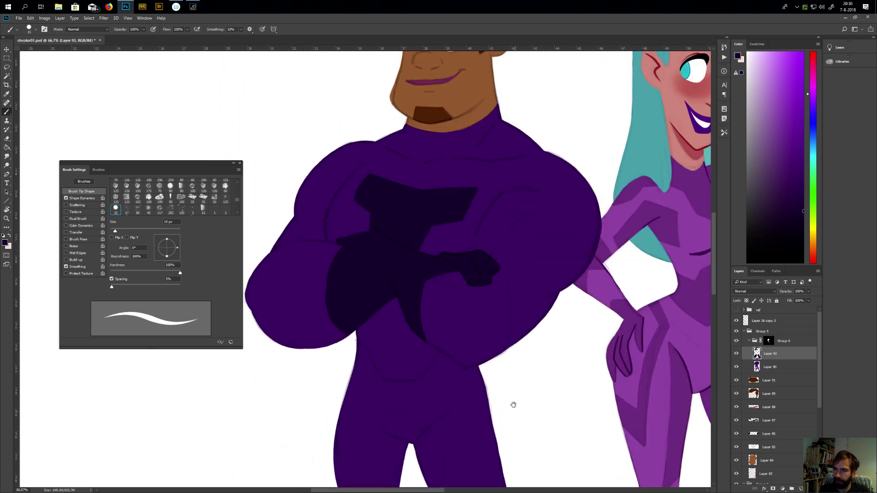
alt+click(503, 379)
alt+click(503, 380)
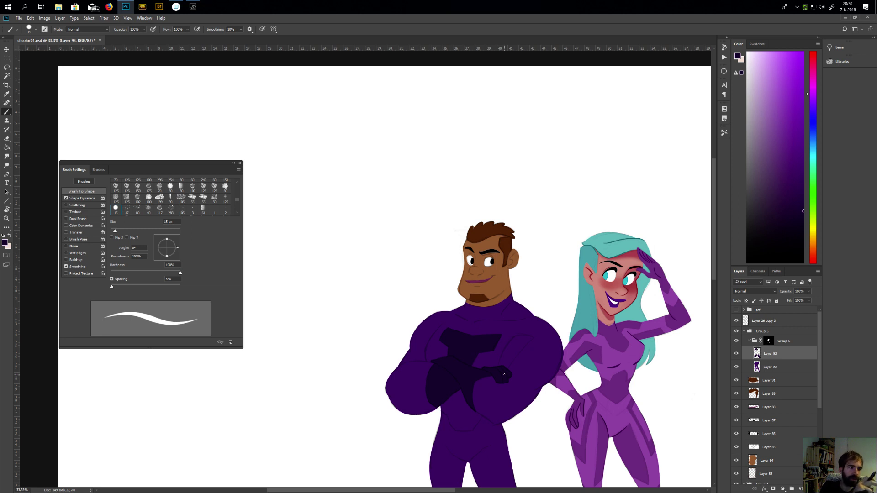
drag(520, 424, 511, 379)
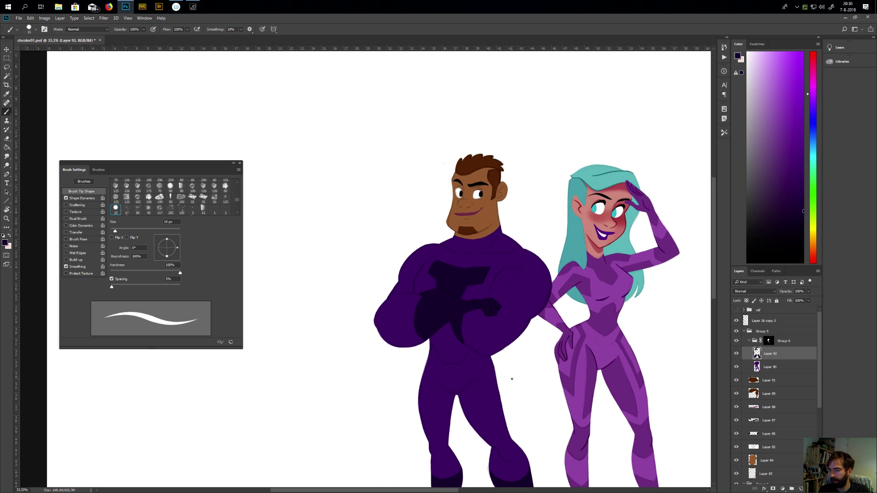
click(753, 369)
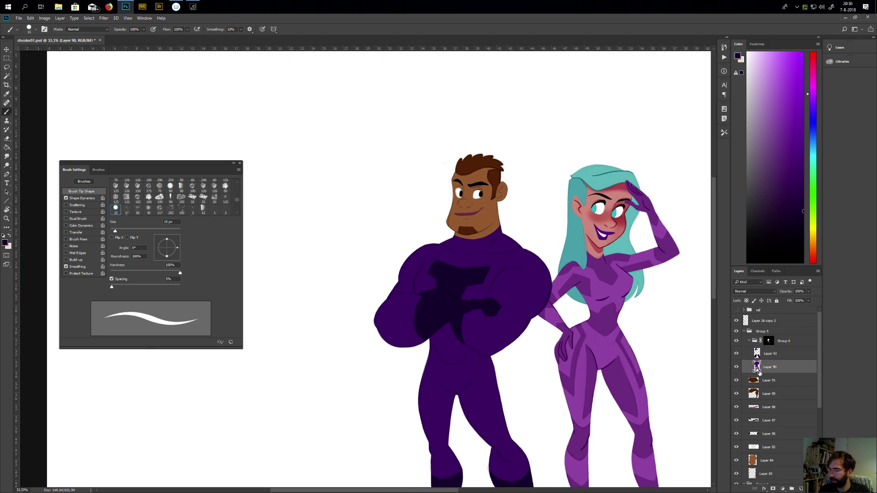
click(800, 489)
click(240, 28)
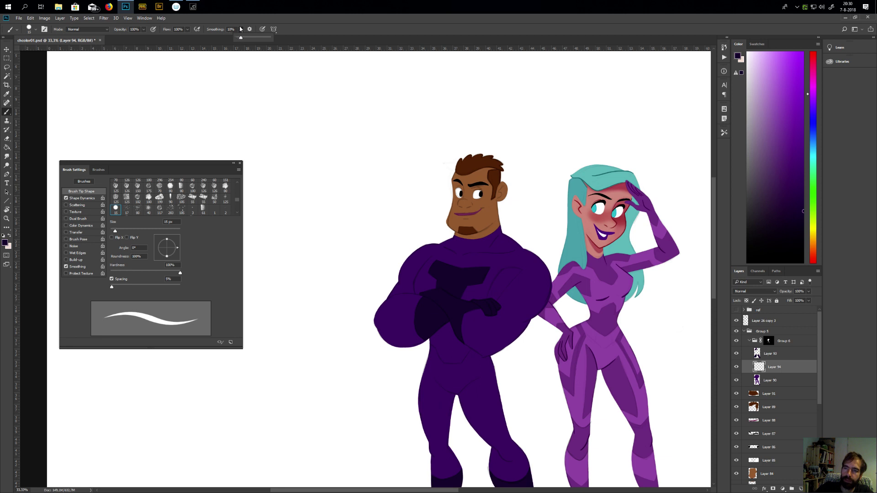
click(382, 30)
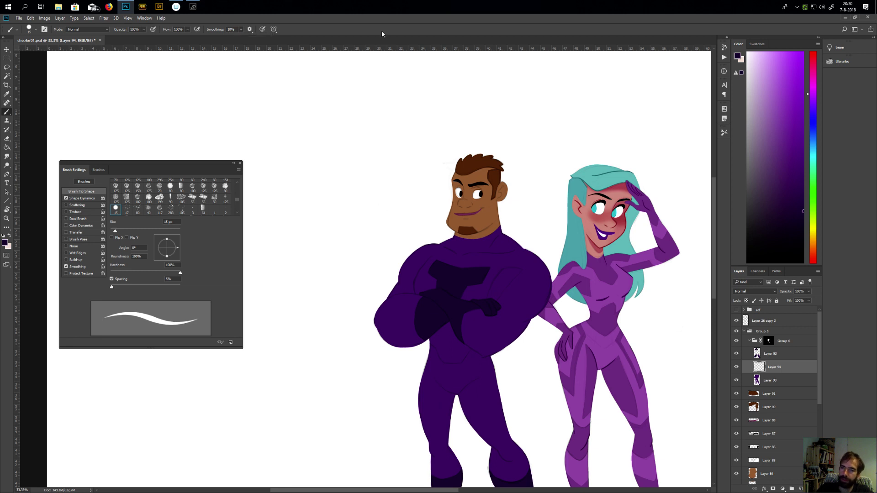
Outline an angular panel on the man's abdomen below the crossed arms and fill it with the dark purple
scroll(450, 309, up, 2)
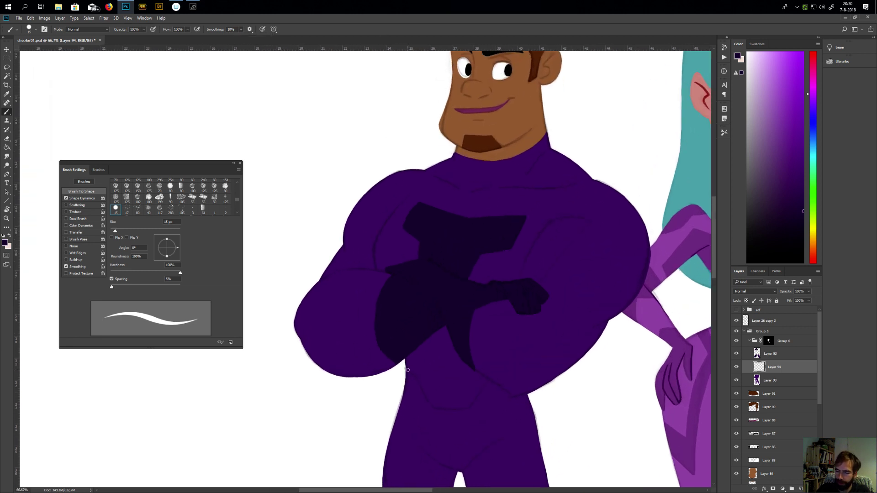
mouse_move(406, 370)
mouse_down()
mouse_move(433, 404)
mouse_move(428, 396)
mouse_move(444, 406)
mouse_move(436, 406)
mouse_move(465, 407)
mouse_move(480, 388)
mouse_up()
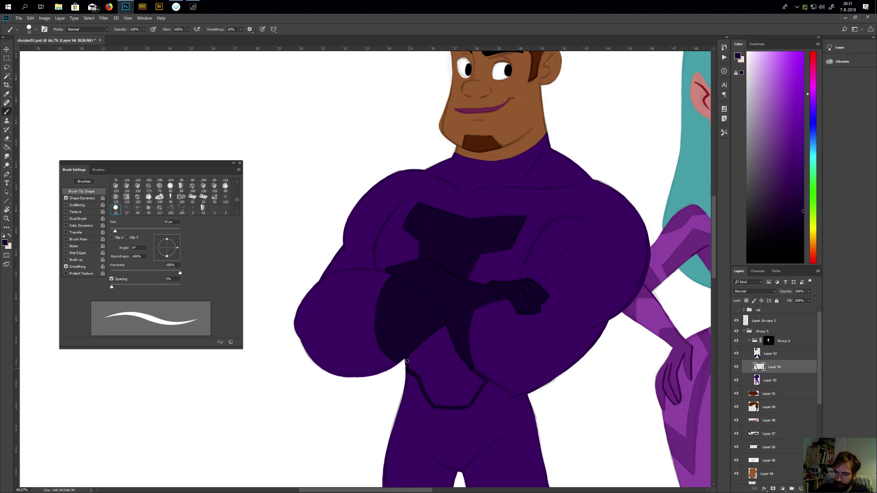
key(g)
click(421, 363)
key(b)
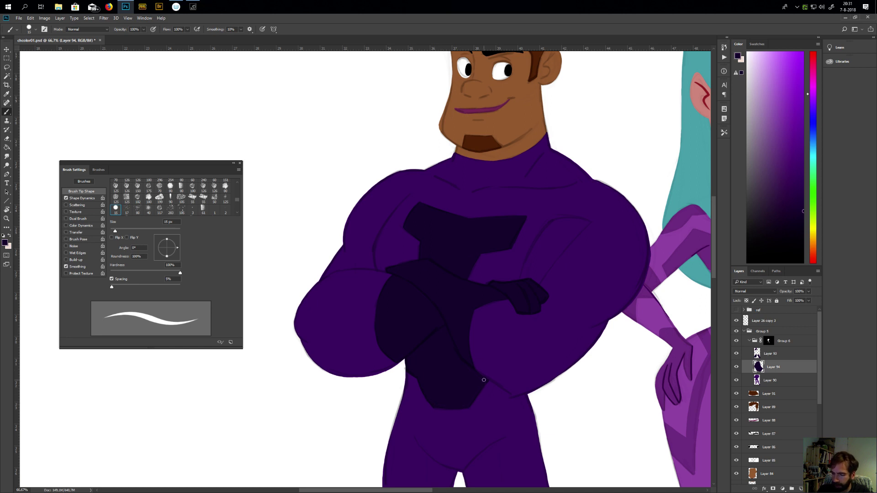
alt+click(515, 397)
alt+click(516, 398)
alt+click(516, 398)
drag(522, 410, 457, 320)
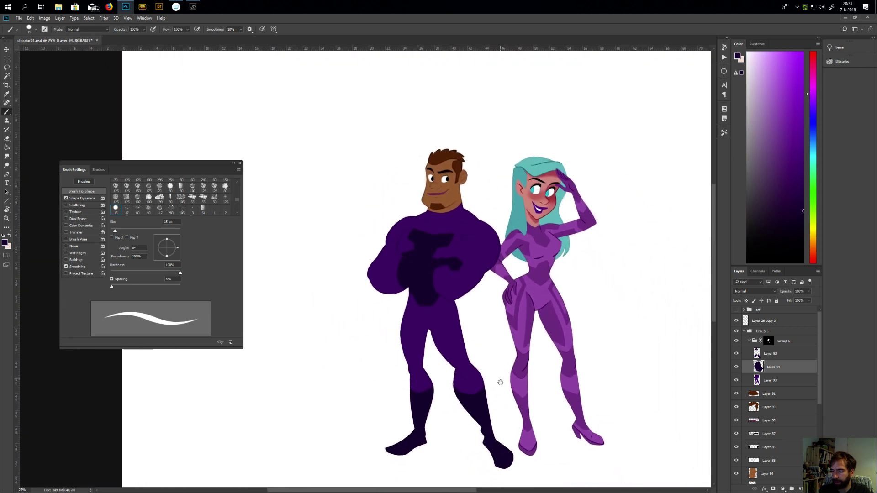
drag(502, 420, 501, 424)
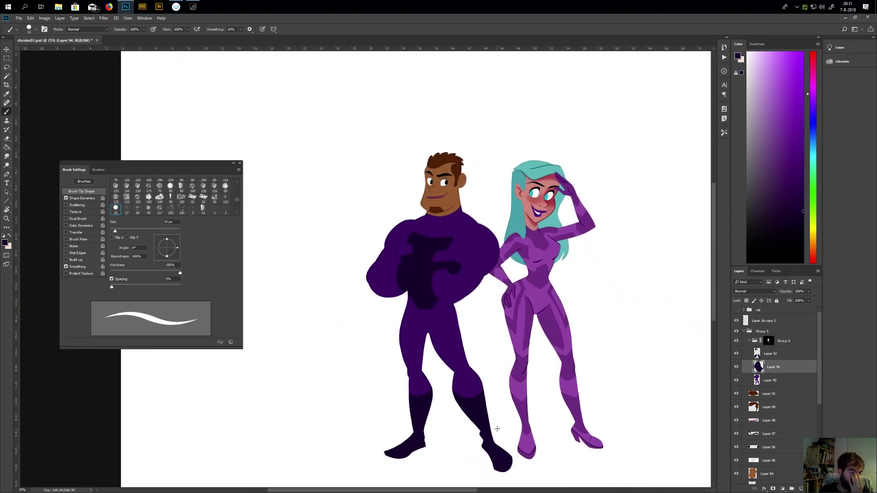
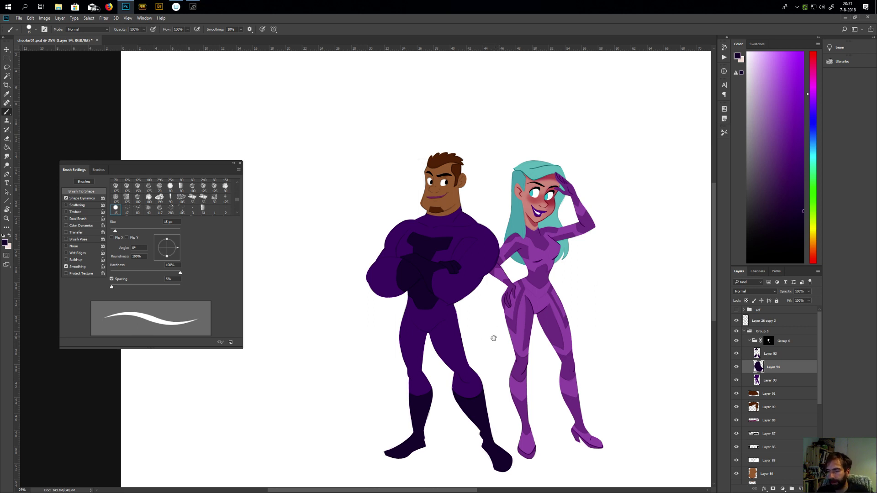
Collapse the man's group, Group 5, and add an empty layer directly above it for his face lines
drag(493, 338, 476, 354)
ctrl+click(457, 324)
drag(471, 414, 452, 316)
drag(423, 245, 501, 460)
ctrl+click(478, 290)
ctrl+click(479, 290)
drag(490, 314, 452, 339)
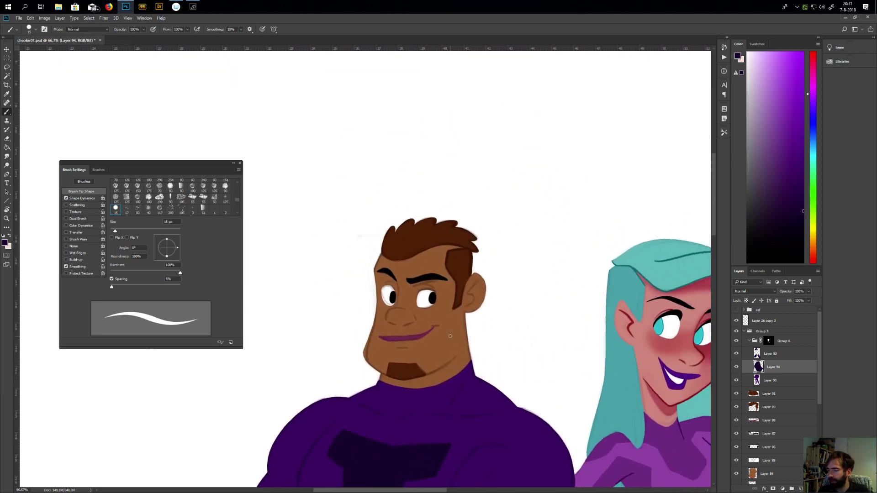
click(744, 331)
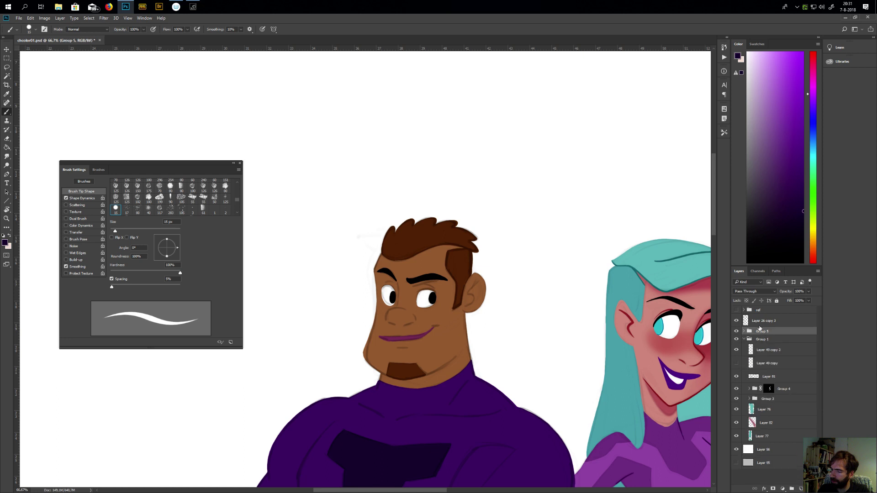
click(800, 489)
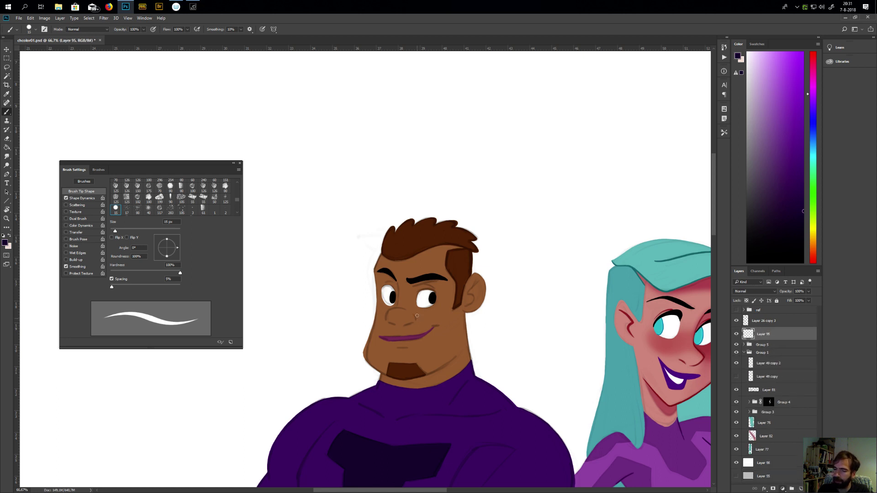
Sample the goatee's dark brown and, with a much thinner brush, draw the man's nose outline and the line along its bridge
alt+click(406, 366)
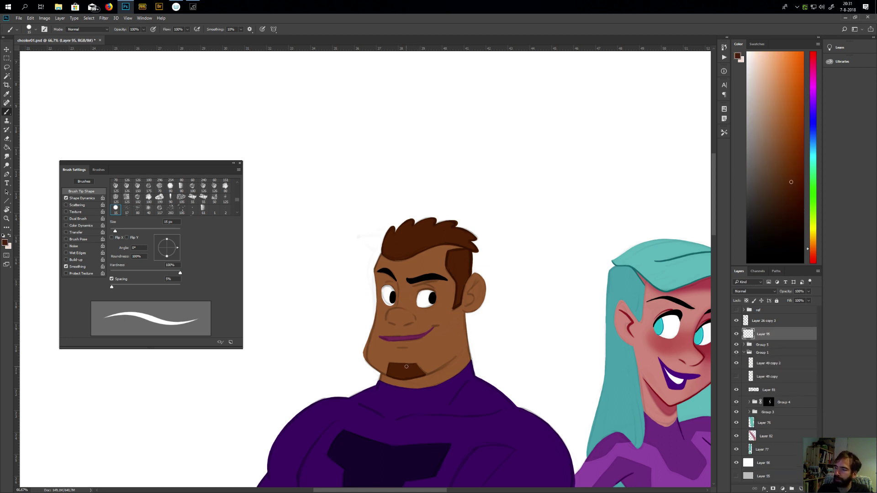
scroll(396, 306, up, 1)
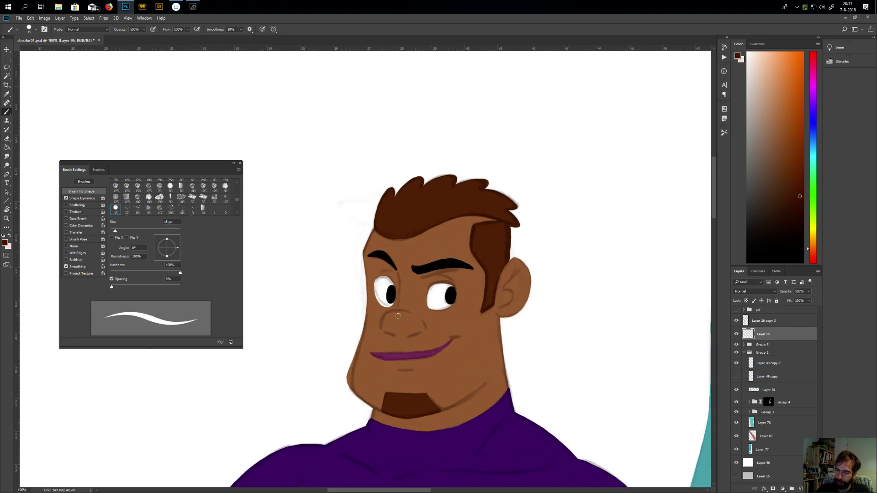
key(bracketleft)
key(bracketleft)
key(bracketleft)
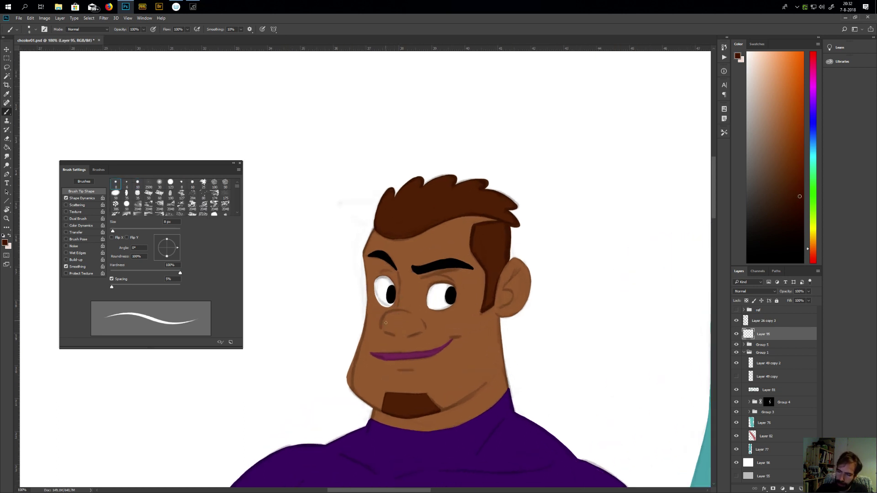
mouse_move(381, 330)
mouse_down()
mouse_move(393, 312)
mouse_move(417, 316)
mouse_up()
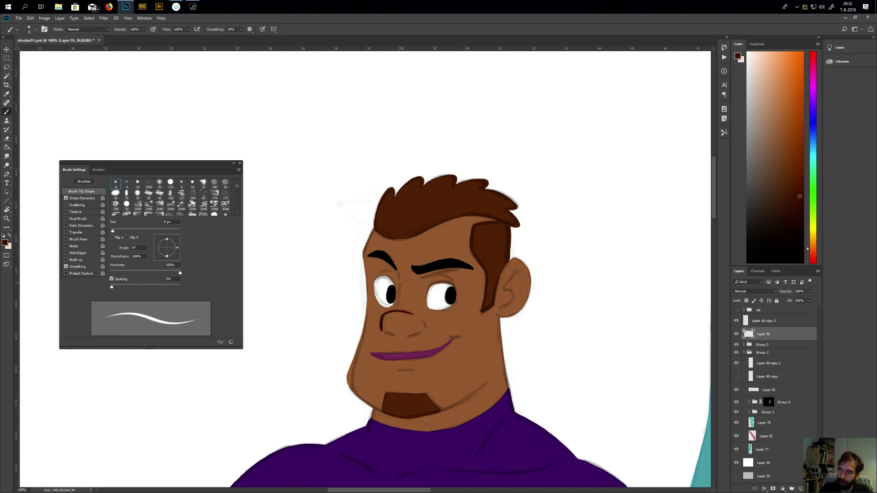
drag(397, 273, 395, 310)
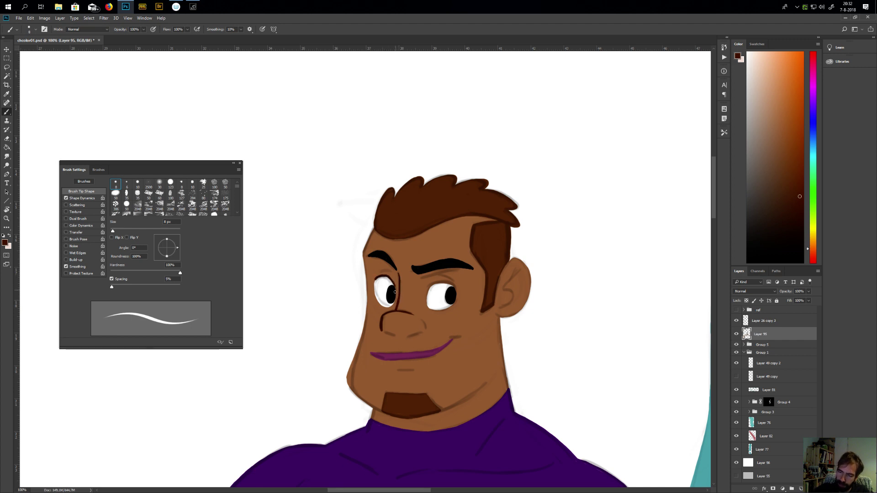
Draw thin dark brown eyelid creases above both of the man's eyes, redoing the first attempt
drag(430, 288, 451, 285)
key(ctrl+z)
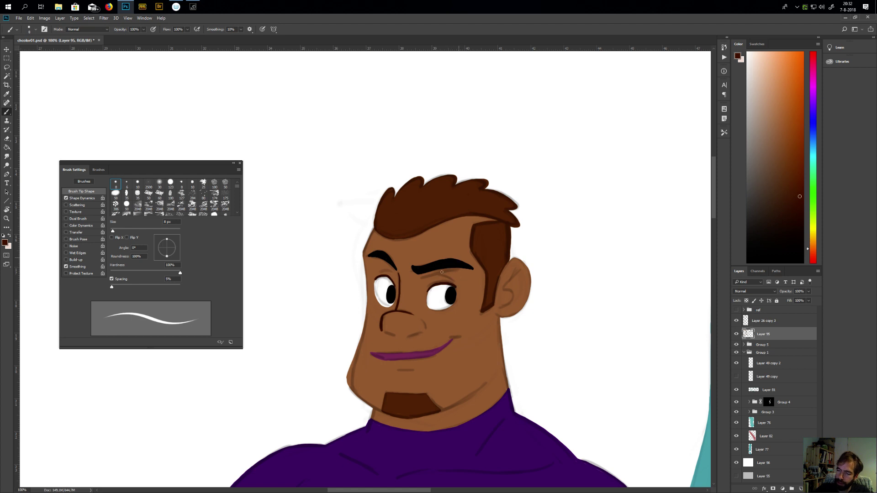
drag(440, 274, 450, 280)
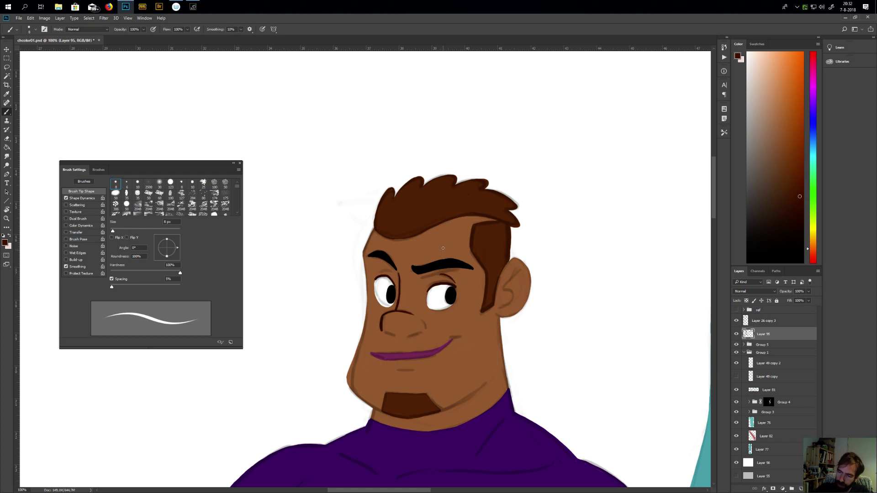
drag(375, 277, 388, 271)
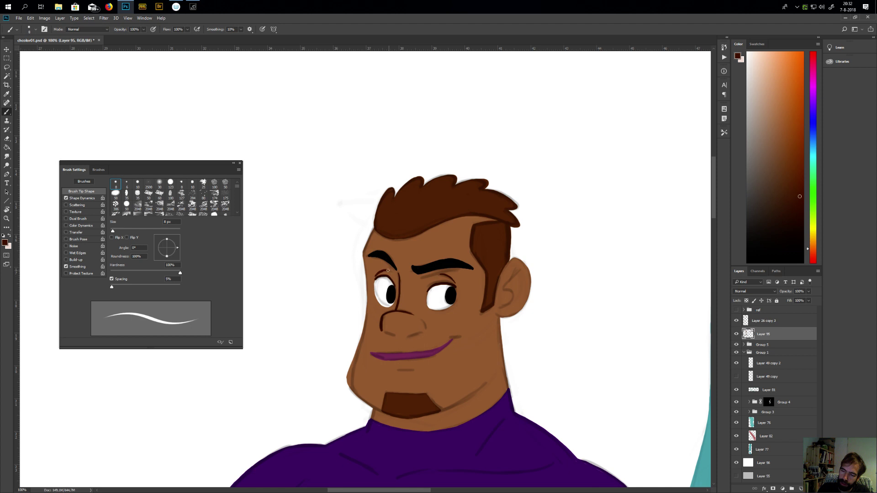
Draw the man's nose wing and nostrils and a short crease below his lower lip in dark brown
mouse_move(421, 320)
mouse_down()
mouse_move(426, 328)
mouse_move(412, 336)
mouse_up()
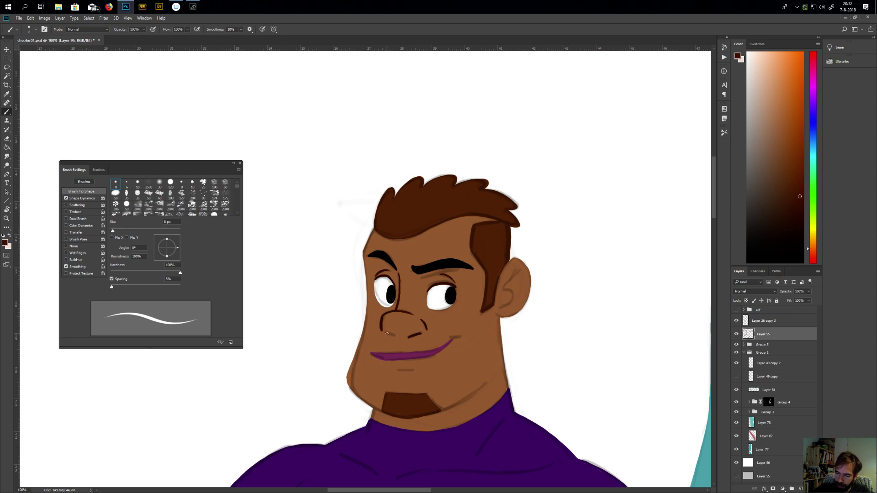
mouse_move(408, 366)
mouse_down()
mouse_move(445, 386)
mouse_move(456, 376)
mouse_move(443, 384)
mouse_move(462, 383)
mouse_up()
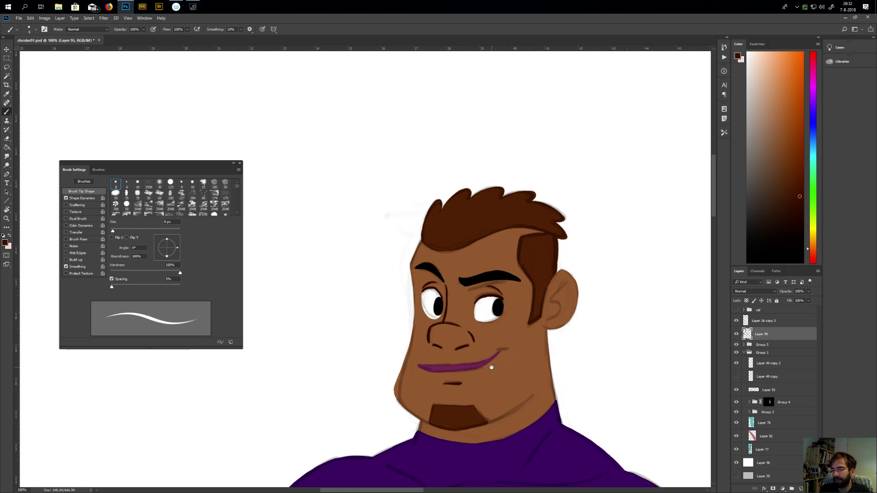
drag(577, 370, 507, 373)
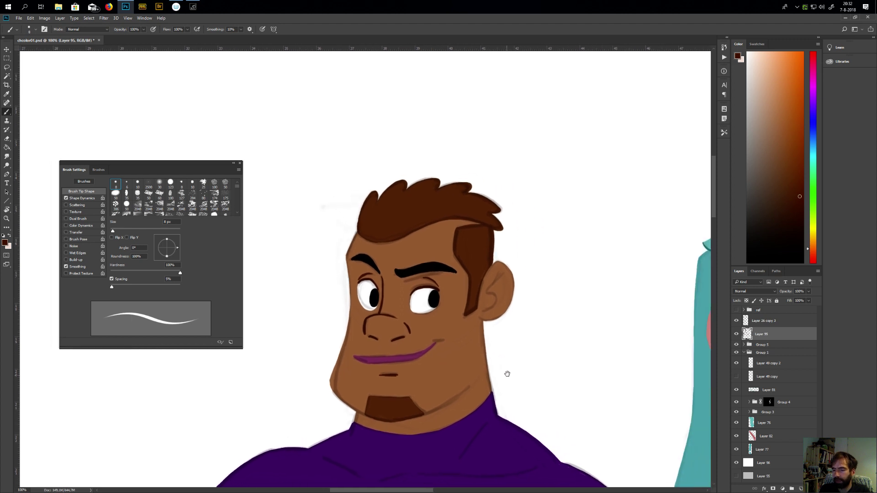
Draw the upper inner fold of the man's ear and the smile crease at the corner of his mouth
mouse_move(505, 273)
mouse_down()
mouse_move(486, 294)
mouse_move(500, 277)
mouse_up()
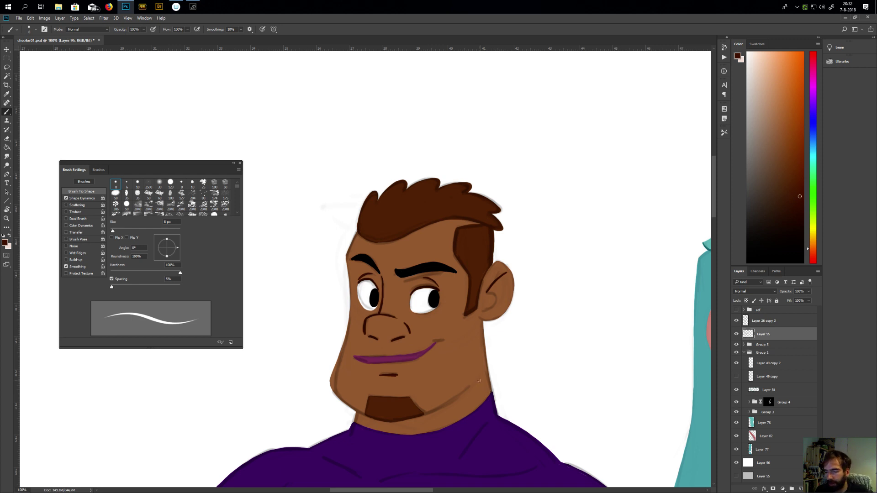
mouse_move(476, 408)
mouse_down()
mouse_move(544, 397)
mouse_move(566, 375)
mouse_up()
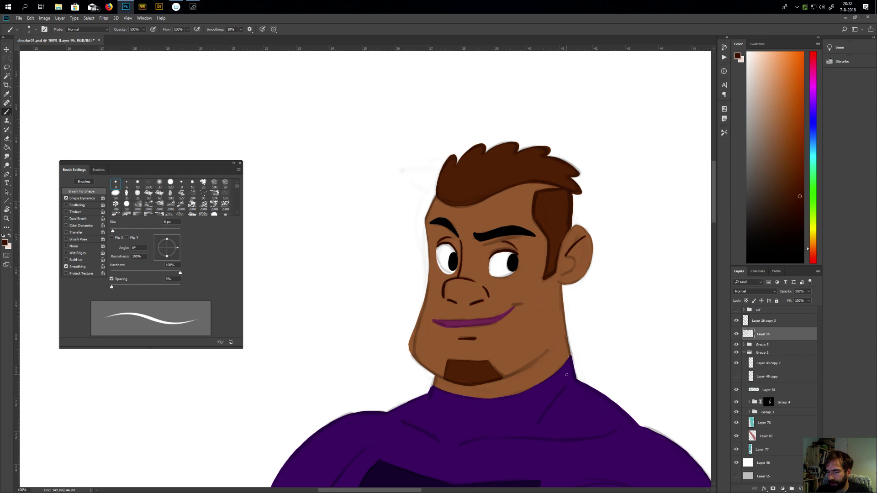
mouse_move(433, 376)
mouse_down()
mouse_move(451, 383)
mouse_move(399, 408)
mouse_move(399, 368)
mouse_up()
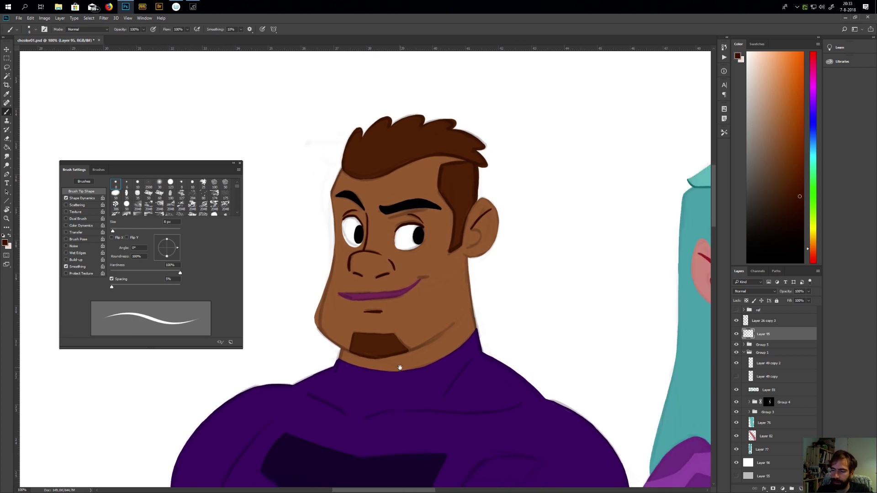
drag(417, 279, 429, 276)
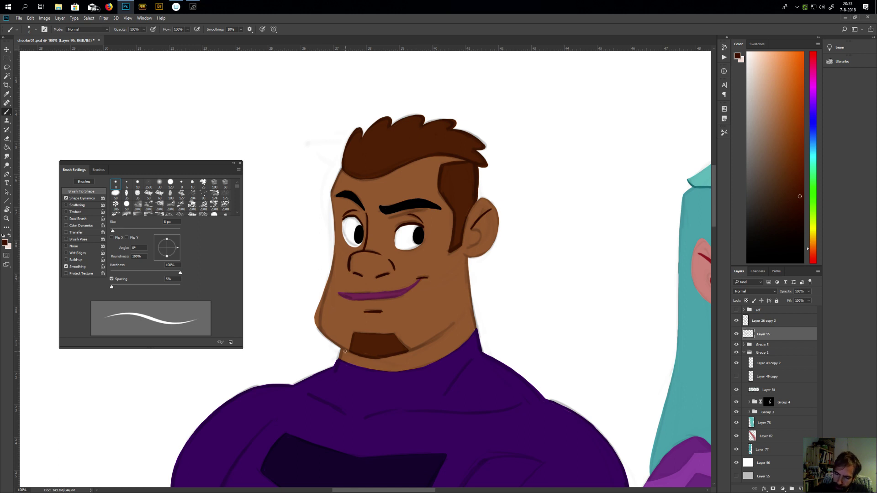
Draw the dark brown jawline beneath the man's goatee and up along his cheek
mouse_move(335, 344)
mouse_down()
mouse_move(458, 379)
mouse_move(486, 415)
mouse_up()
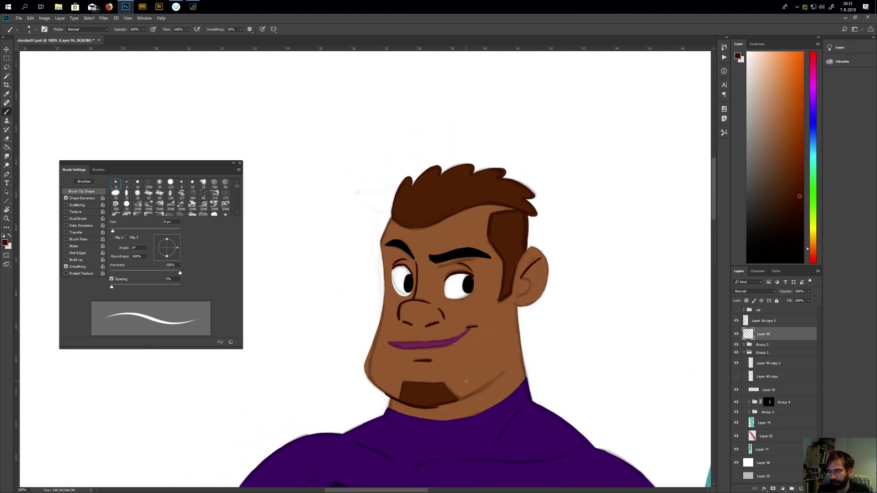
mouse_move(429, 408)
mouse_down()
mouse_move(479, 392)
mouse_move(504, 373)
mouse_move(456, 401)
mouse_up()
scroll(443, 405, down, 2)
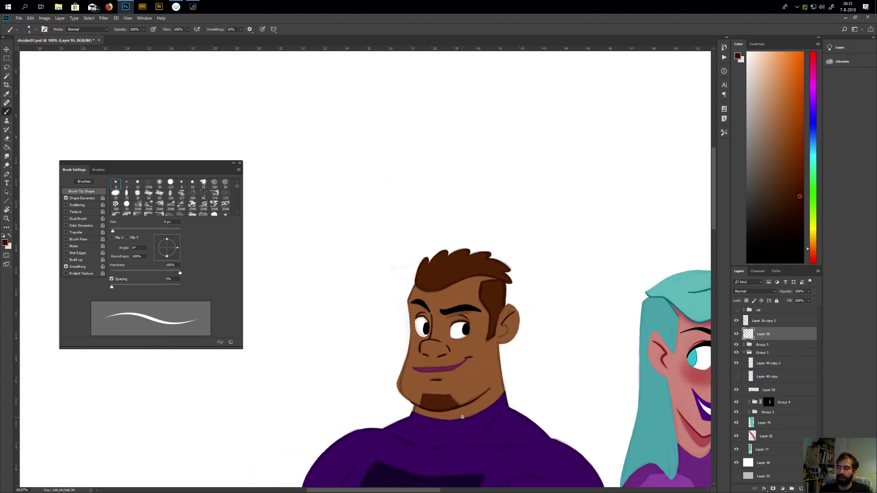
Complete the curved inner ear line on the man in dark brown
scroll(492, 348, up, 2)
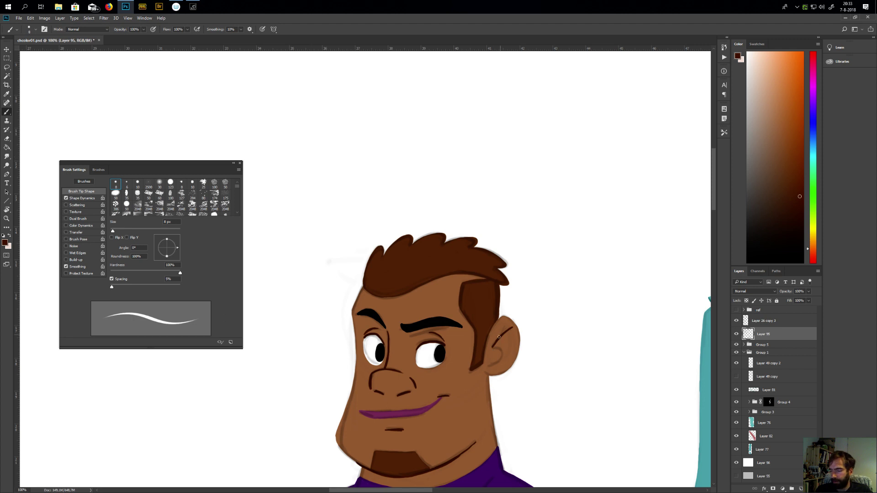
drag(497, 347, 503, 350)
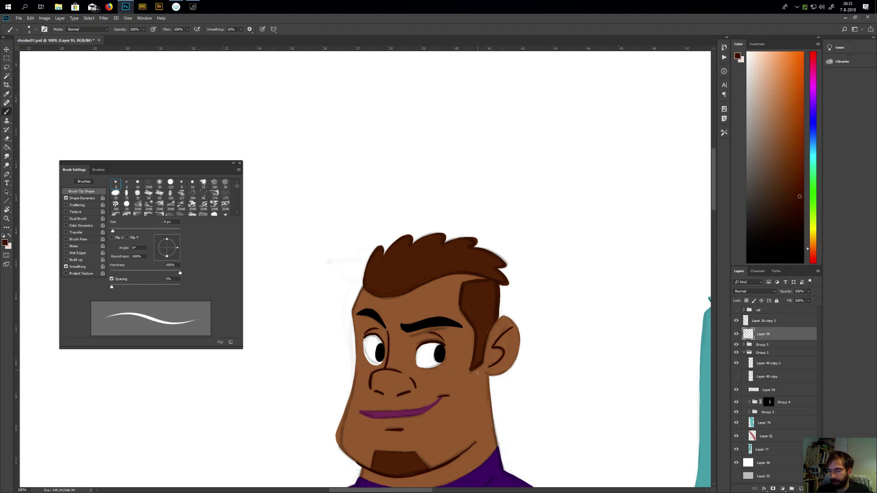
drag(441, 475, 478, 435)
Add another empty layer above the face lines and sample the dark purple from the man's chest emblem
scroll(478, 435, down, 3)
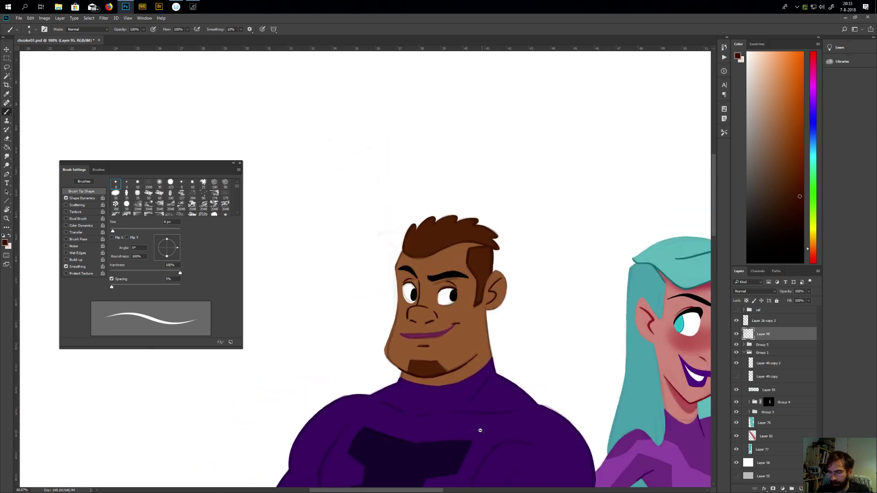
drag(463, 416, 462, 355)
scroll(475, 352, up, 2)
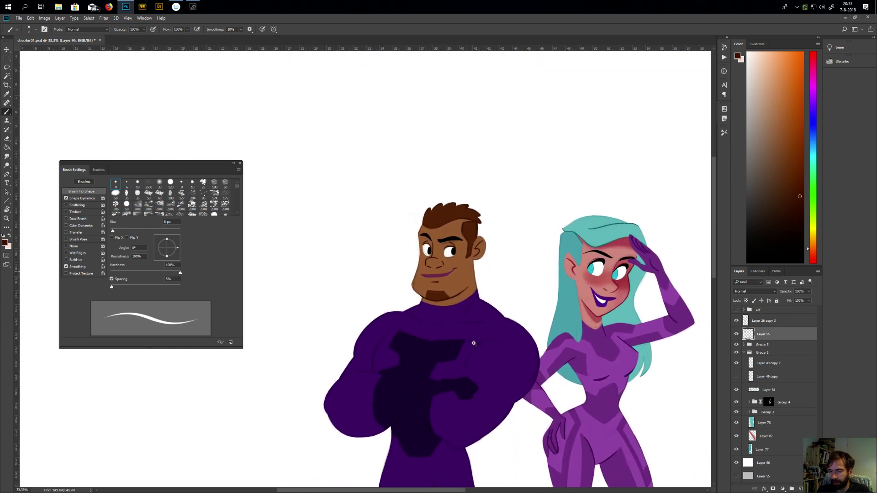
click(798, 487)
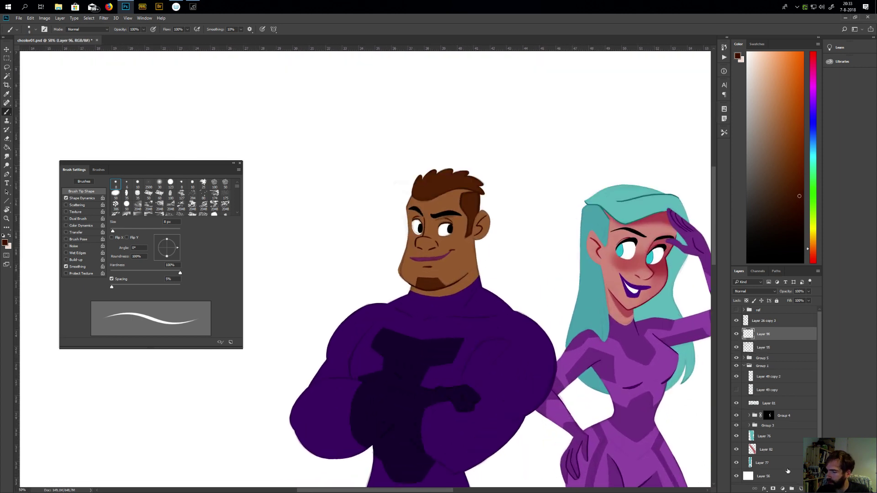
drag(418, 368, 446, 363)
alt+click(456, 352)
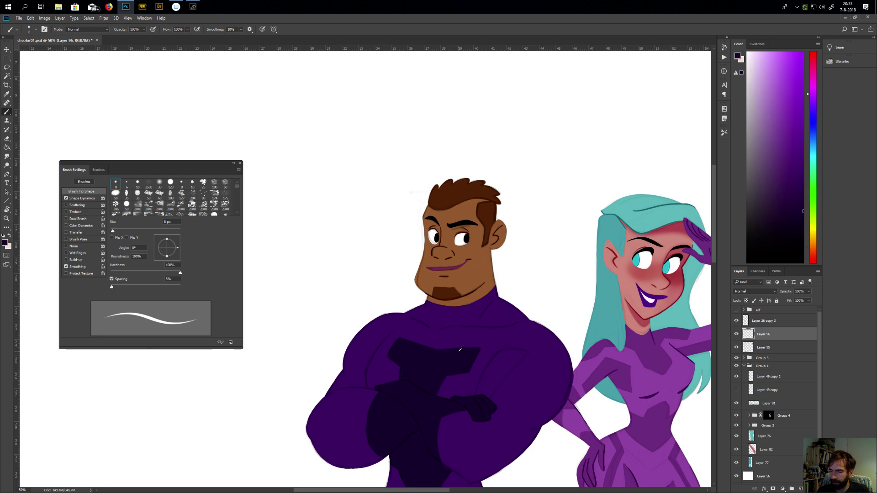
Enlarge the brush to 10 px and draw the diagonal neck muscle line on the man's suit
scroll(453, 351, up, 1)
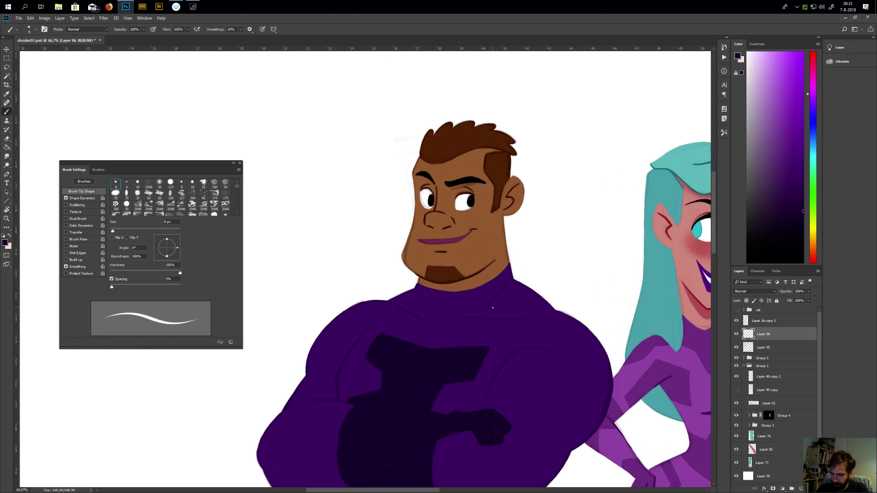
key(bracketright)
key(bracketright)
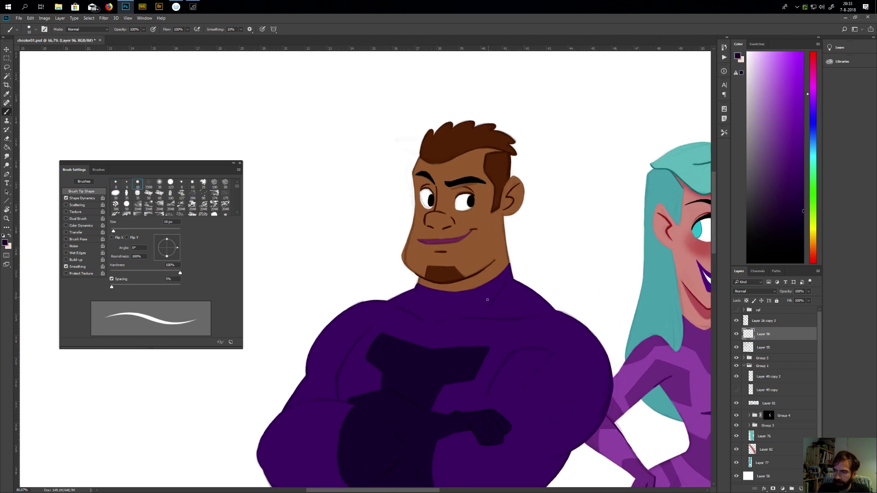
drag(488, 309, 496, 298)
Draw the man's two collarbone lines across his upper chest in dark purple, reworking the outer end of the longer one
drag(449, 338, 489, 382)
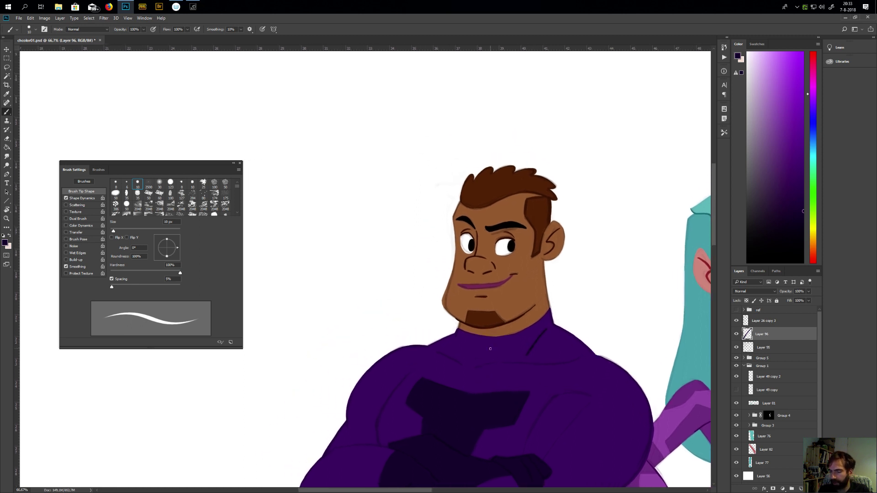
key(ctrl+z)
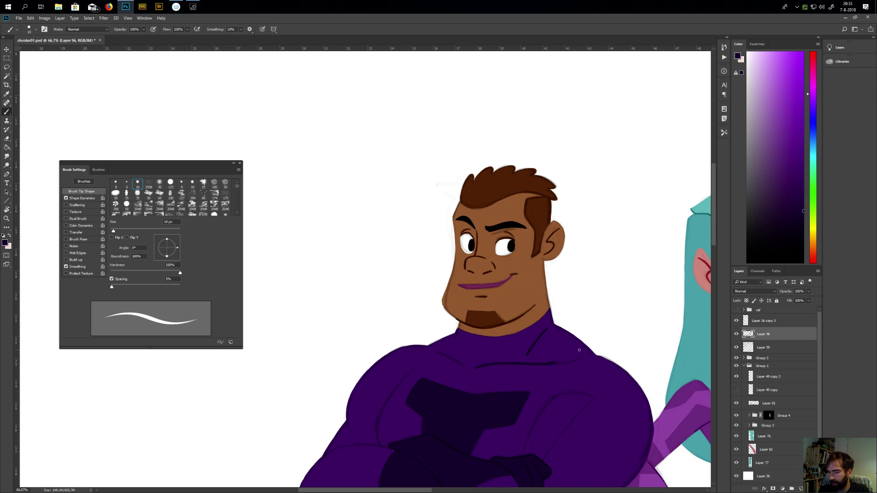
key(e)
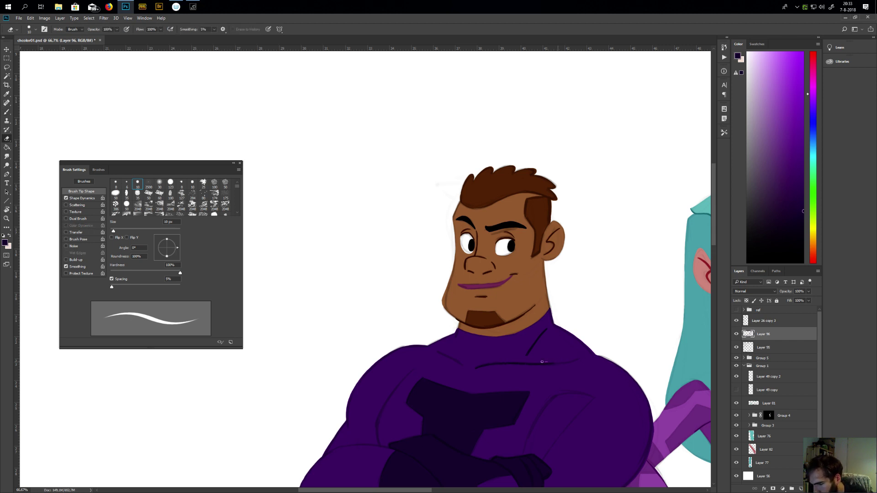
key(b)
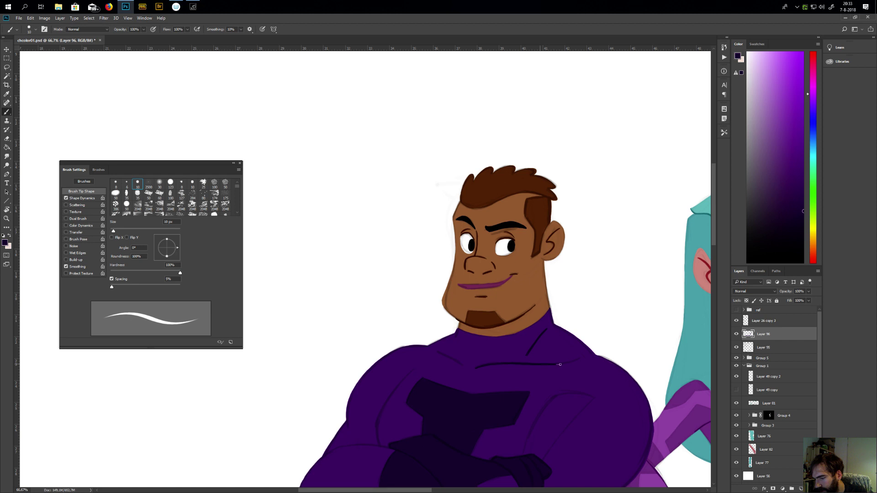
drag(560, 364, 581, 360)
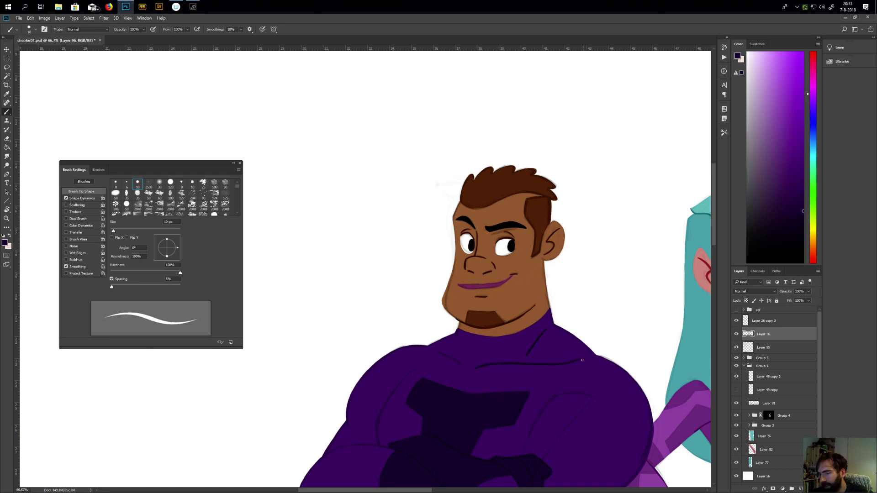
drag(531, 429, 507, 370)
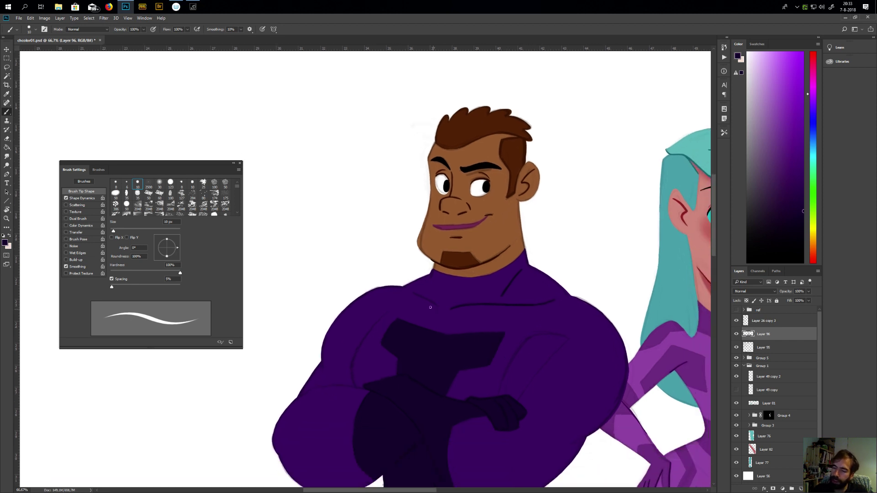
drag(411, 291, 433, 303)
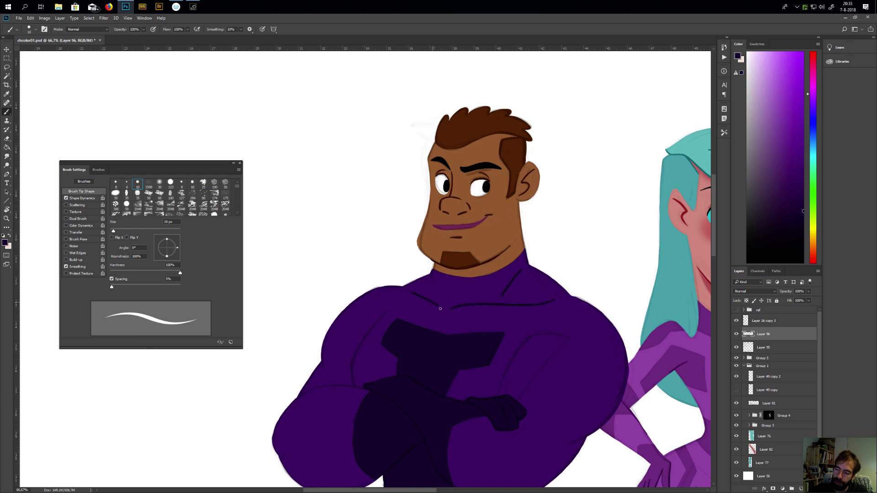
Draw the curved line between the man's chest and upper arm on the emblem's shorter-shoulder side in dark purple, erasing and reworking the stroke
drag(380, 403, 490, 369)
drag(498, 278, 479, 302)
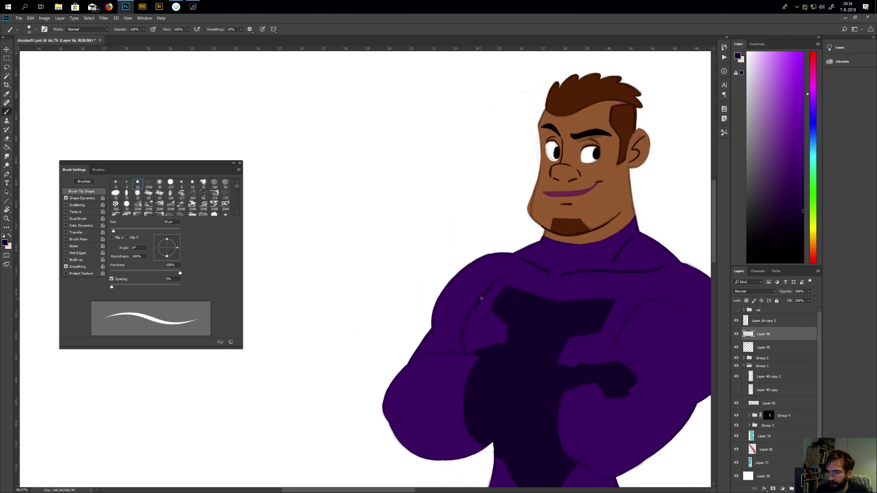
key(e)
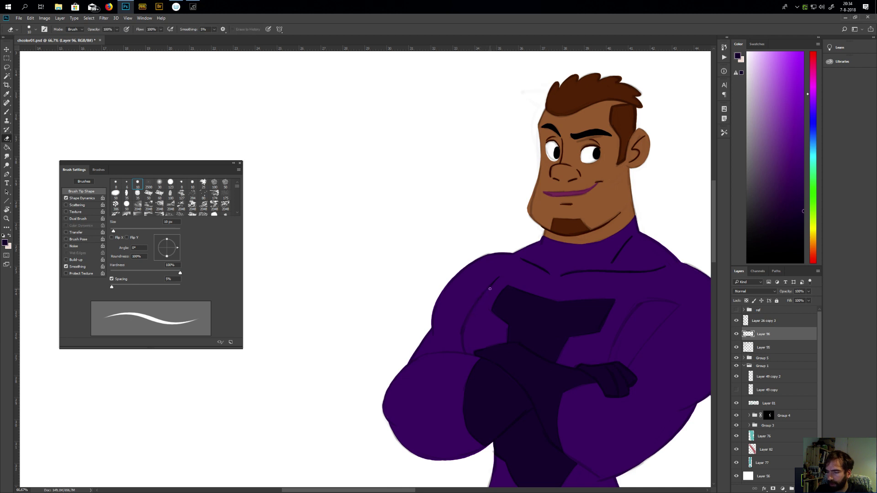
key(b)
drag(461, 333, 465, 352)
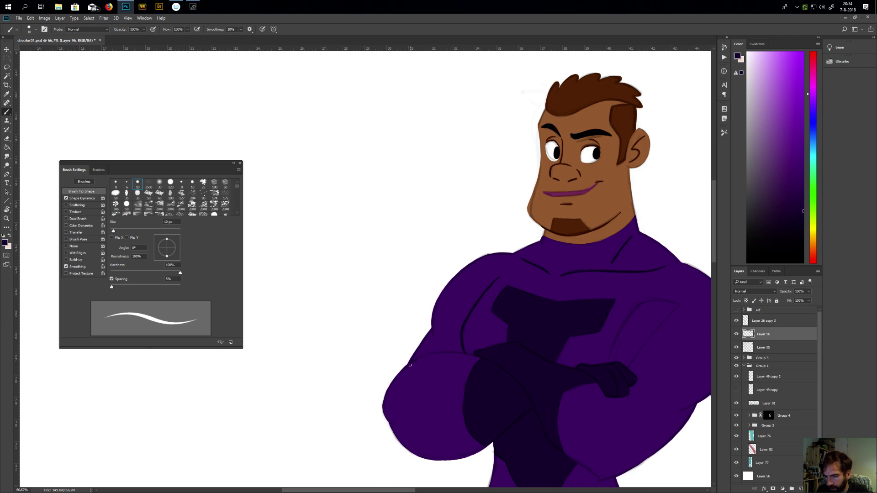
Line the same folded arm in dark purple along the forearm's upper edge, the outer upper arm and the short elbow crease
drag(430, 354, 442, 352)
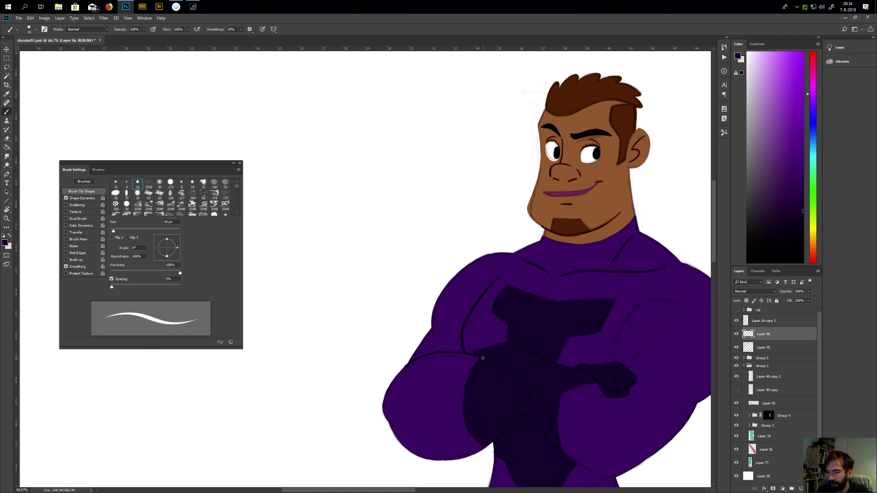
drag(432, 317, 431, 306)
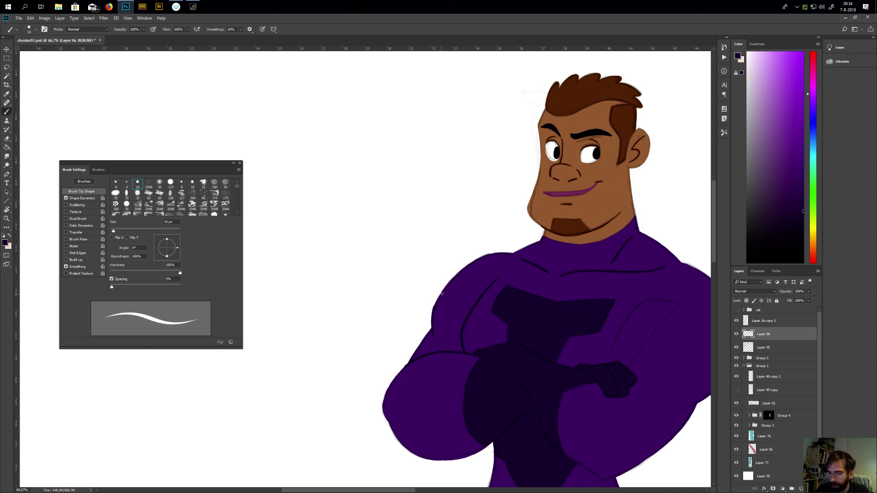
drag(382, 405, 388, 420)
key(e)
key(b)
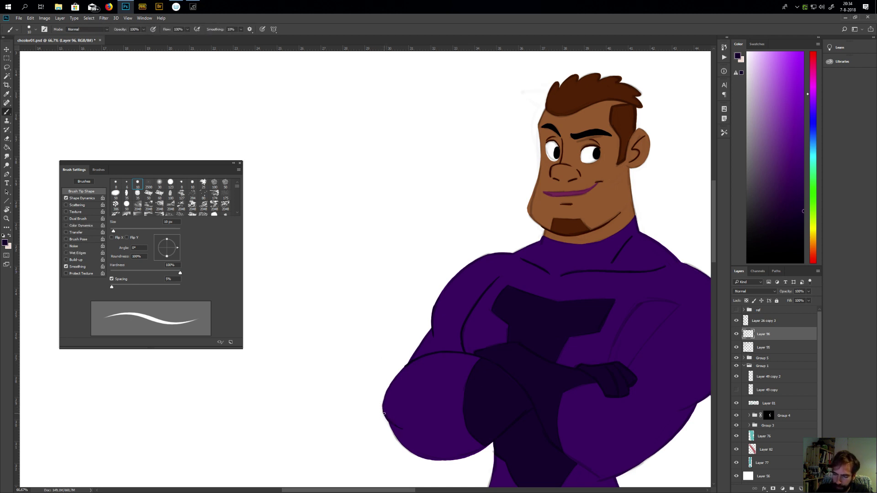
Draw the other arm's elbow crease and the curved line separating that arm from the man's chest
drag(651, 421, 540, 414)
drag(550, 401, 562, 373)
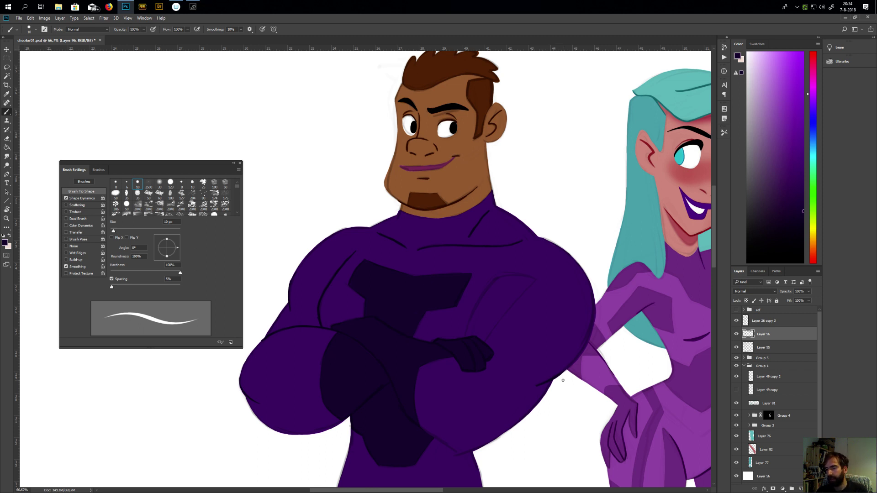
drag(464, 362, 497, 365)
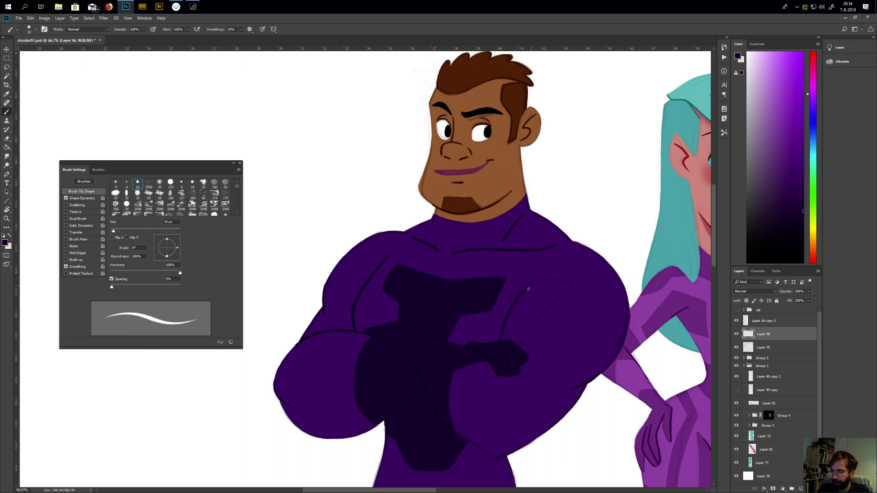
key(ctrl+minus)
key(ctrl+minus)
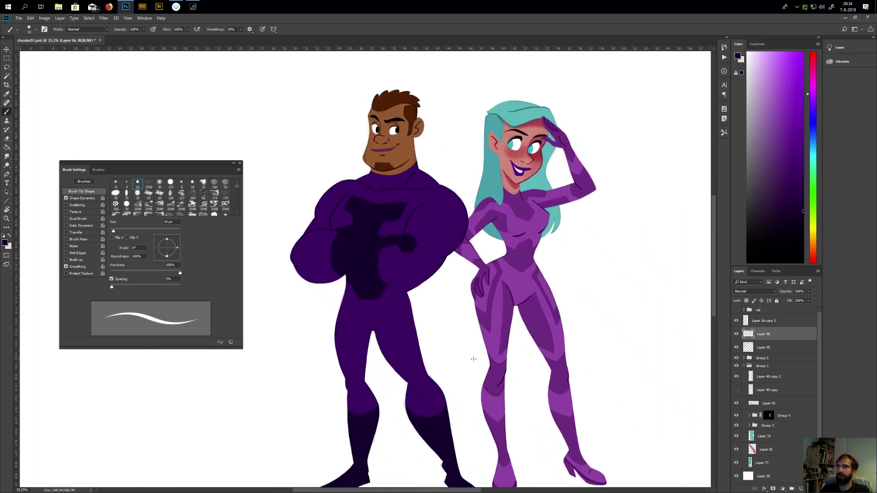
Draw the two curved hip creases running from the man's crotch up toward his hips in dark purple
drag(461, 387, 574, 460)
ctrl+click(447, 334)
ctrl+click(447, 335)
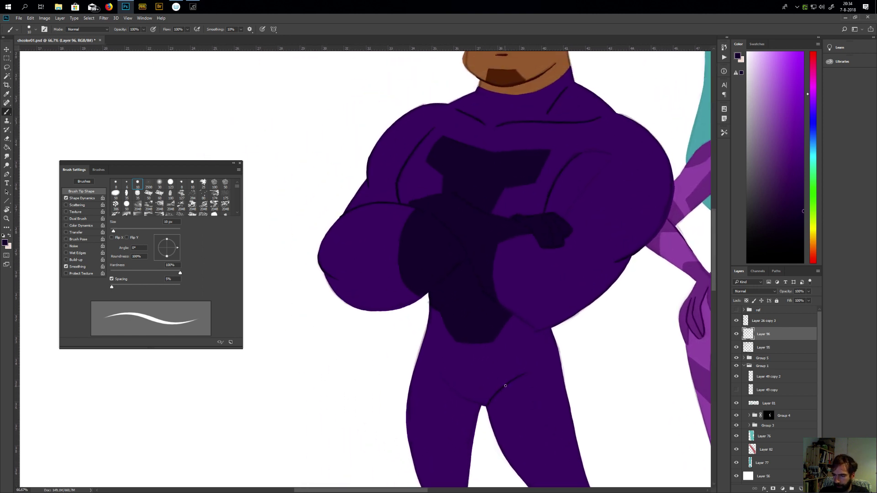
drag(515, 414, 460, 436)
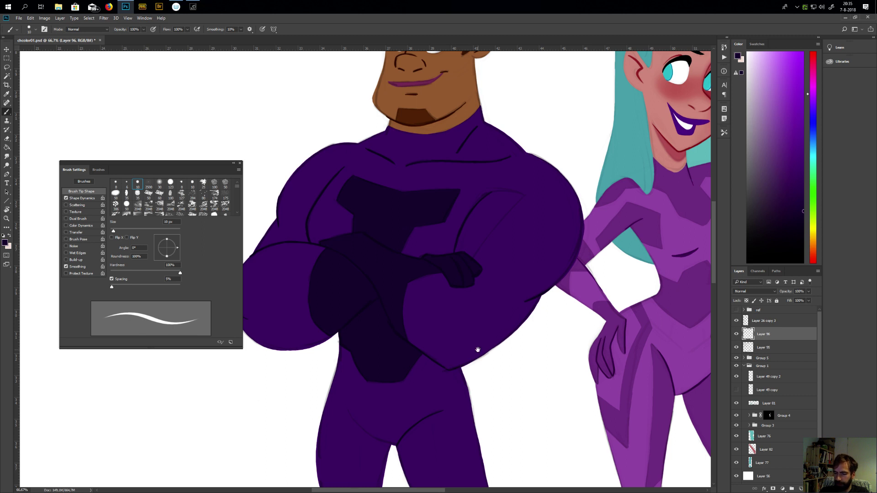
drag(412, 480, 430, 412)
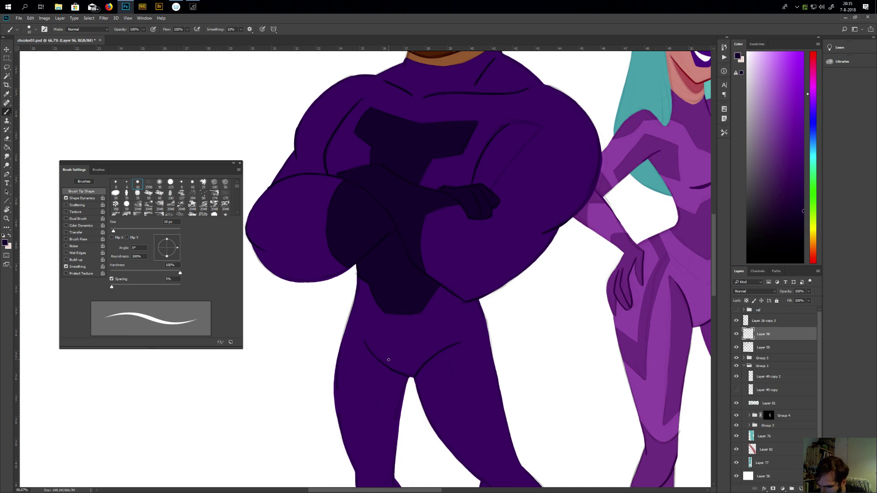
drag(458, 425, 477, 421)
alt+click(500, 341)
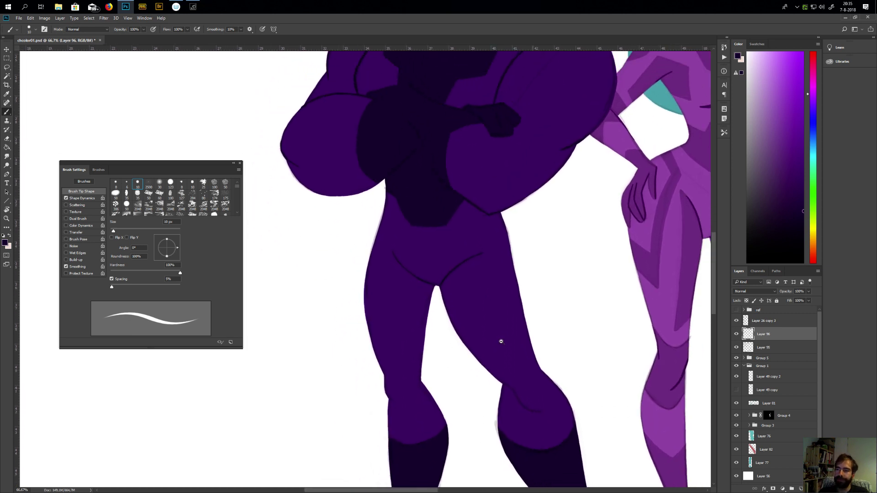
alt+click(502, 341)
mouse_move(504, 342)
mouse_down()
mouse_move(489, 350)
mouse_move(484, 337)
mouse_up()
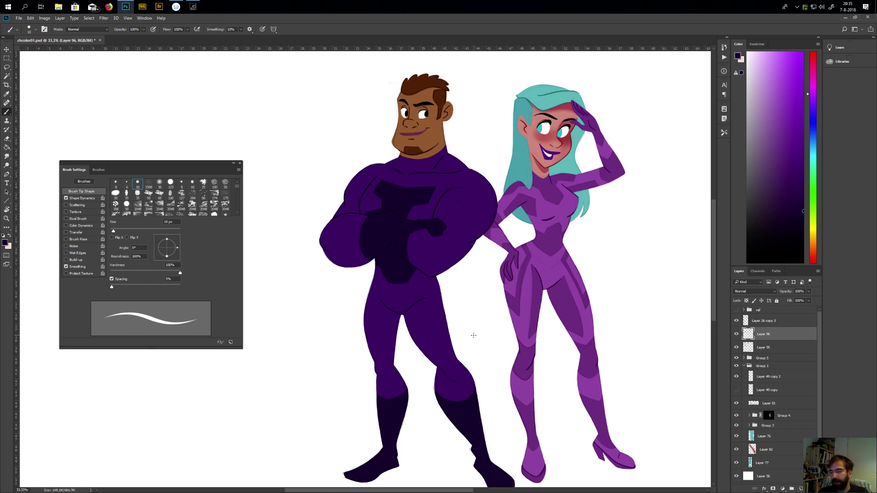
scroll(480, 347, up, 5)
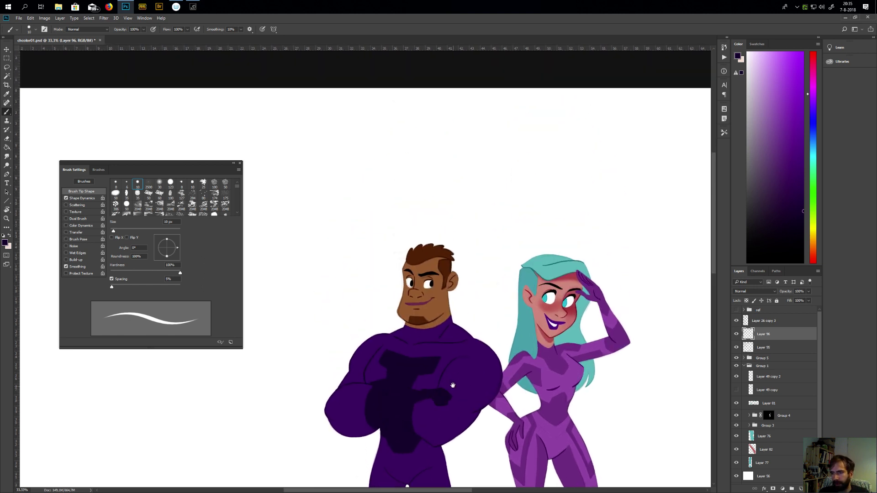
scroll(437, 385, up, 2)
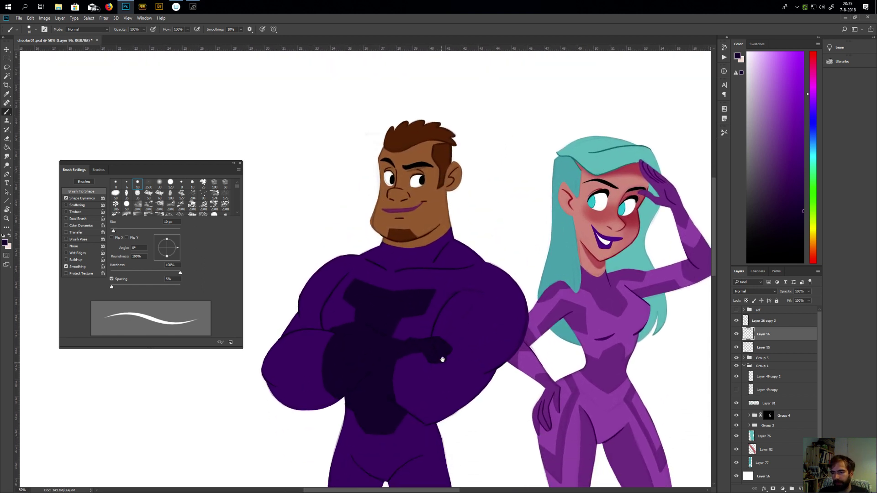
Check the suit-line and face-line layers by hiding and showing each, and add an empty layer directly above the face lines
click(736, 335)
click(736, 335)
click(749, 348)
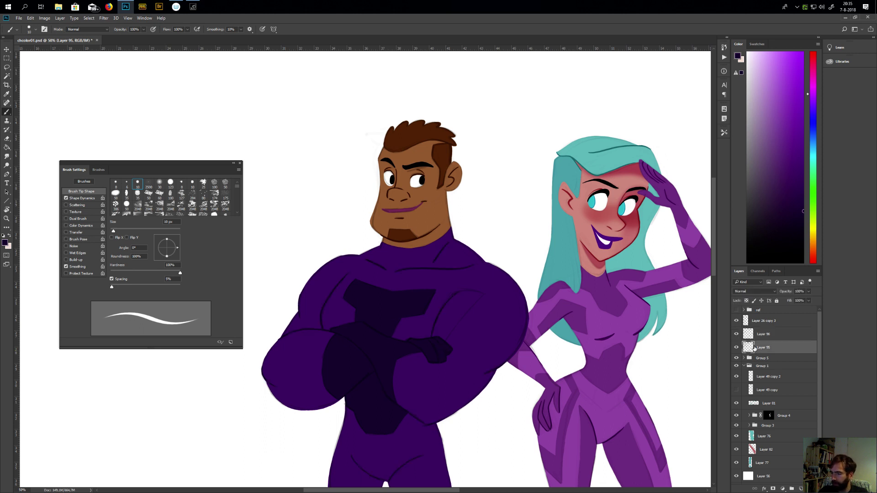
click(736, 348)
click(735, 348)
click(801, 488)
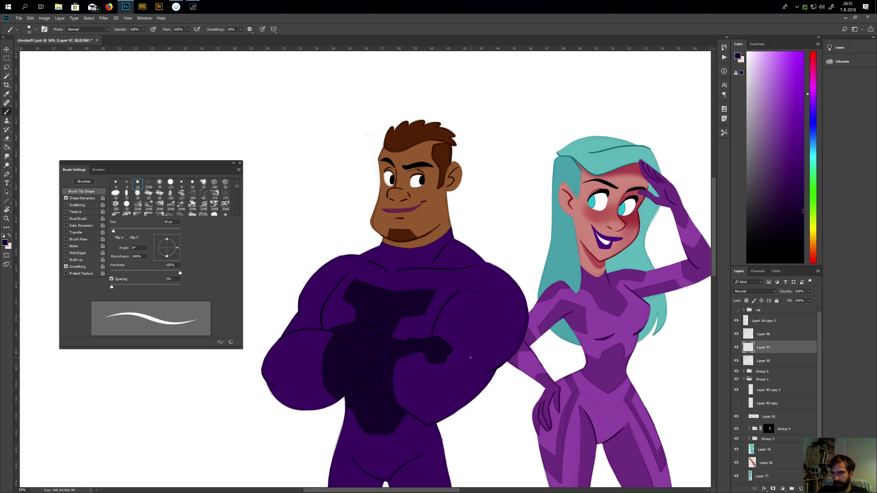
Pick the layer under the man's hip crease from the canvas and toggle Layer 26 copy 3 to see what it contains
drag(459, 331, 523, 443)
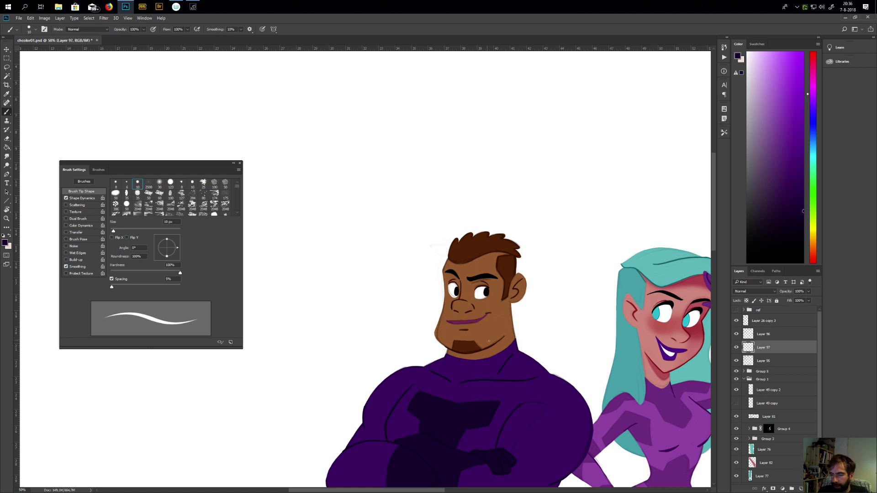
drag(518, 421, 468, 302)
drag(493, 384, 516, 420)
key(v)
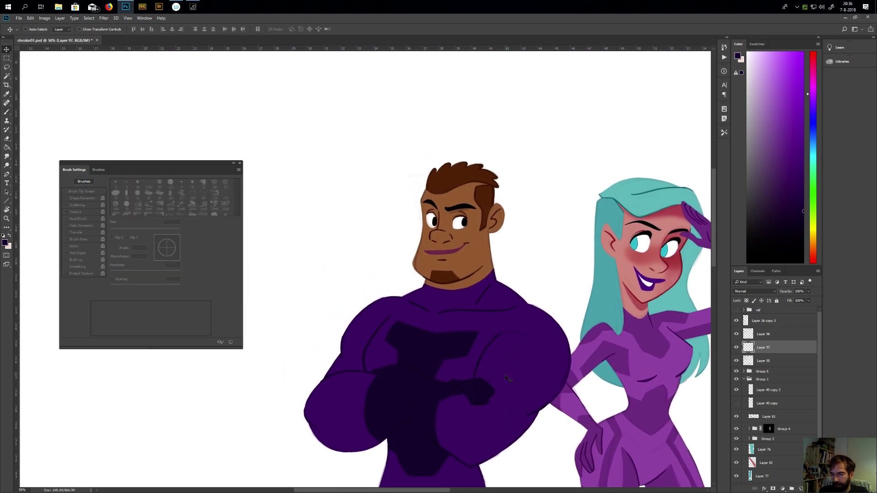
scroll(484, 448, down, 4)
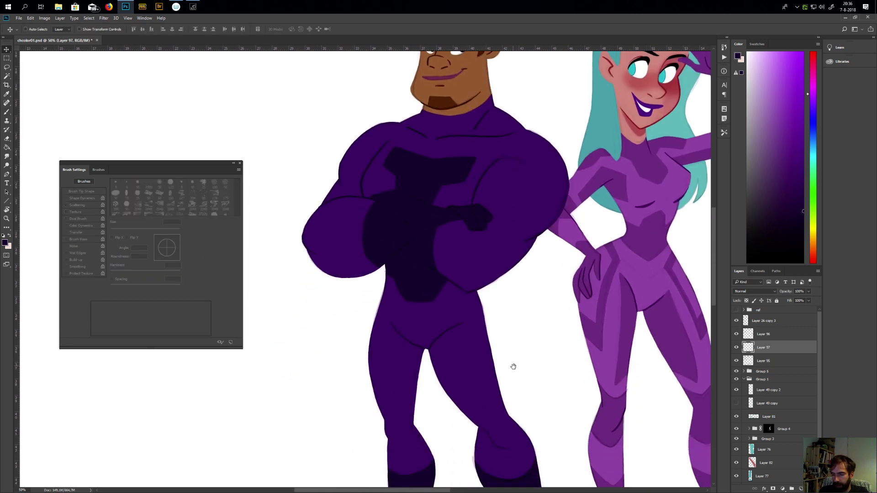
drag(520, 425, 502, 406)
key(ctrl)
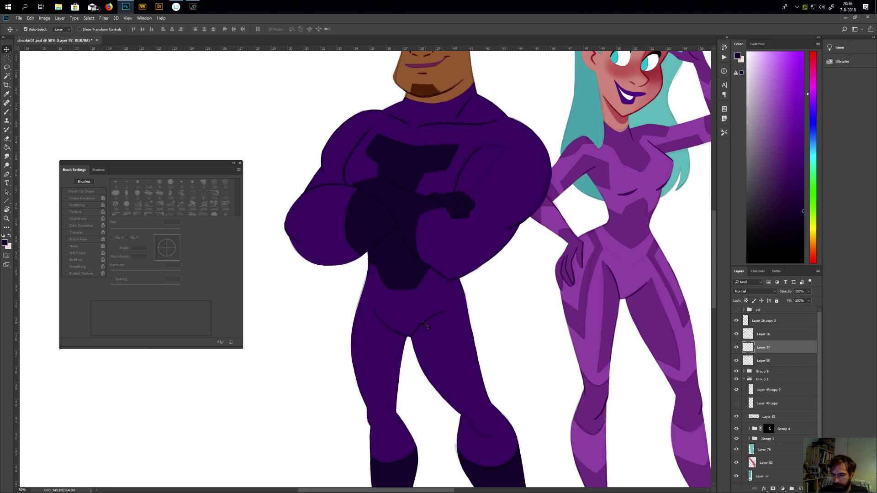
ctrl+click(424, 325)
click(736, 321)
click(736, 321)
click(738, 321)
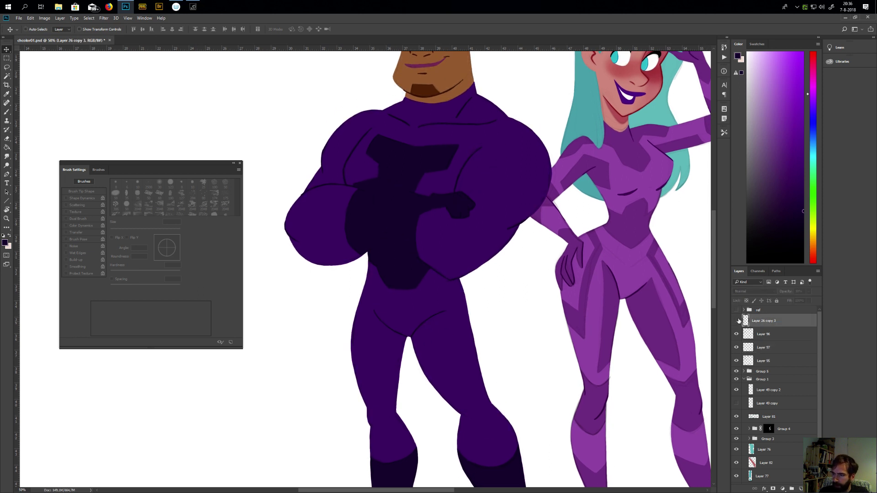
click(739, 322)
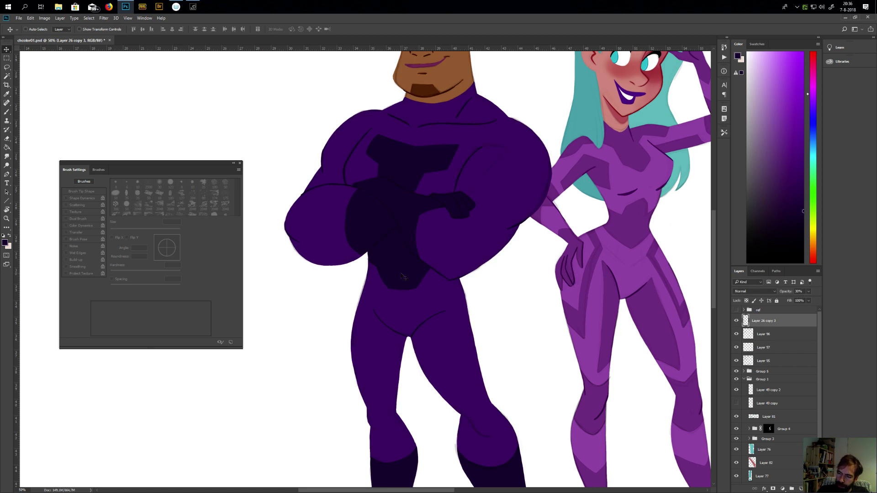
Toggle the suit's colour and line layers one by one to identify the suit lines, and make Layer 96 active
ctrl+click(405, 279)
key(b)
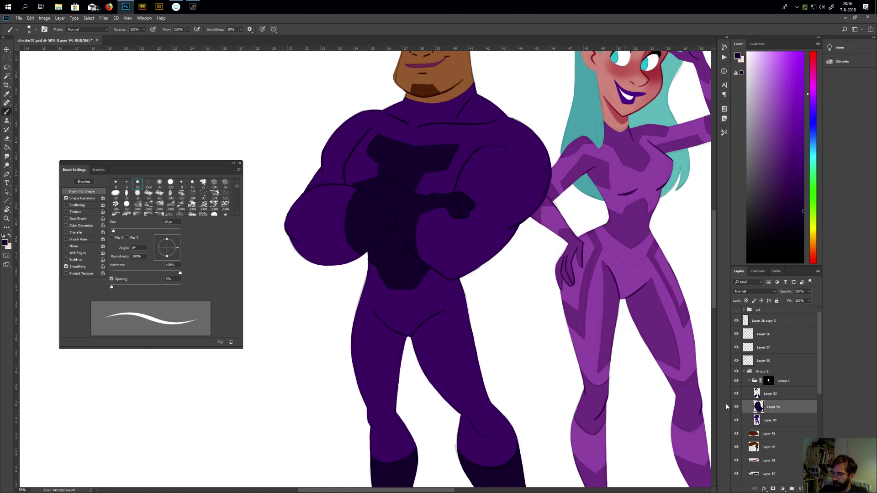
click(736, 421)
click(736, 421)
click(736, 394)
click(736, 393)
click(736, 361)
click(736, 361)
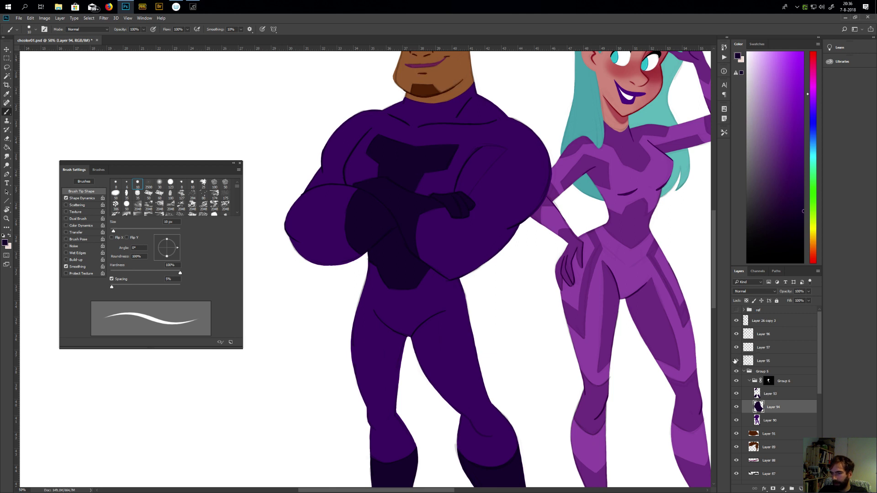
click(736, 334)
click(736, 334)
click(746, 334)
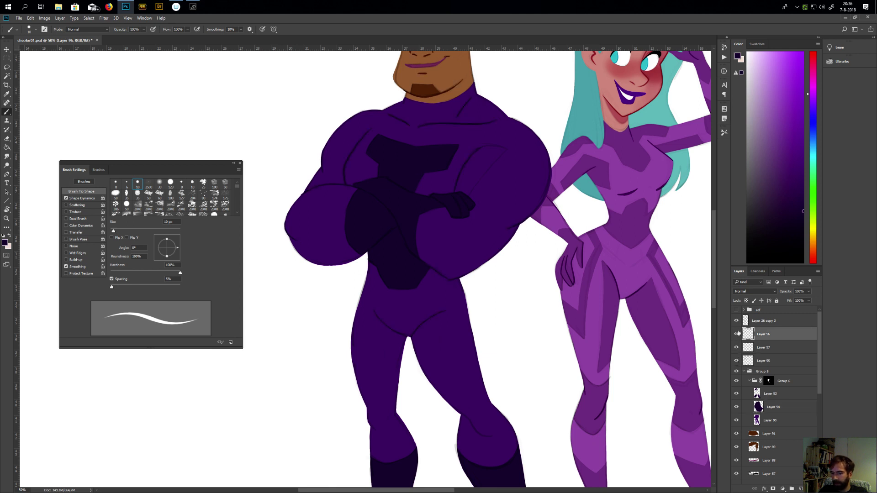
Draw the curved knee crease on the man's outstretched leg, continuing the inner thigh line into the knee in dark purple
scroll(500, 423, down, 2)
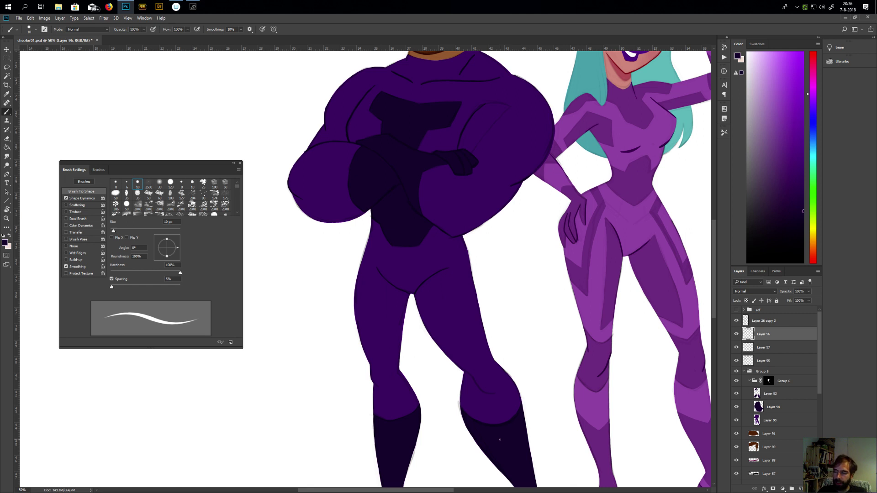
key(m)
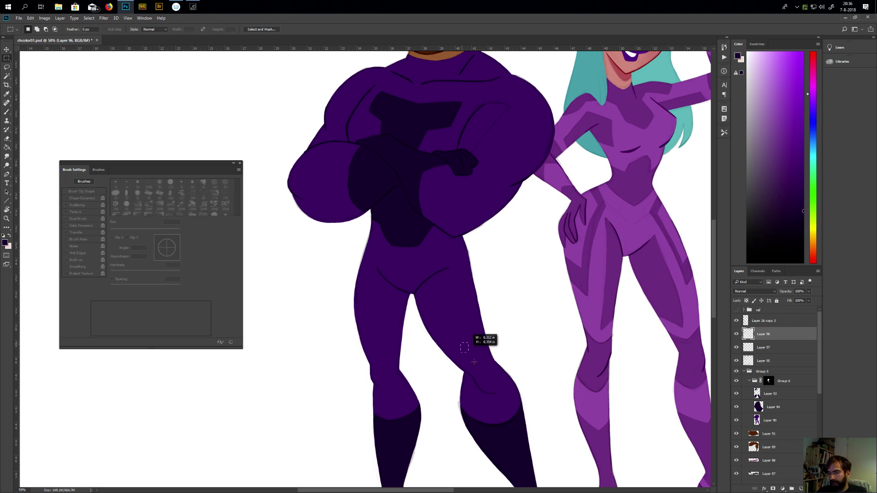
scroll(540, 421, up, 1)
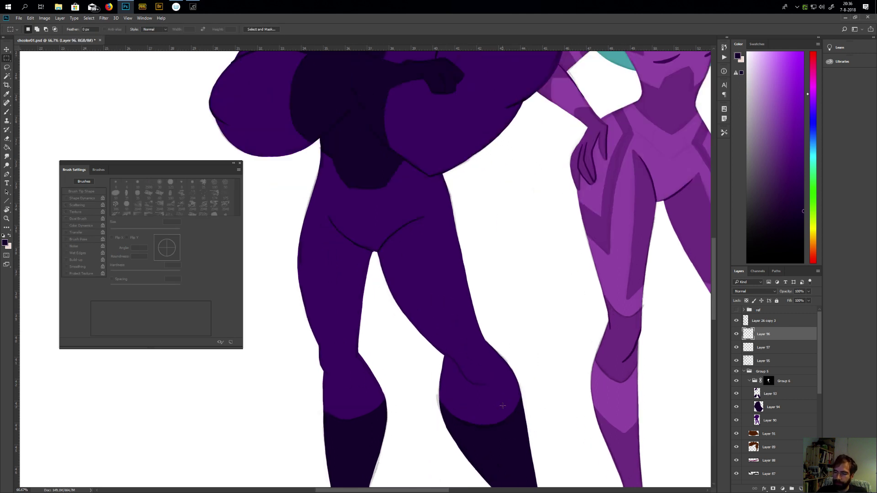
key(b)
key(e)
key(b)
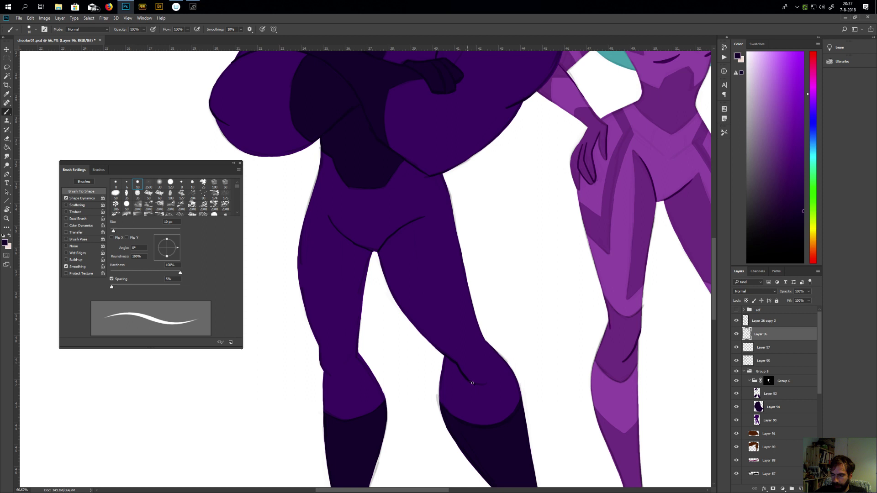
Draw the short curved line along the outer side of the man's other knee in dark purple
drag(487, 404, 561, 395)
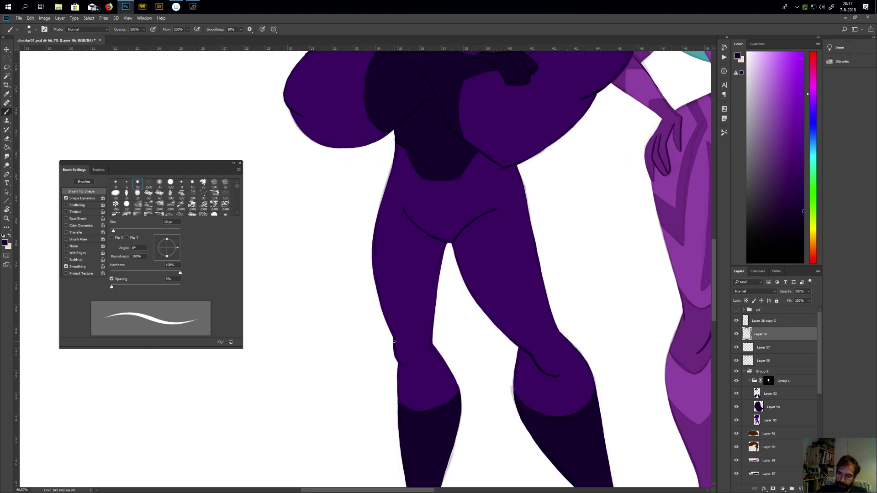
drag(393, 341, 394, 350)
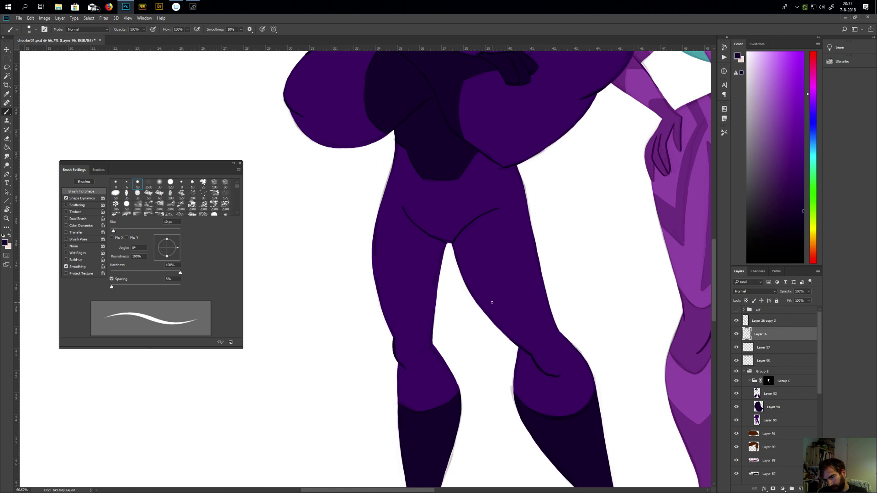
drag(507, 442, 508, 423)
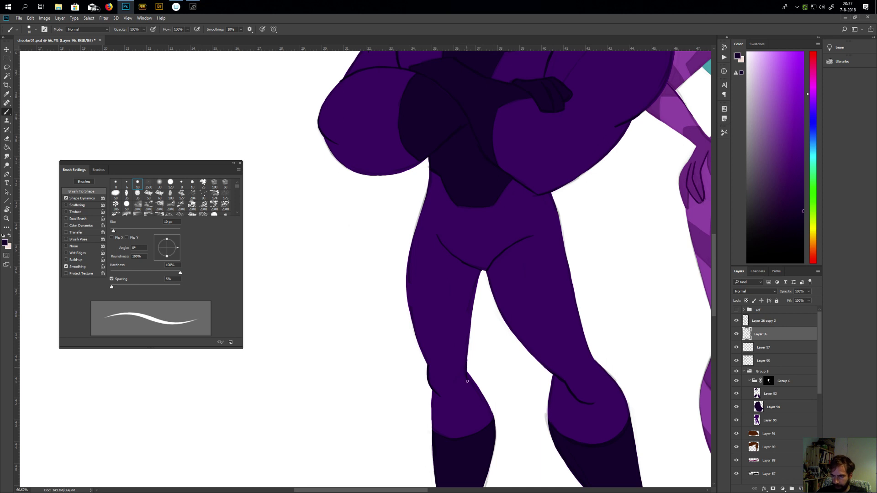
mouse_move(598, 329)
mouse_down()
mouse_move(581, 339)
mouse_move(578, 382)
mouse_up()
scroll(579, 382, down, 3)
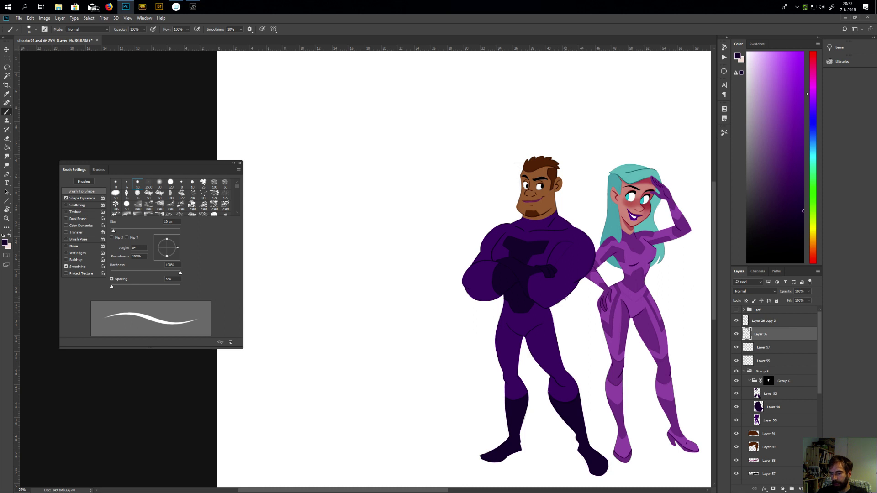
Pick the man's base suit layer from the canvas and lighten its purple with a Hue/Saturation adjustment
drag(616, 311, 559, 337)
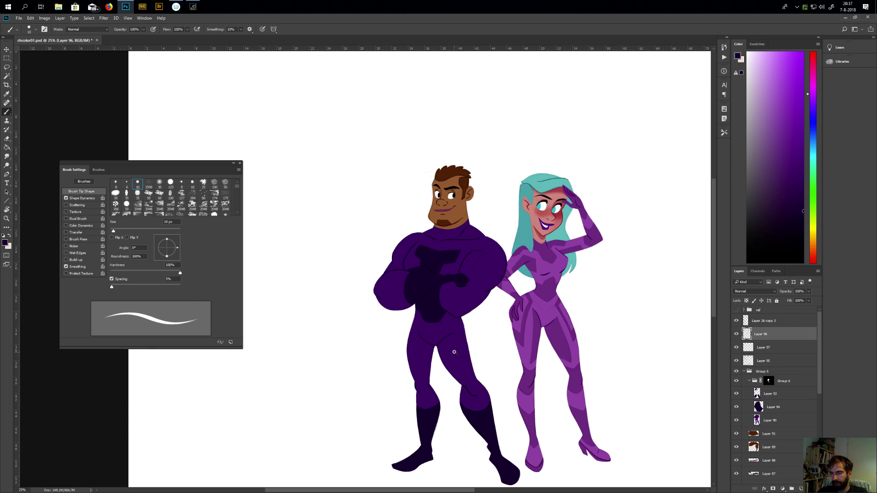
scroll(453, 350, up, 1)
key(v)
click(456, 383)
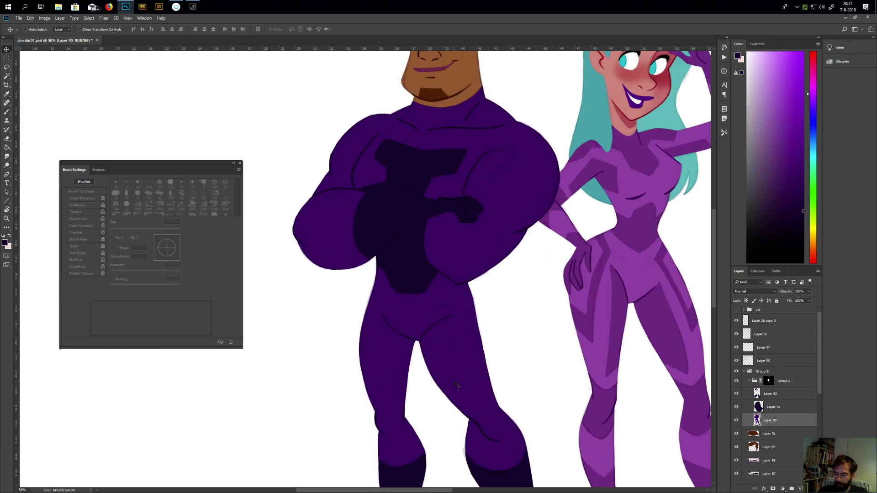
key(ctrl+u)
drag(423, 203, 428, 205)
click(501, 137)
drag(514, 316, 505, 351)
alt+click(504, 350)
alt+click(504, 351)
drag(507, 396, 483, 365)
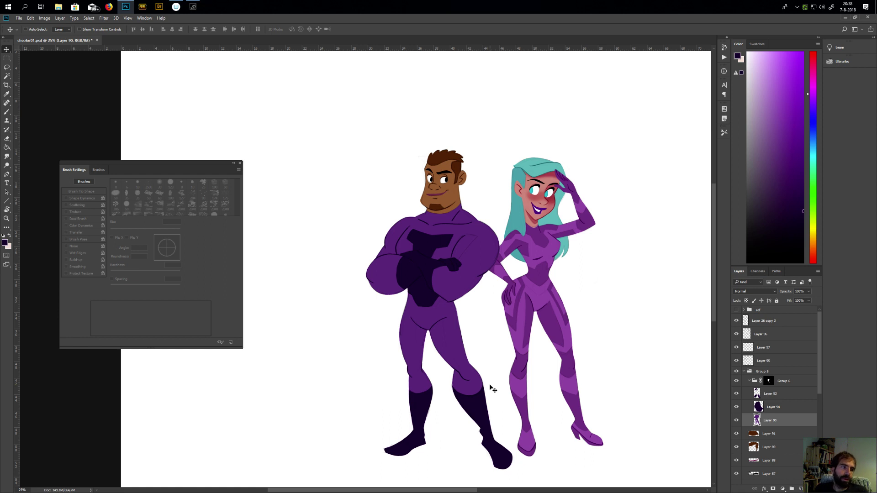
Toggle the base suit layer's visibility to check its contents and add a new empty layer directly above it
click(735, 420)
click(735, 420)
click(799, 488)
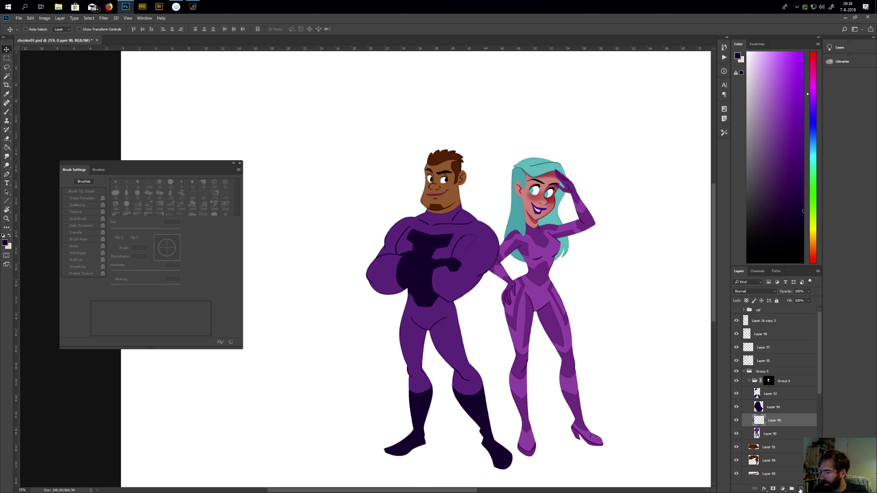
Ready the Brush for the man's upper body by sampling the suit's purple and choosing a darker, muted purple as the paint colour
ctrl+click(462, 251)
ctrl+click(463, 251)
ctrl+click(462, 251)
drag(468, 263, 524, 326)
key(b)
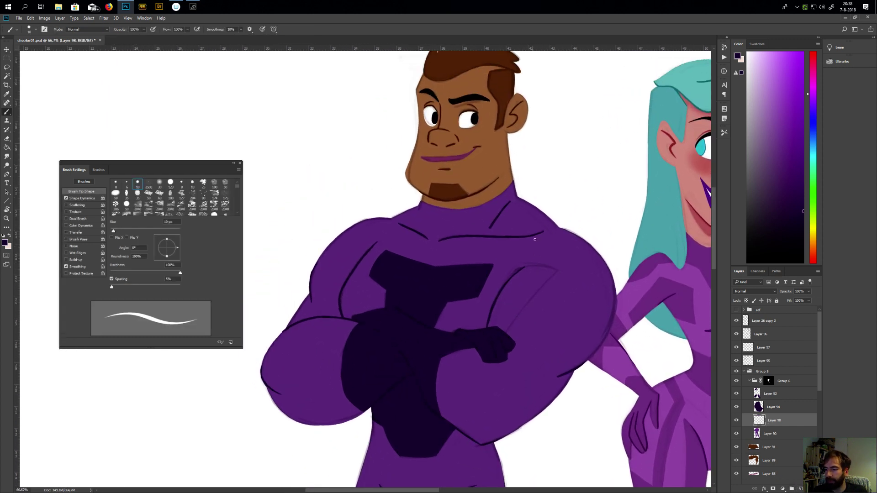
alt+click(536, 252)
click(781, 169)
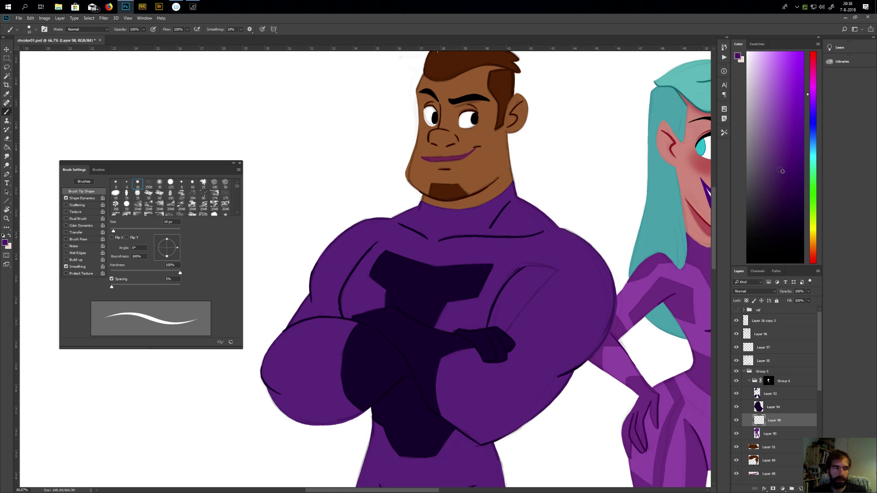
scroll(550, 286, down, 5)
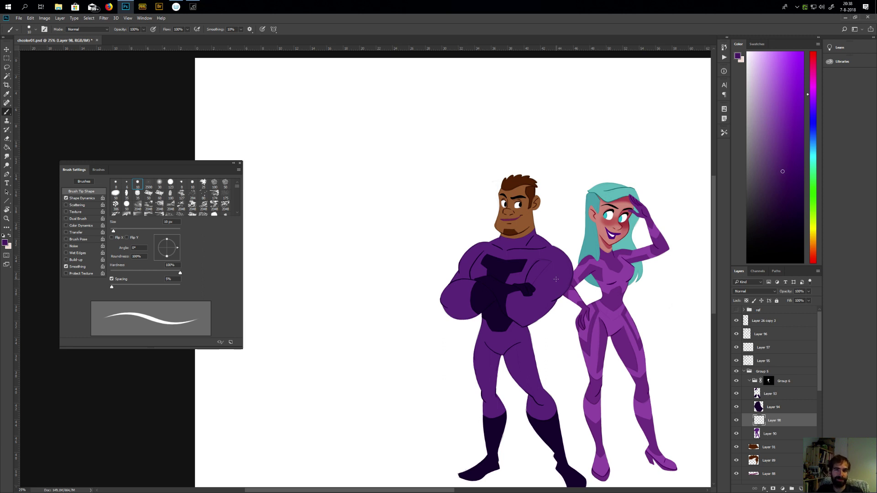
click(9, 6)
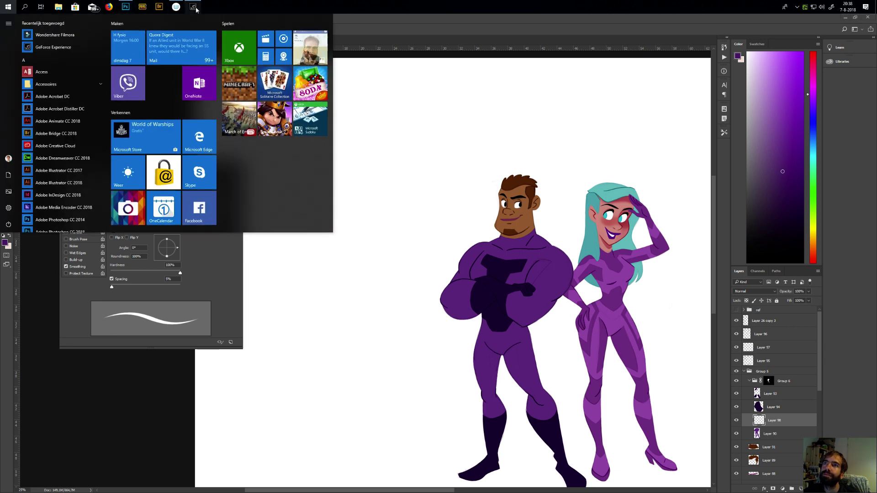